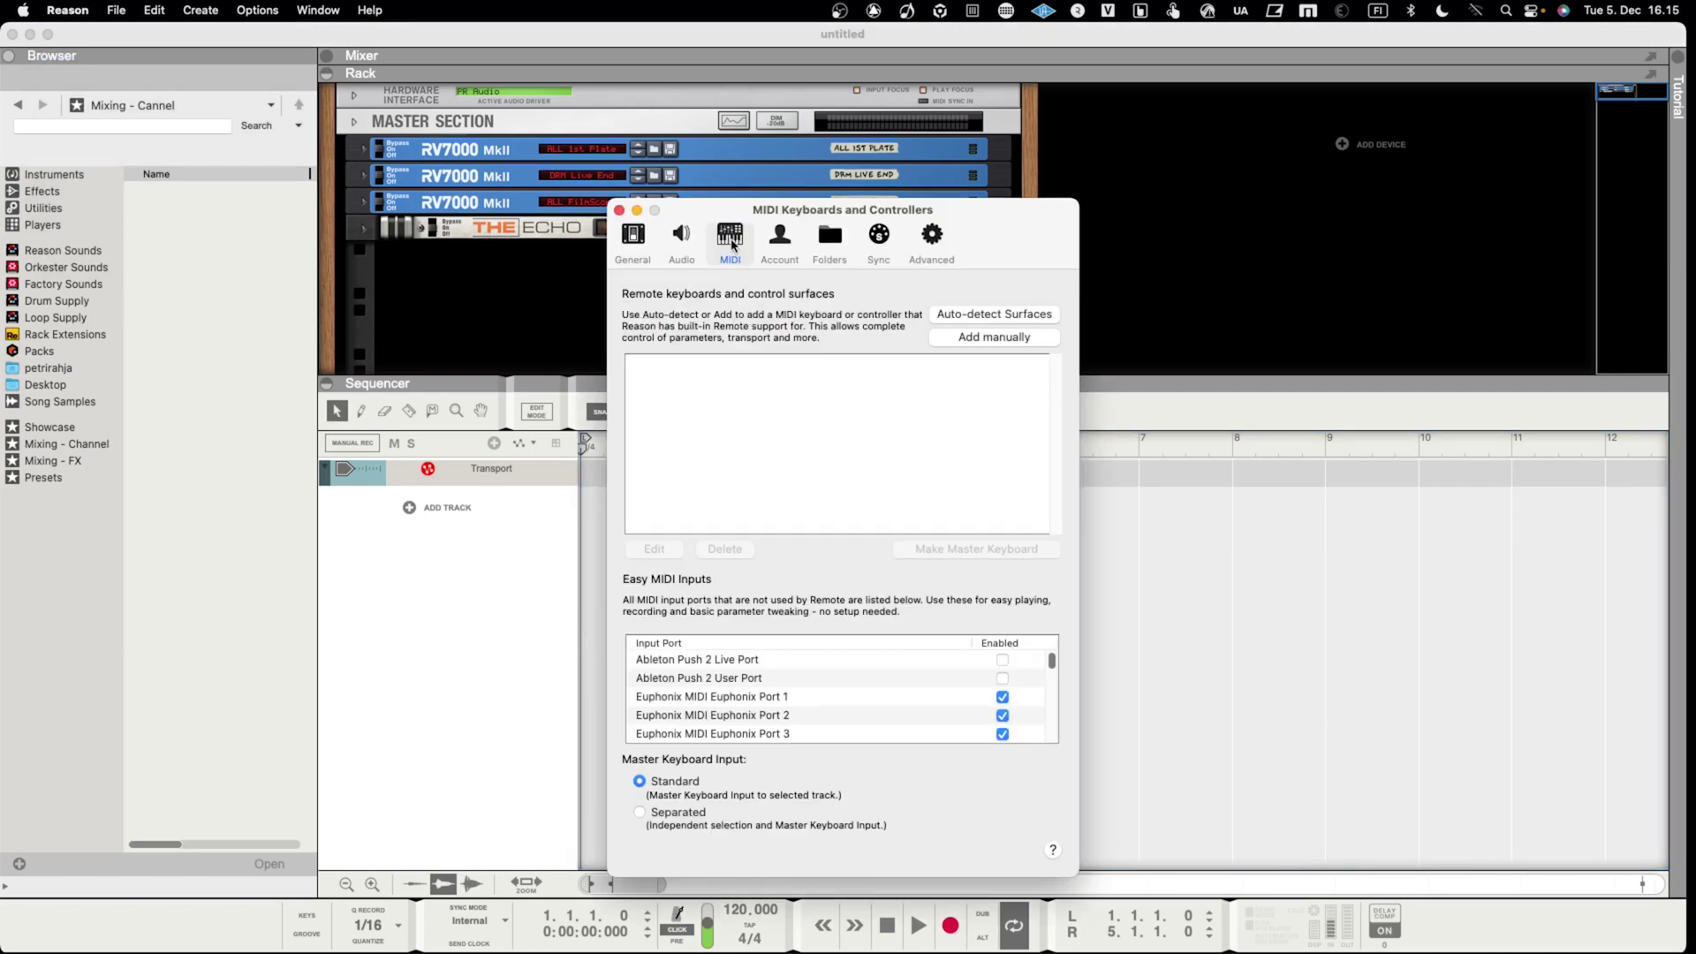
Examine the MIDI preferences and the enabled state of the first Easy MIDI input ports, down to LUMI Keys BLOCK.
click(633, 237)
click(730, 238)
scroll(804, 691, down, 3)
scroll(804, 691, down, 4)
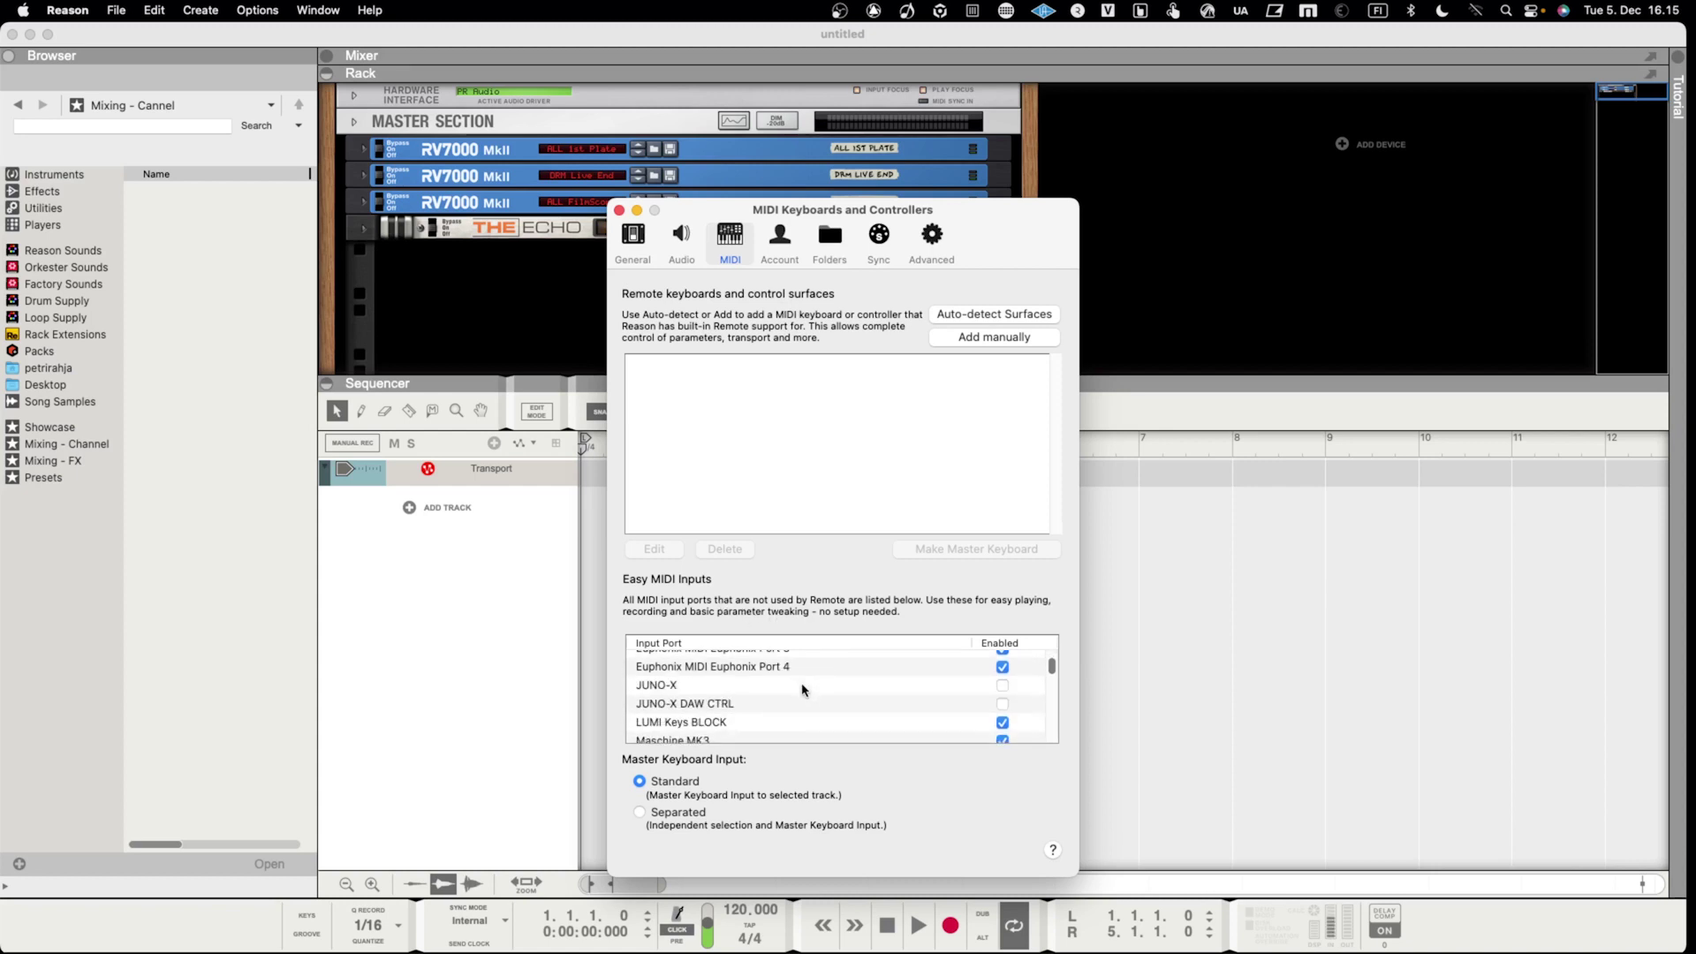
scroll(804, 691, up, 1)
scroll(804, 690, up, 2)
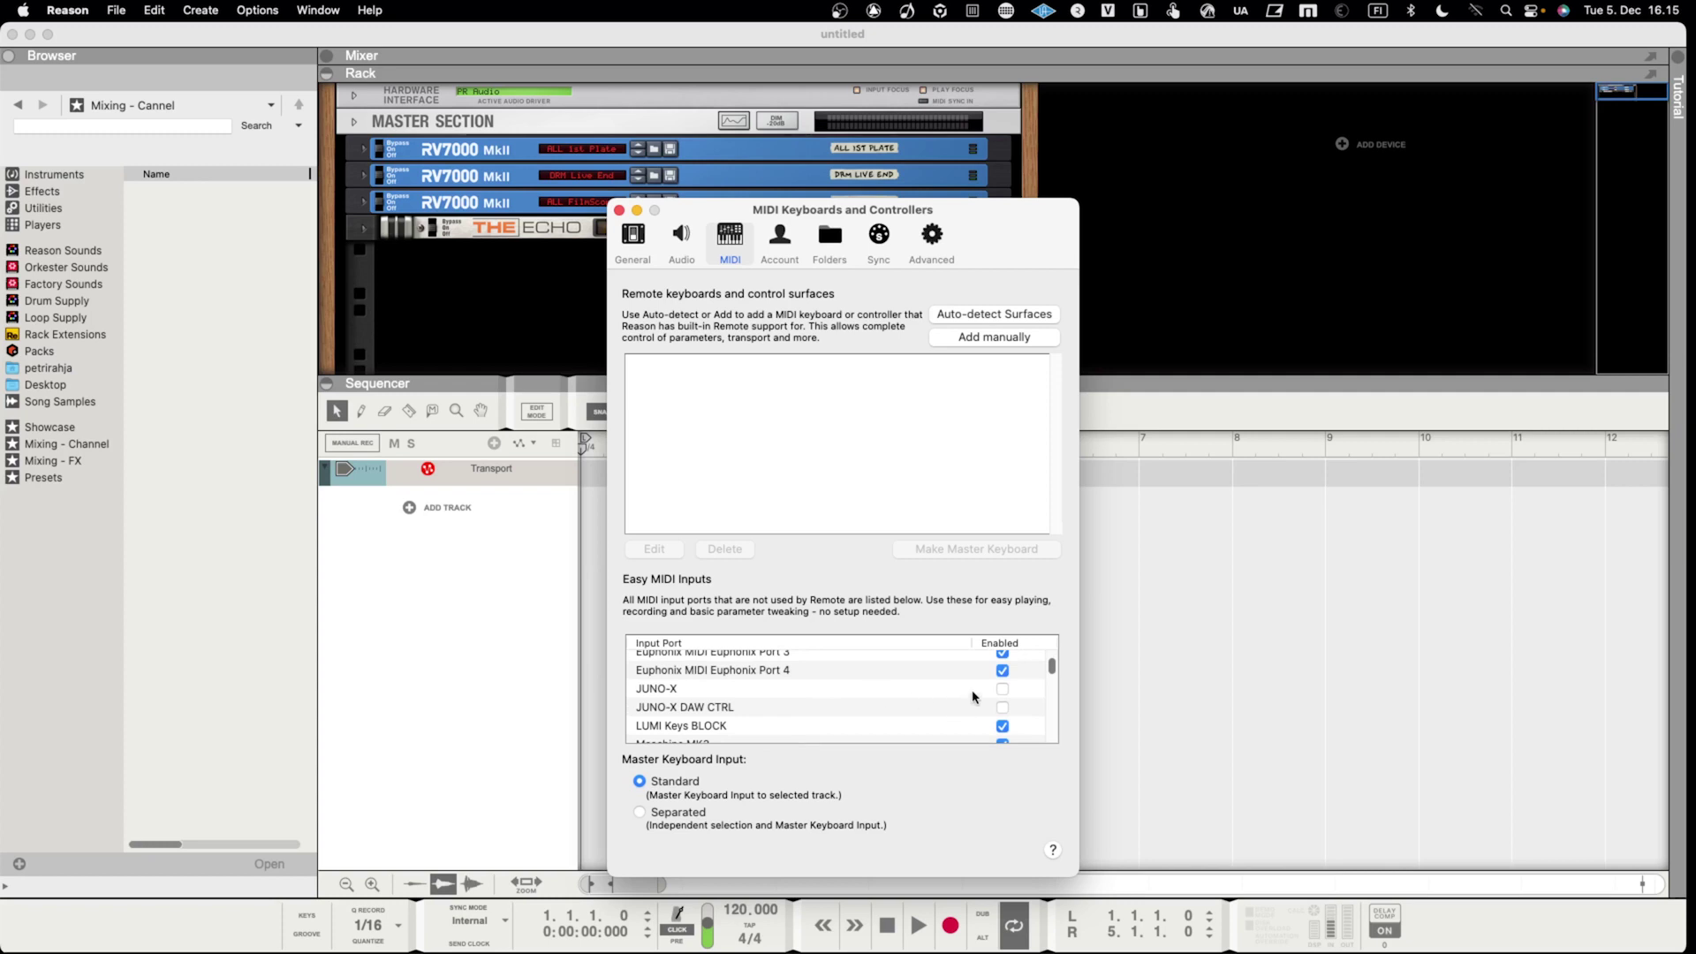
scroll(904, 706, up, 4)
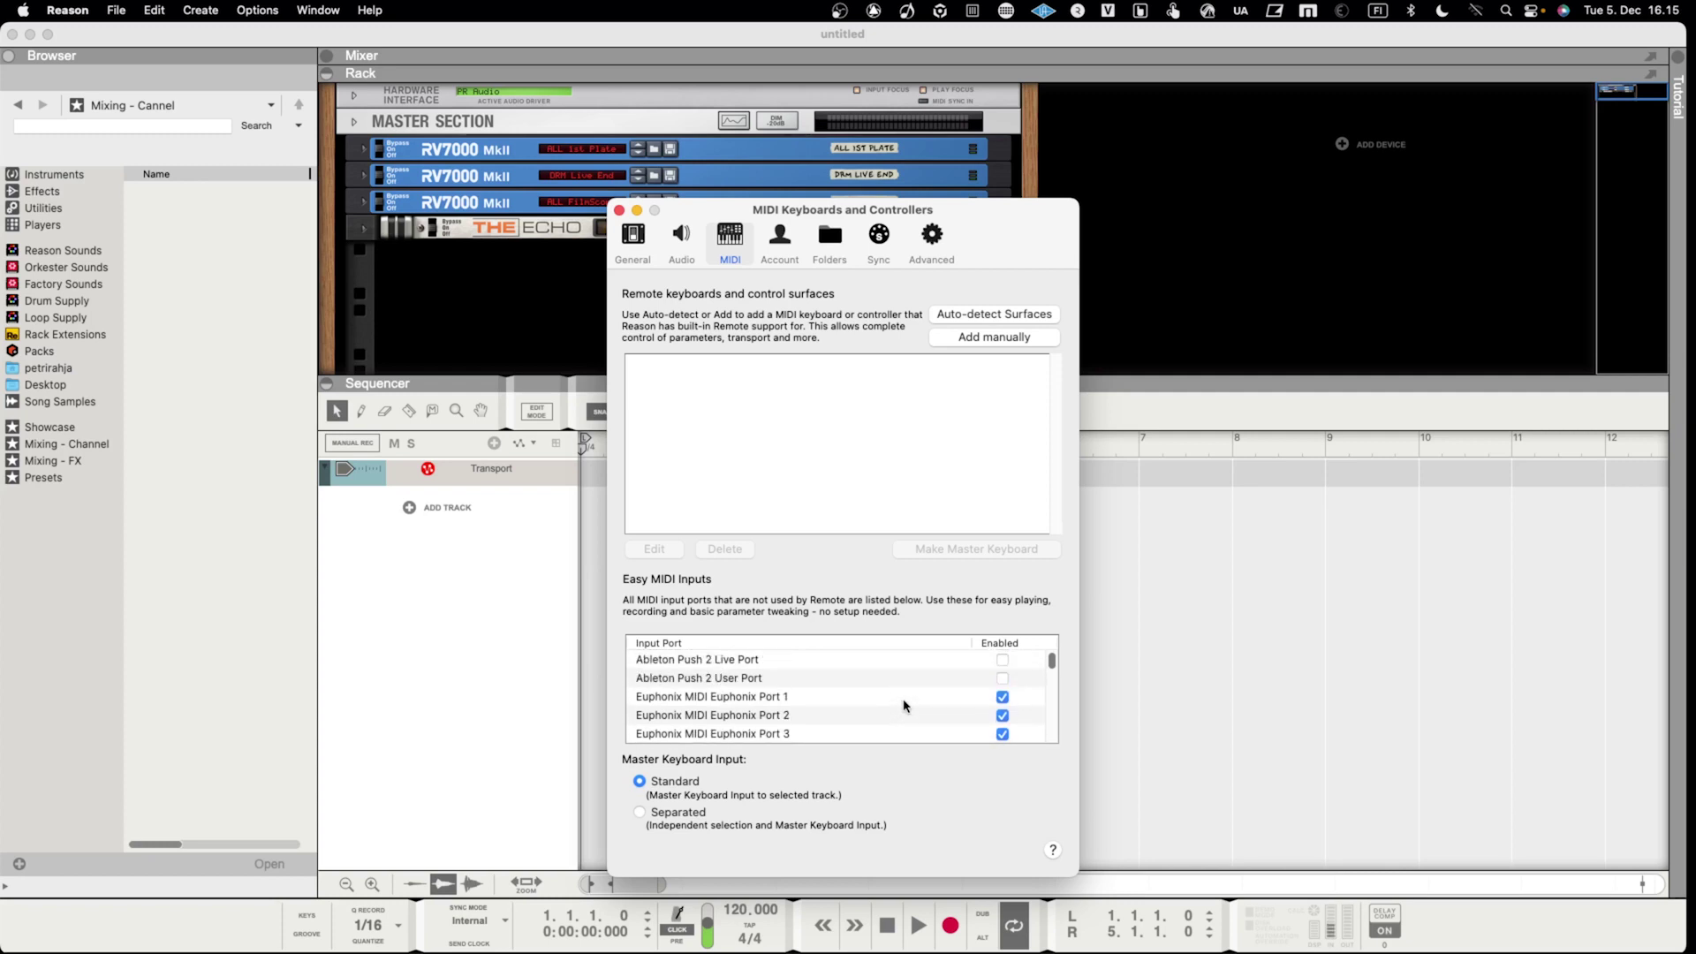
scroll(904, 706, down, 3)
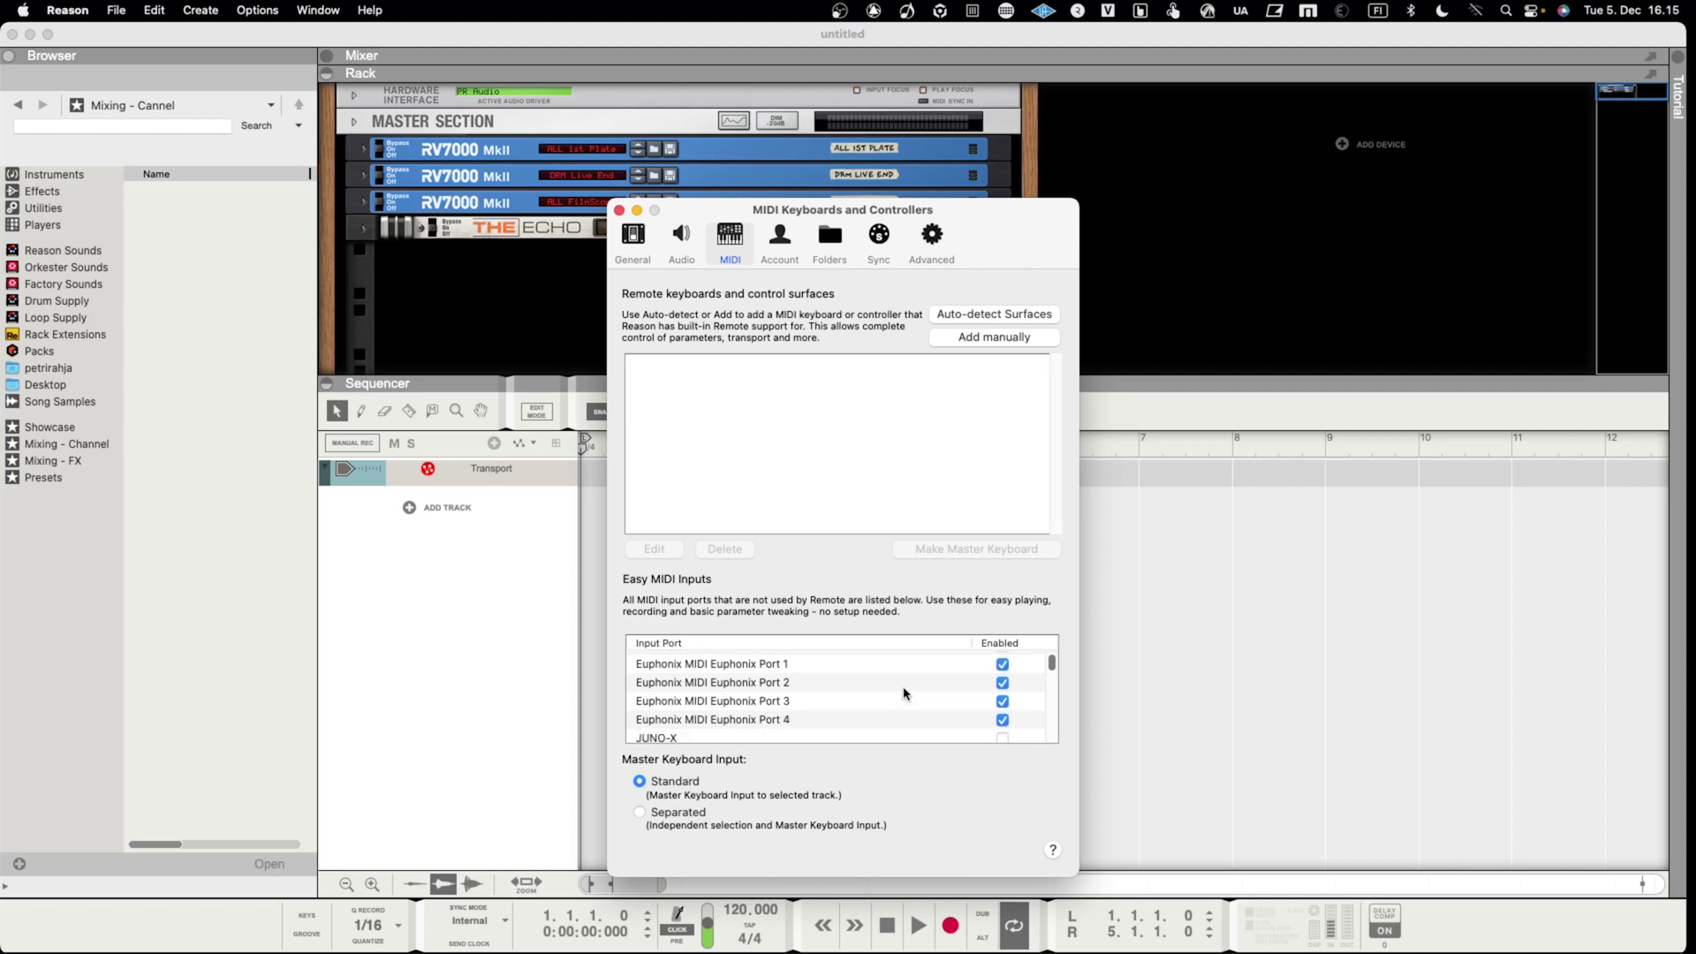
scroll(905, 707, down, 2)
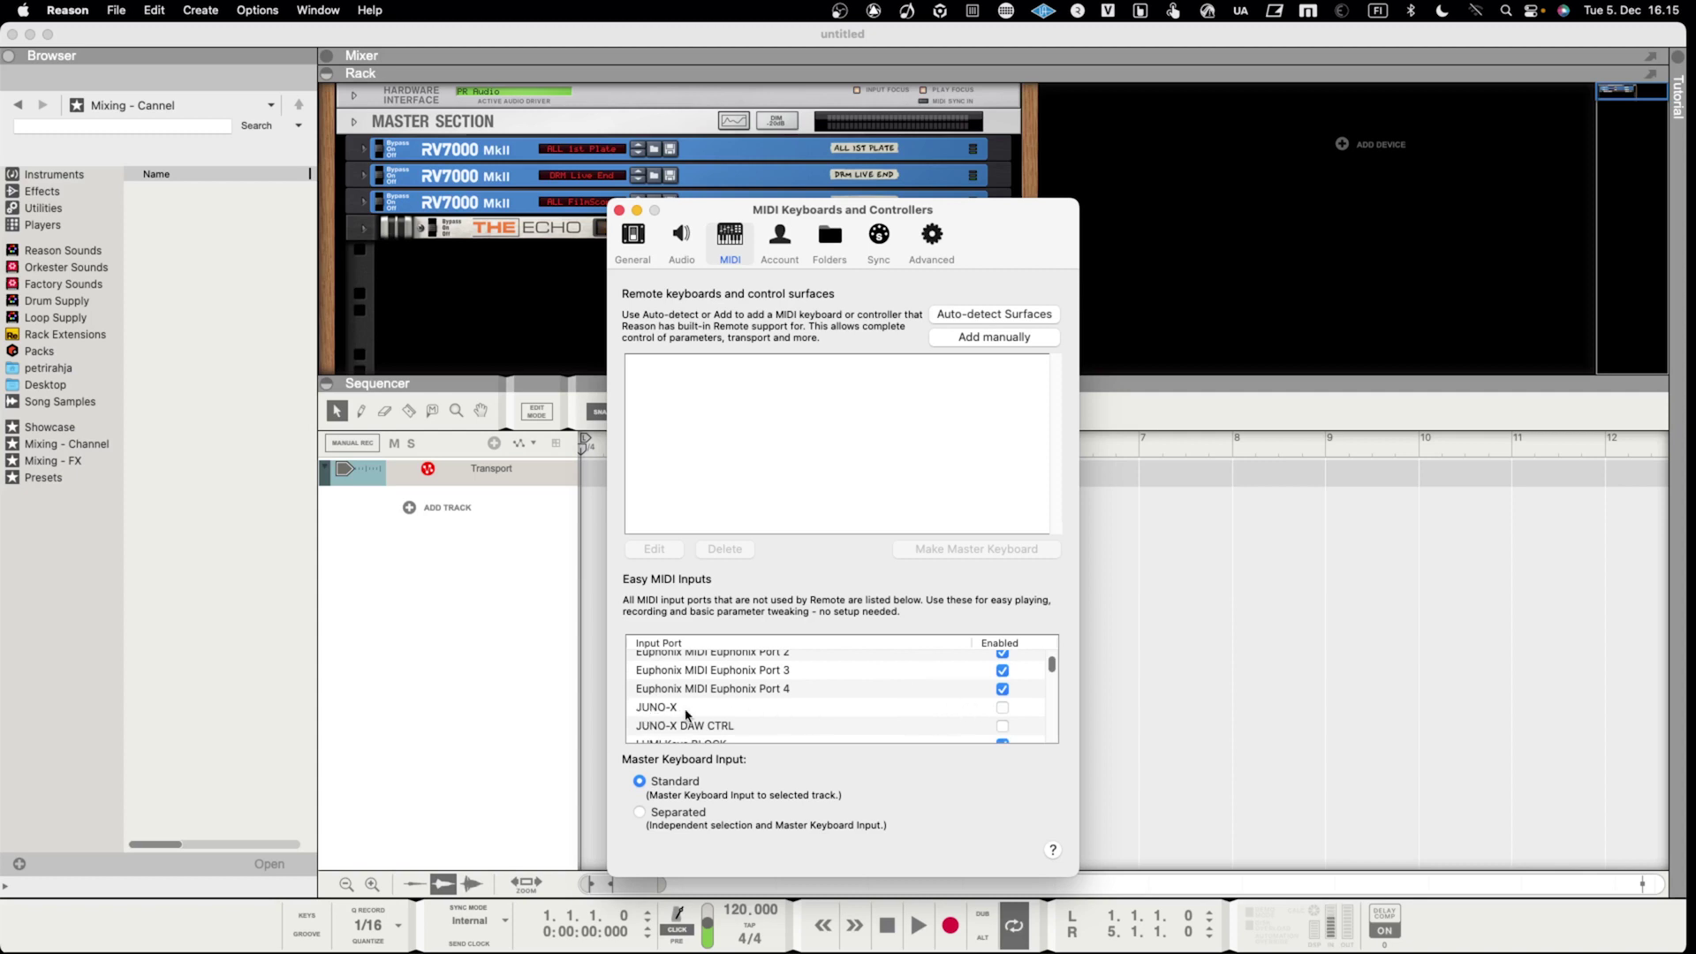
scroll(755, 707, down, 1)
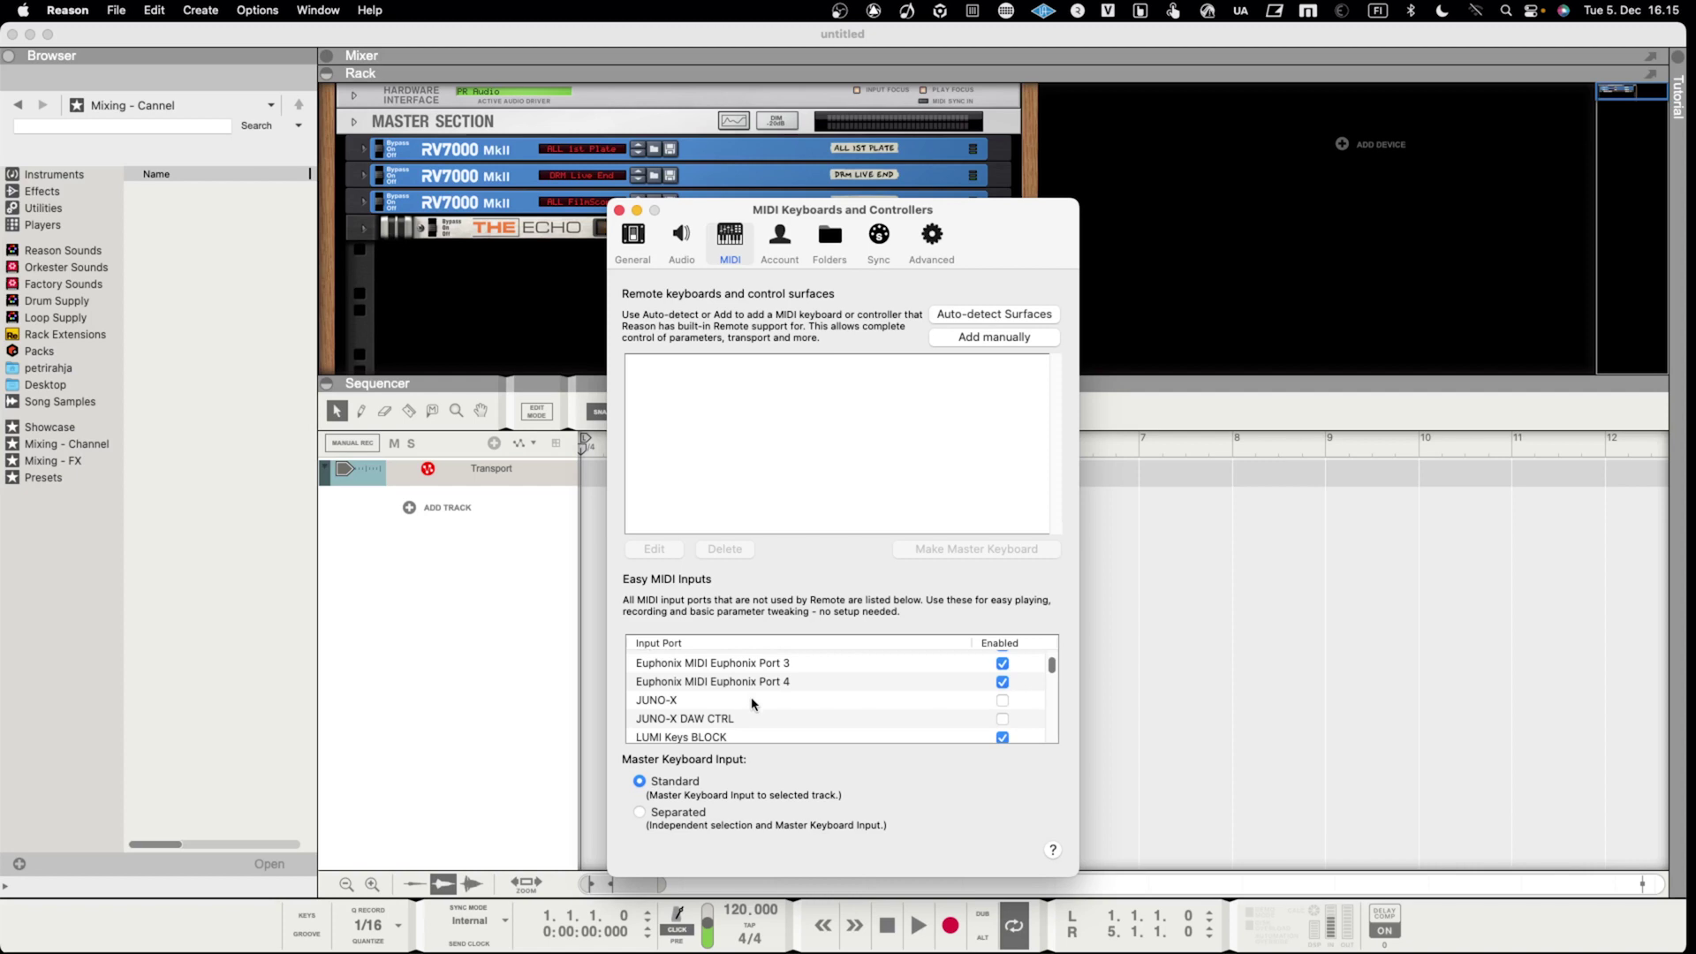
Enable JUNO-X as an Easy MIDI input and disable it again.
click(1001, 703)
click(1002, 702)
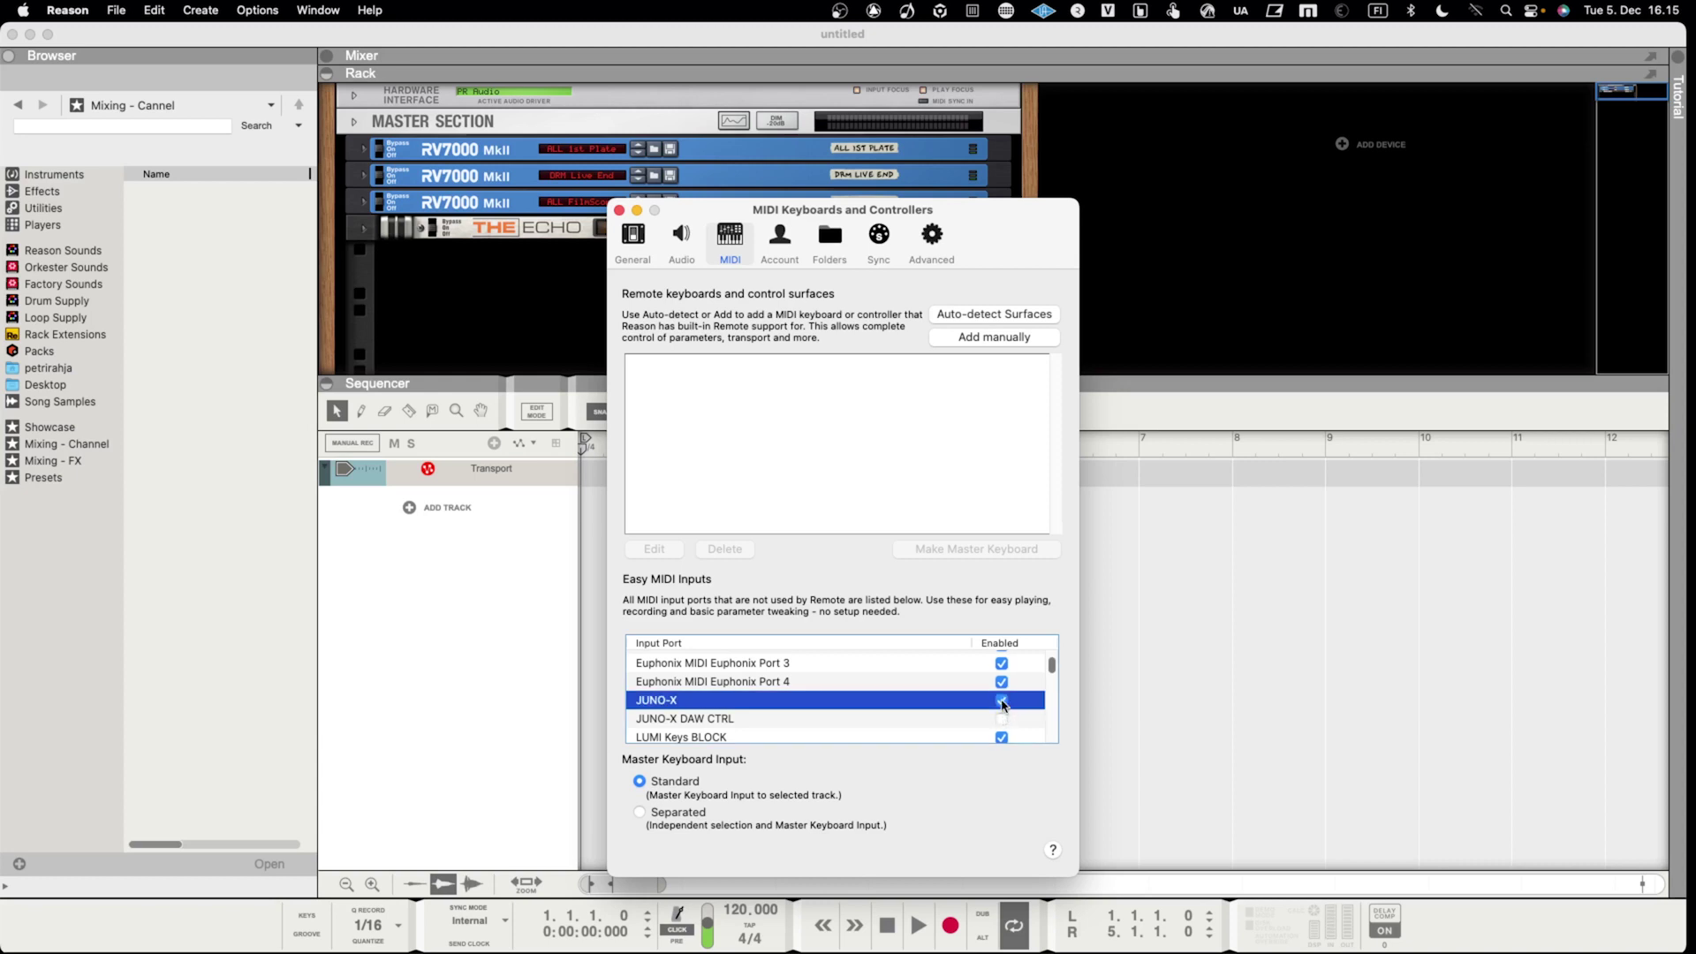
click(1002, 703)
Examine the remaining Easy MIDI input ports, from LUMI Keys BLOCK down to the Monogram Core Module and SSL V-MIDI ports.
scroll(953, 715, down, 1)
scroll(953, 715, down, 1)
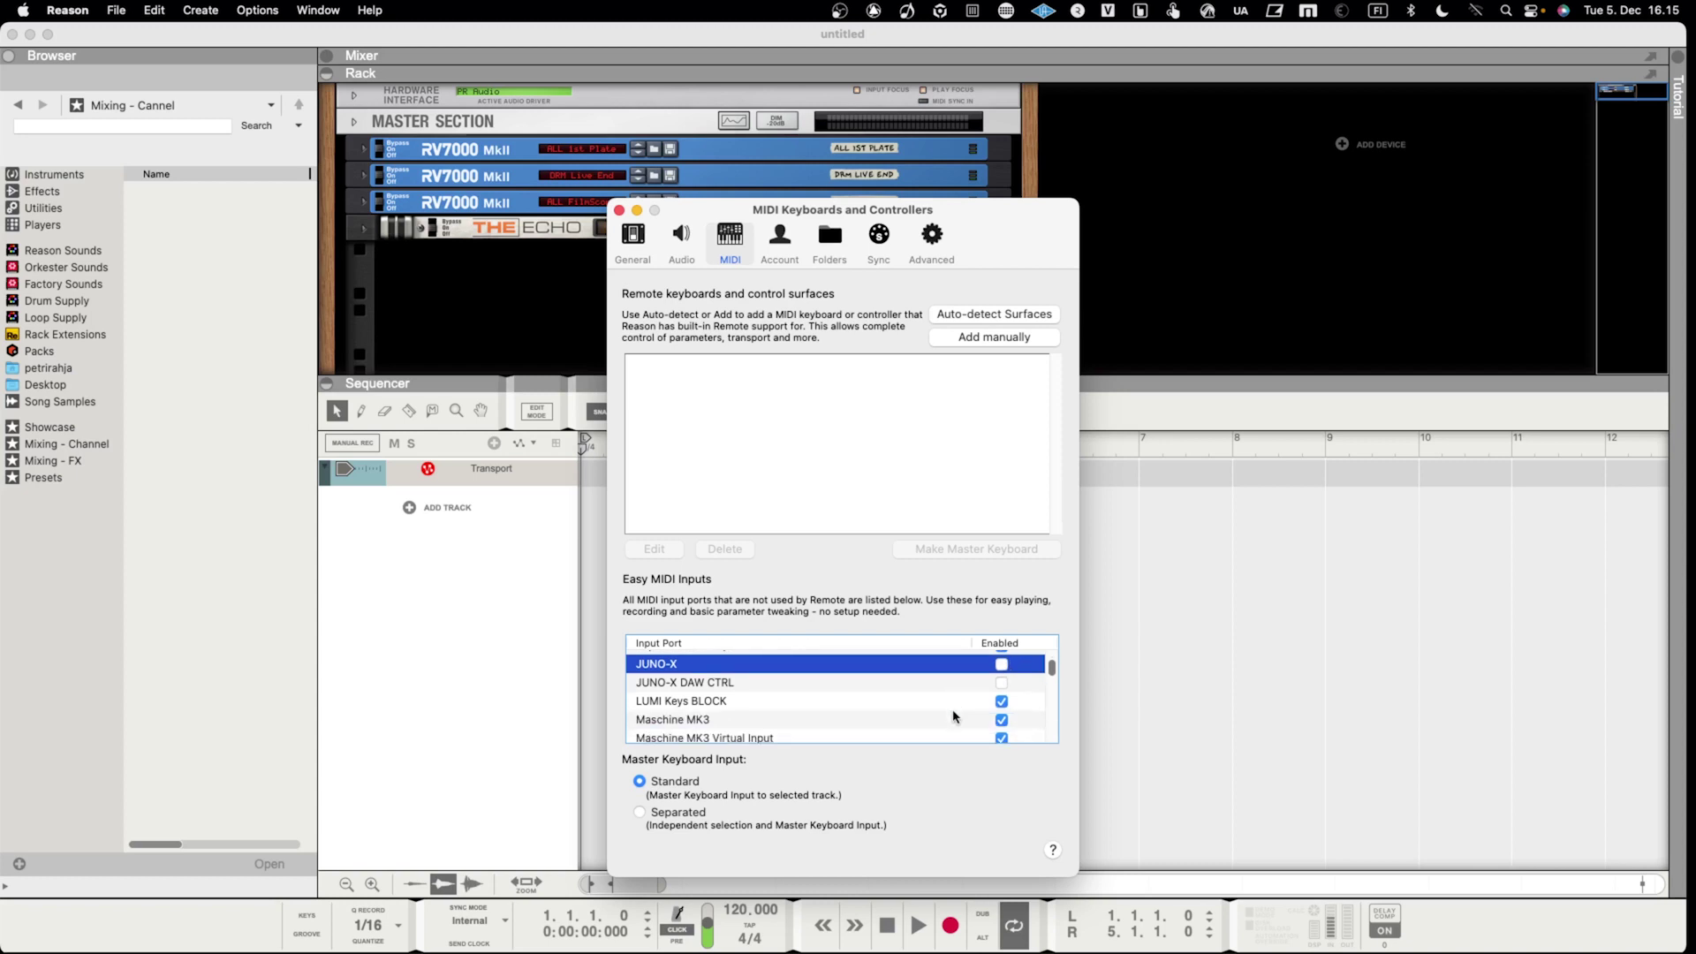
scroll(953, 715, down, 2)
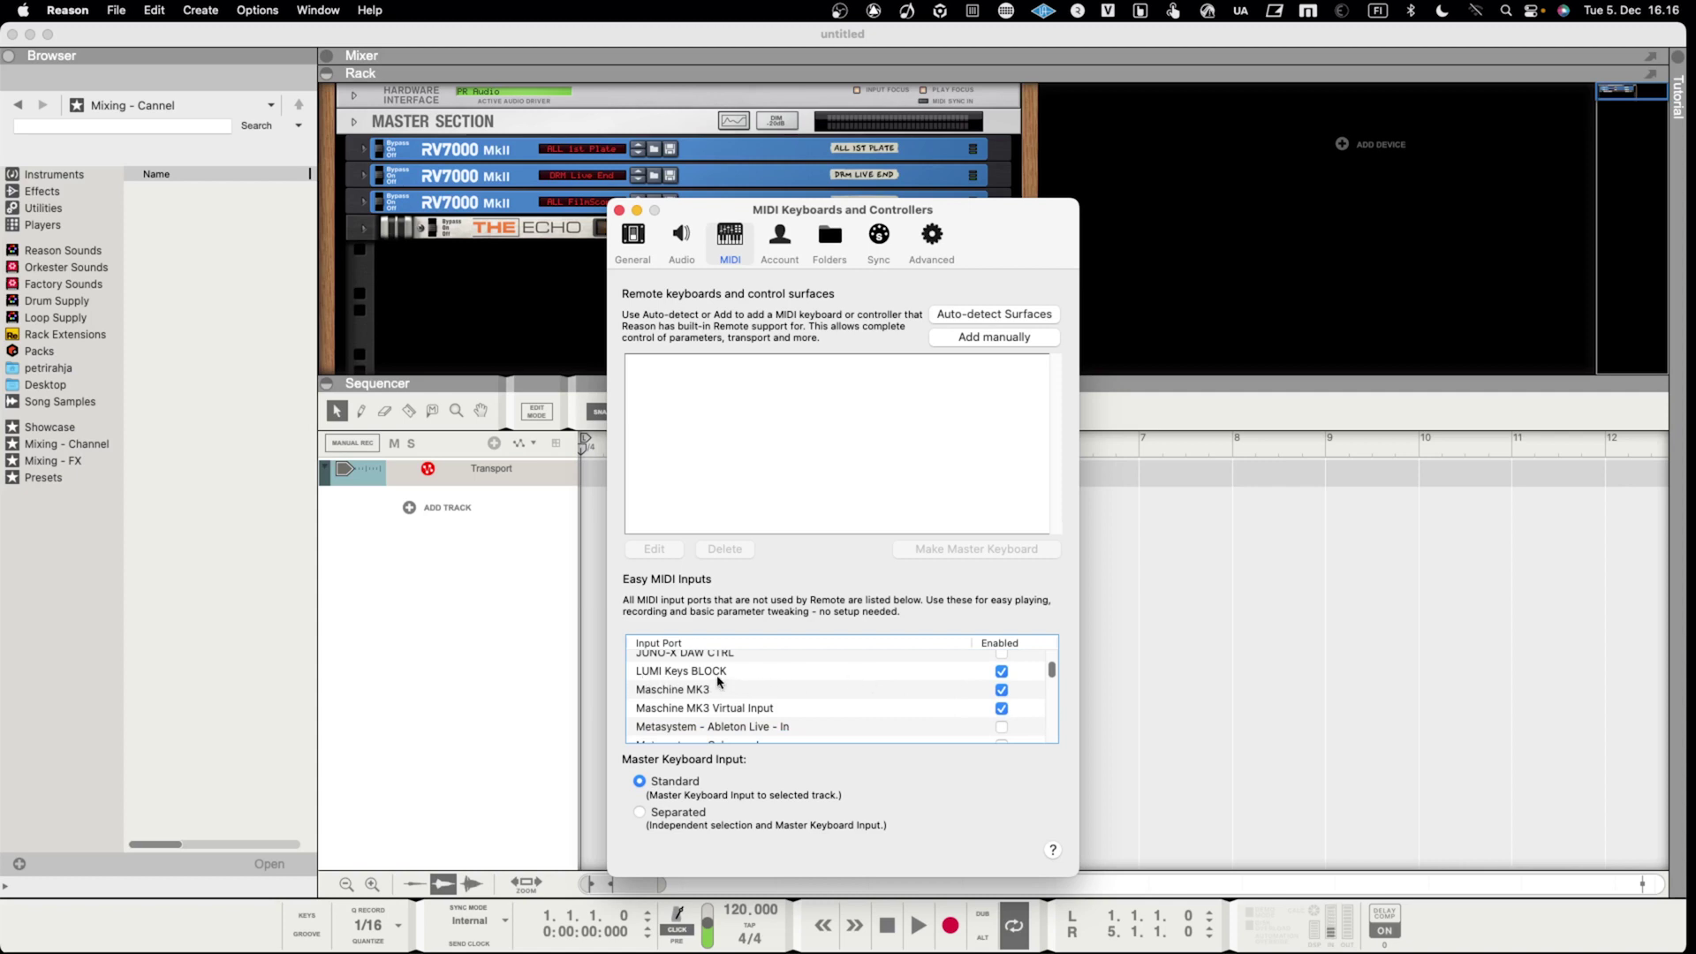
scroll(782, 712, down, 4)
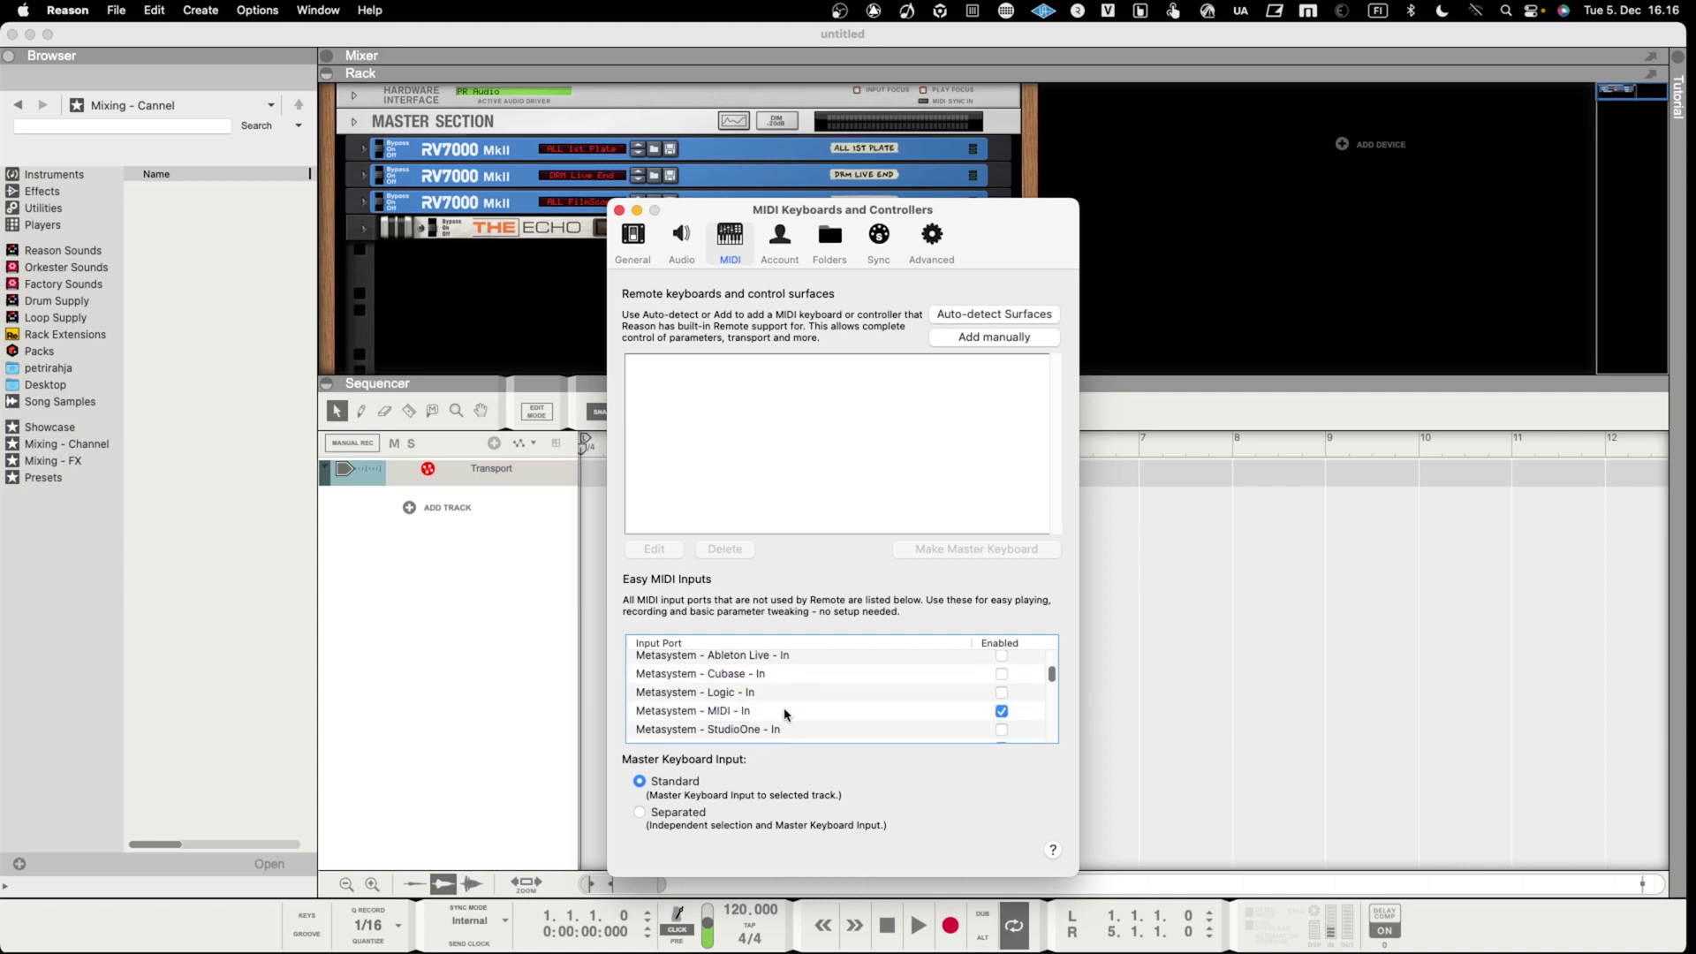
scroll(785, 713, down, 8)
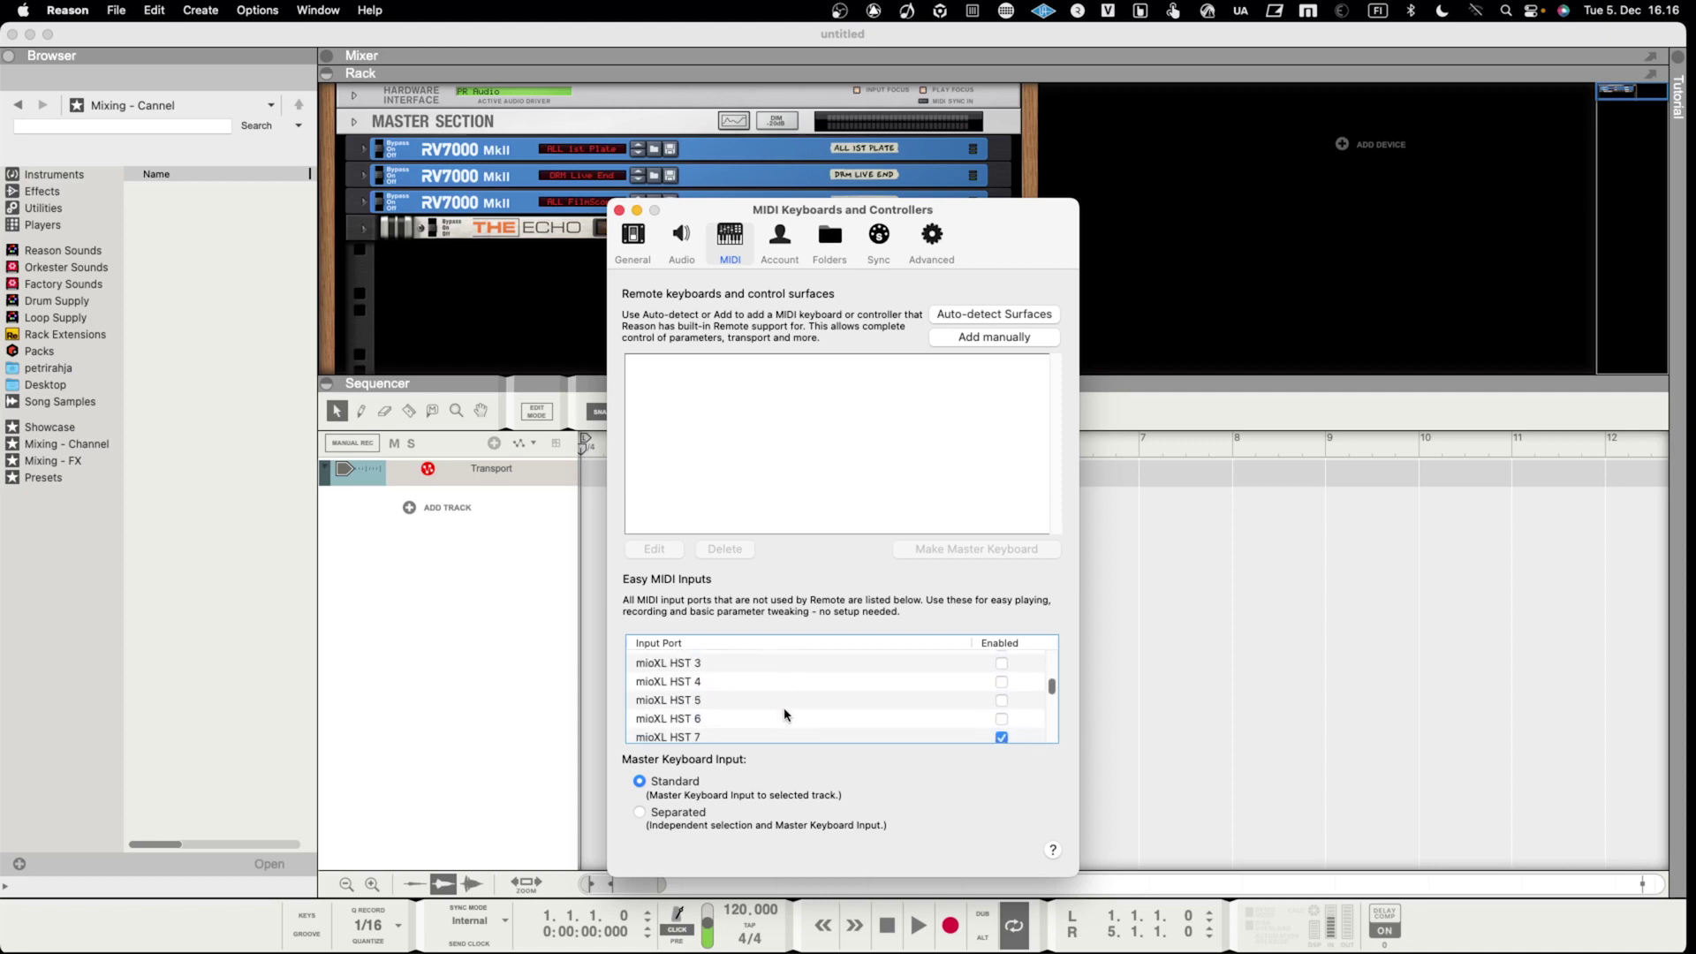
scroll(784, 713, down, 8)
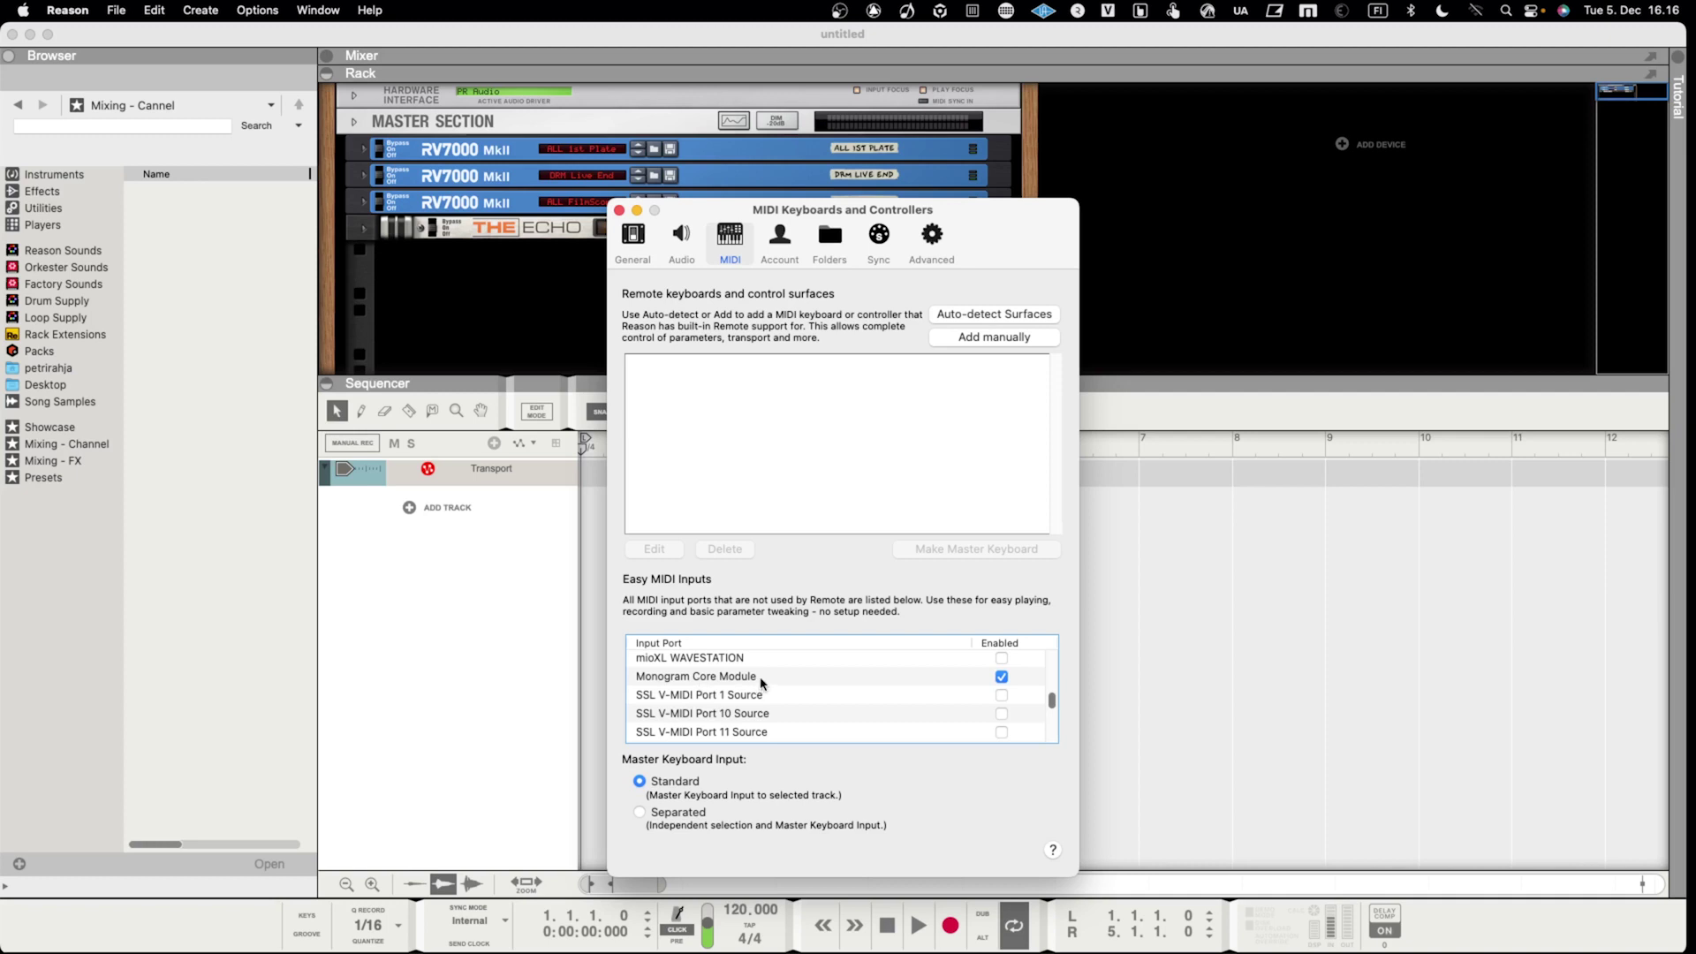
scroll(804, 683, up, 3)
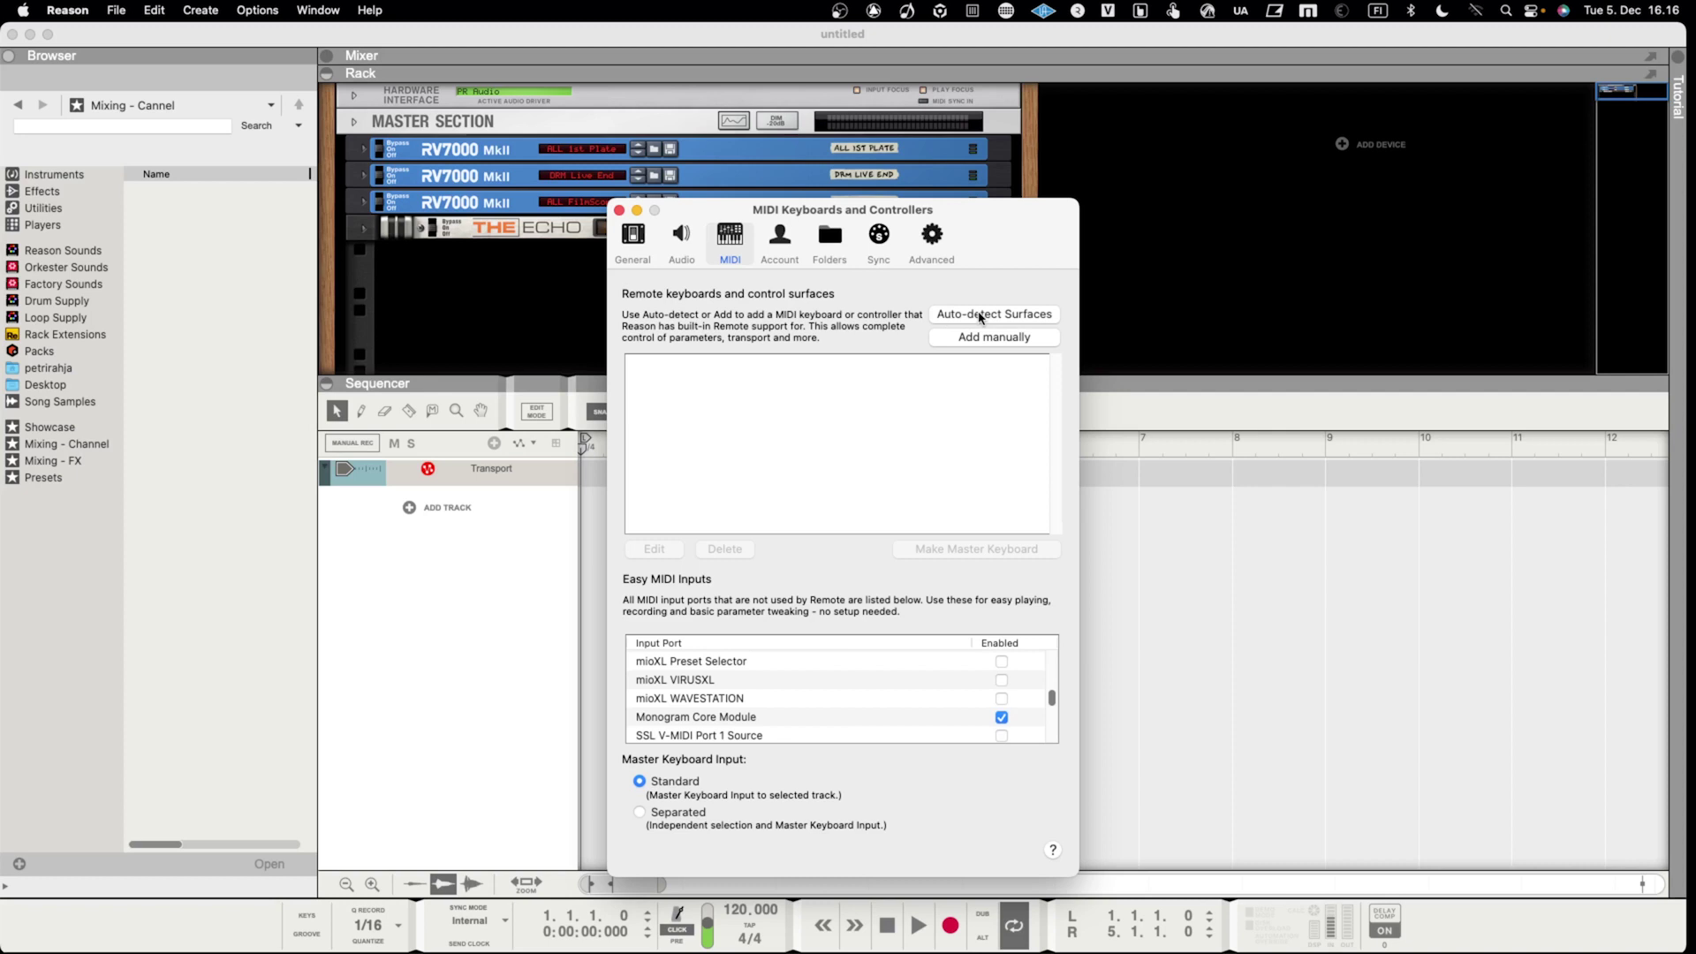
Begin adding a control surface manually, with <Other> as manufacturer and MIDI Keyboard (No Controls) as model.
click(980, 339)
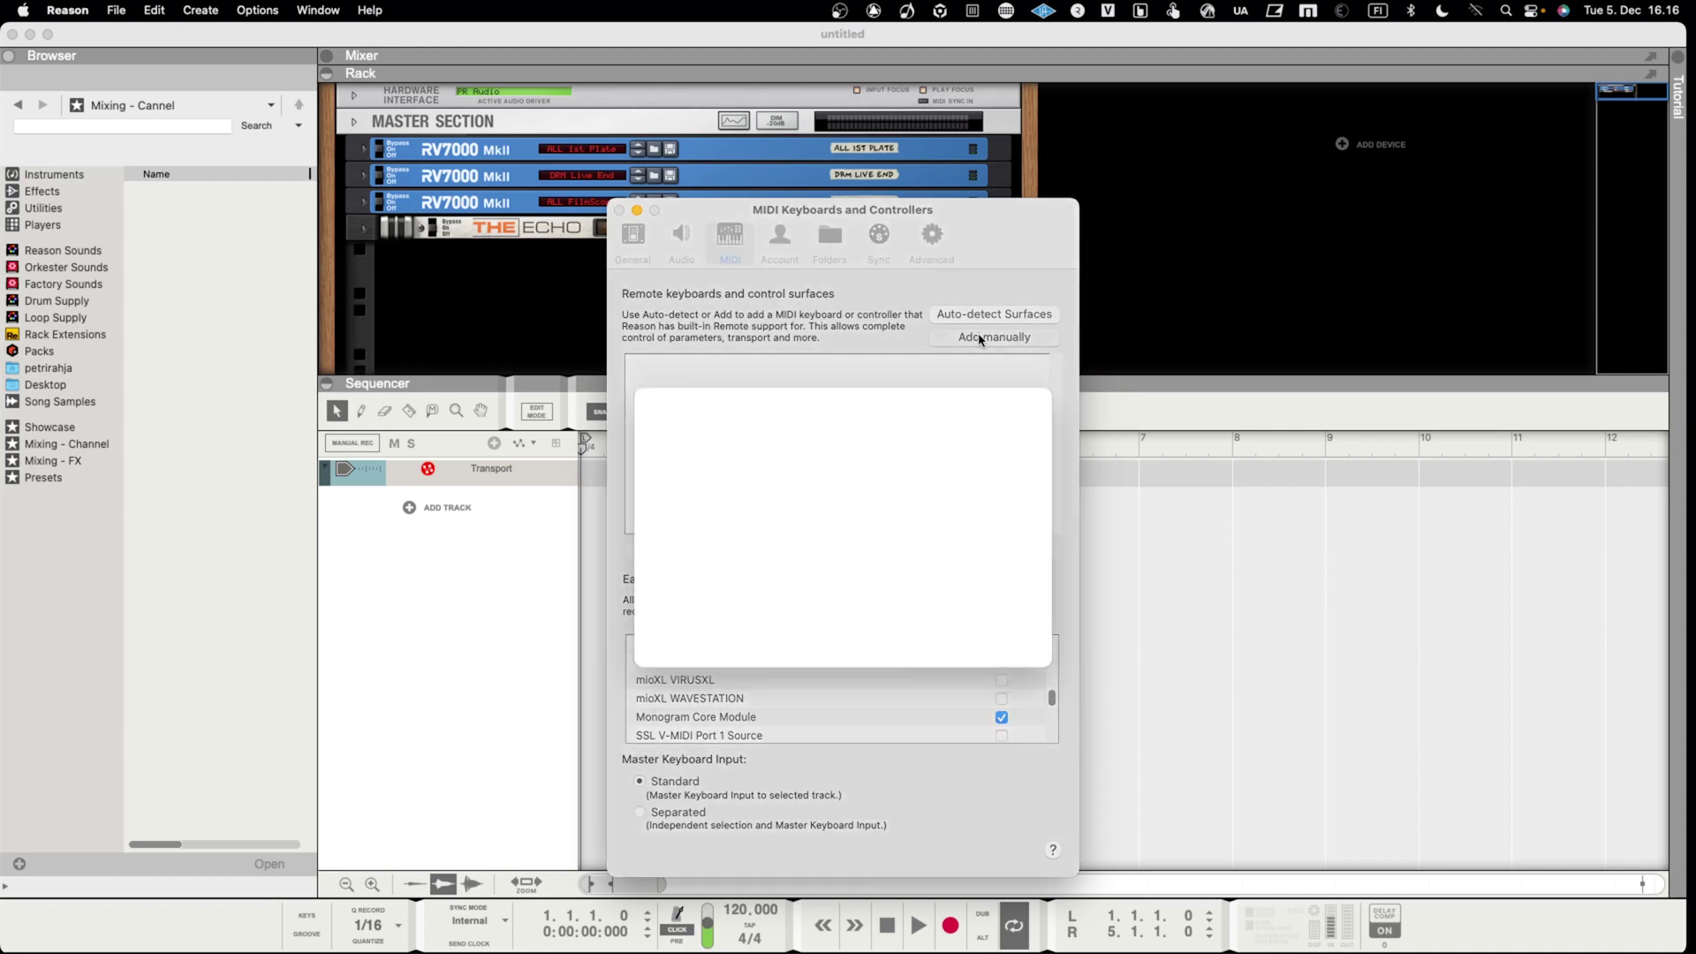
click(903, 415)
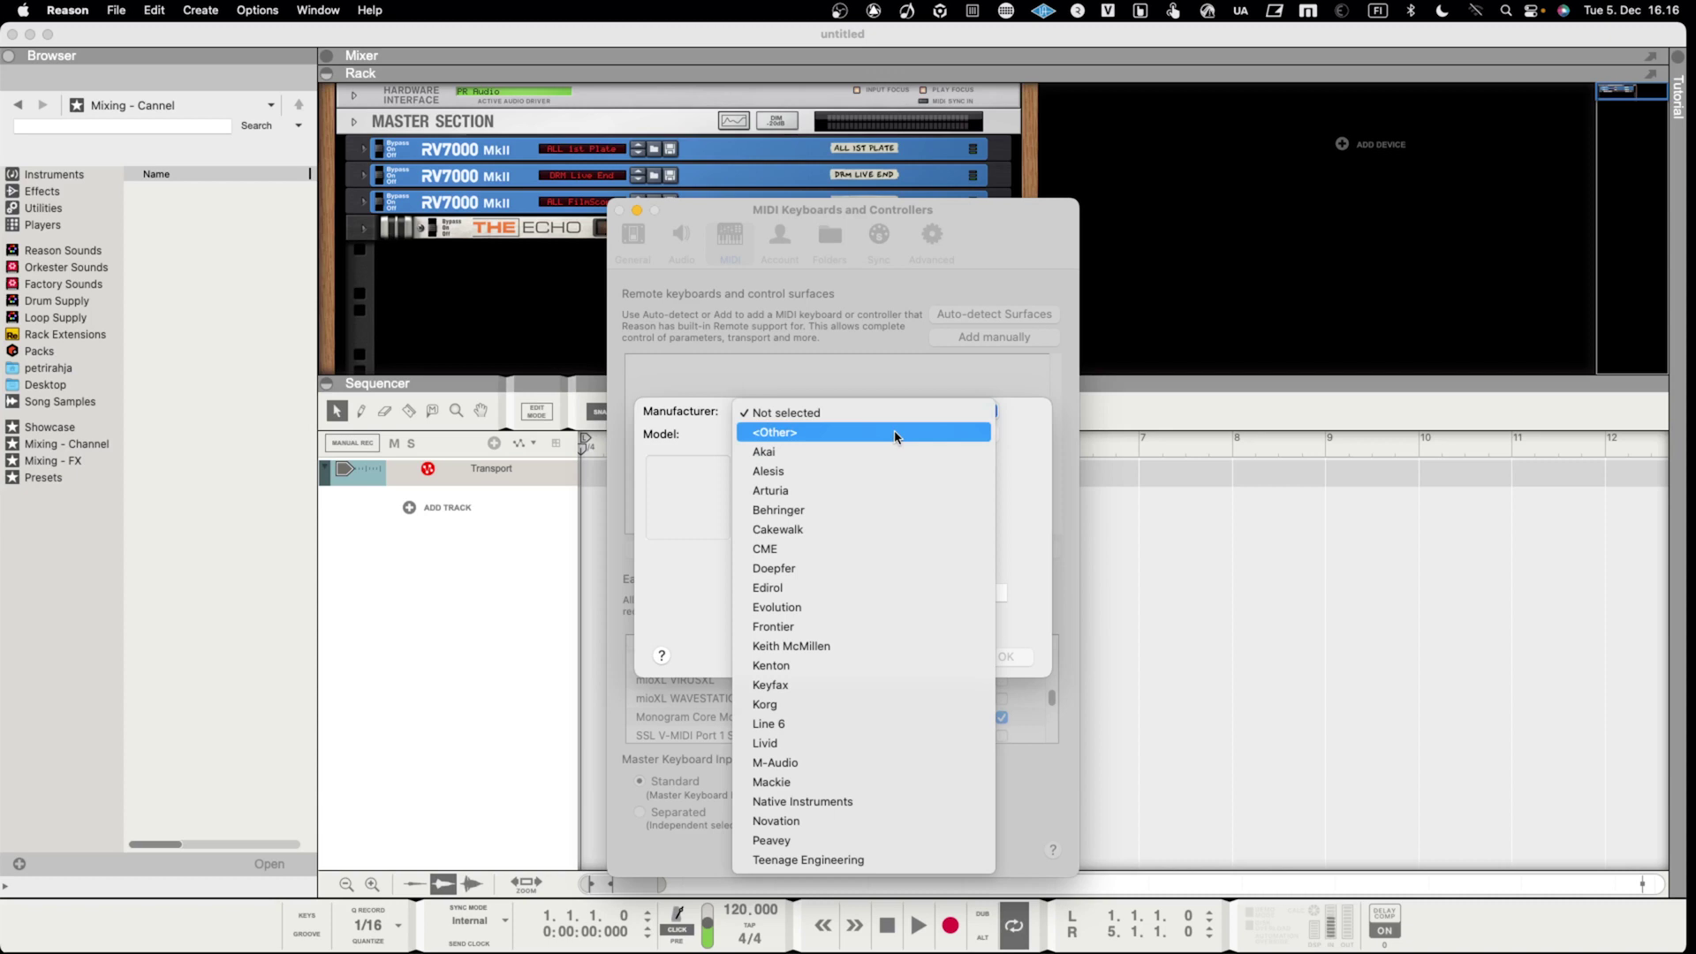
click(897, 436)
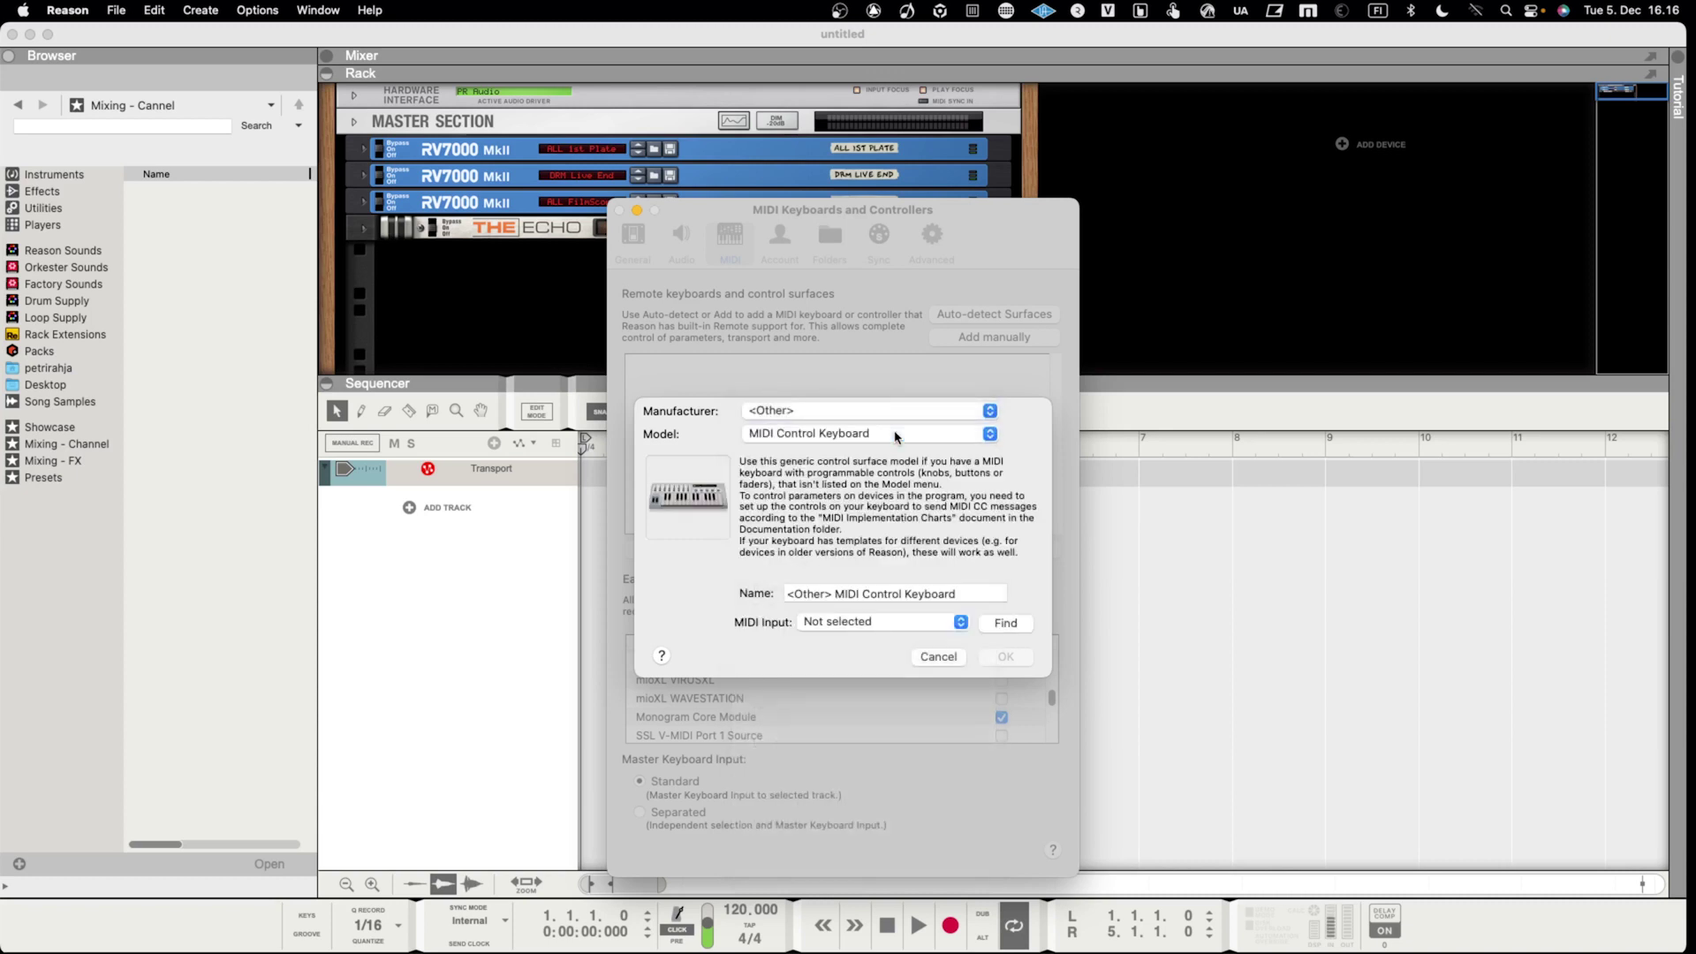
click(806, 442)
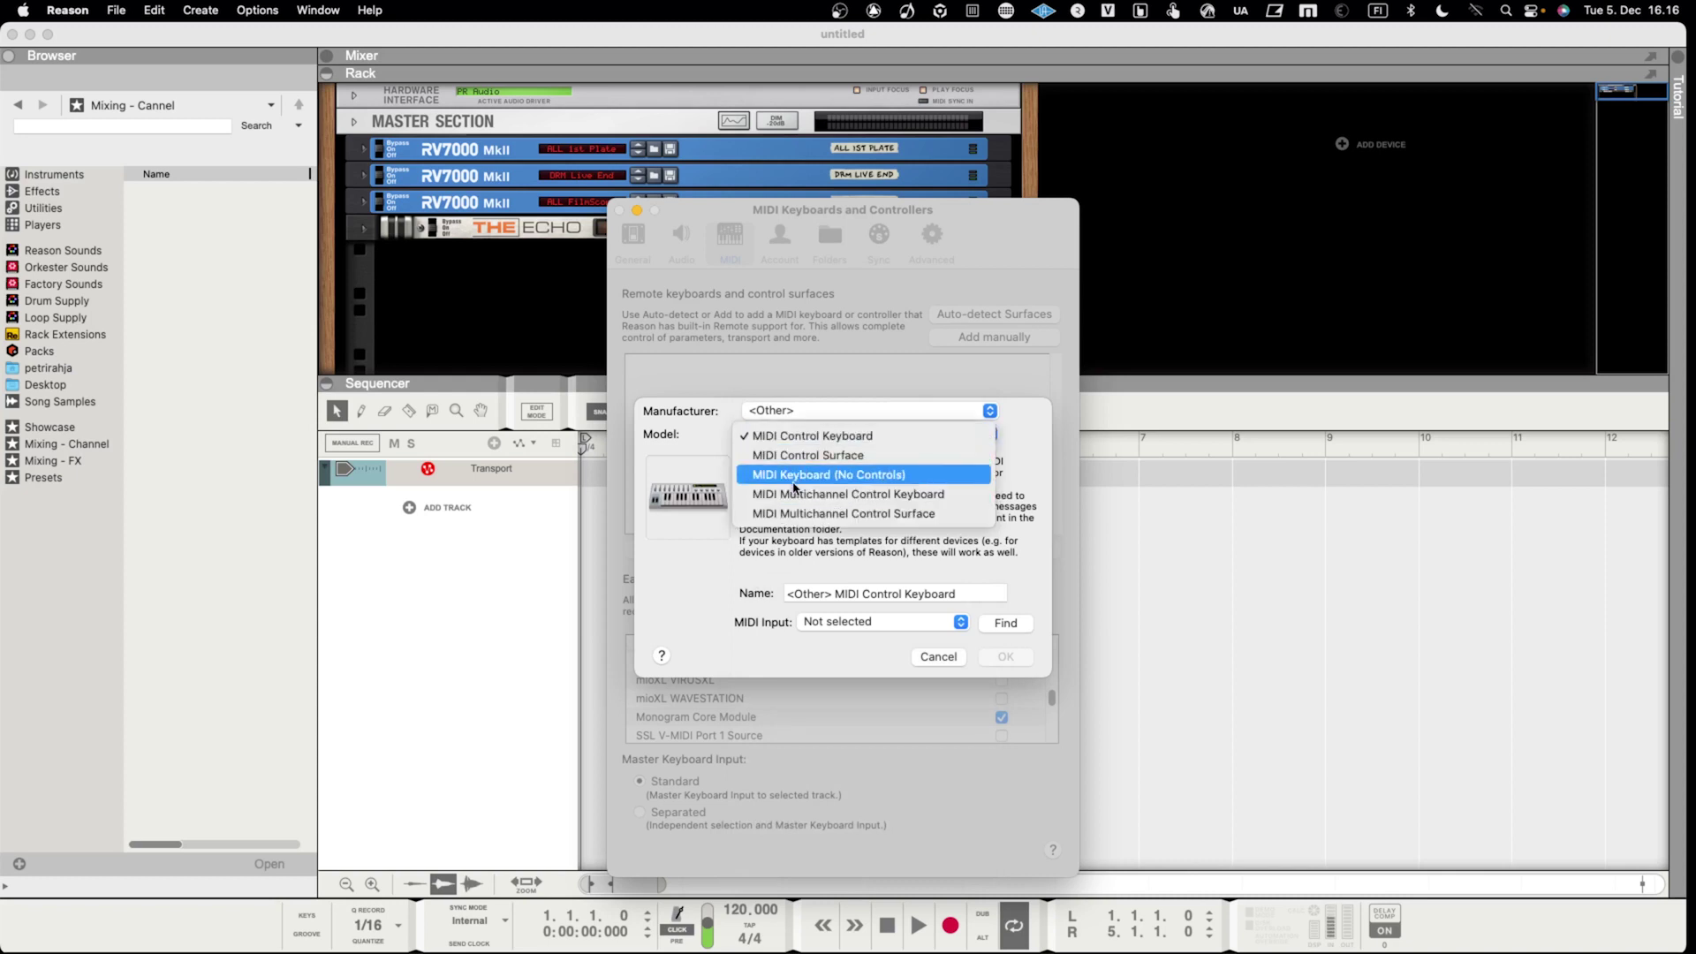
click(800, 475)
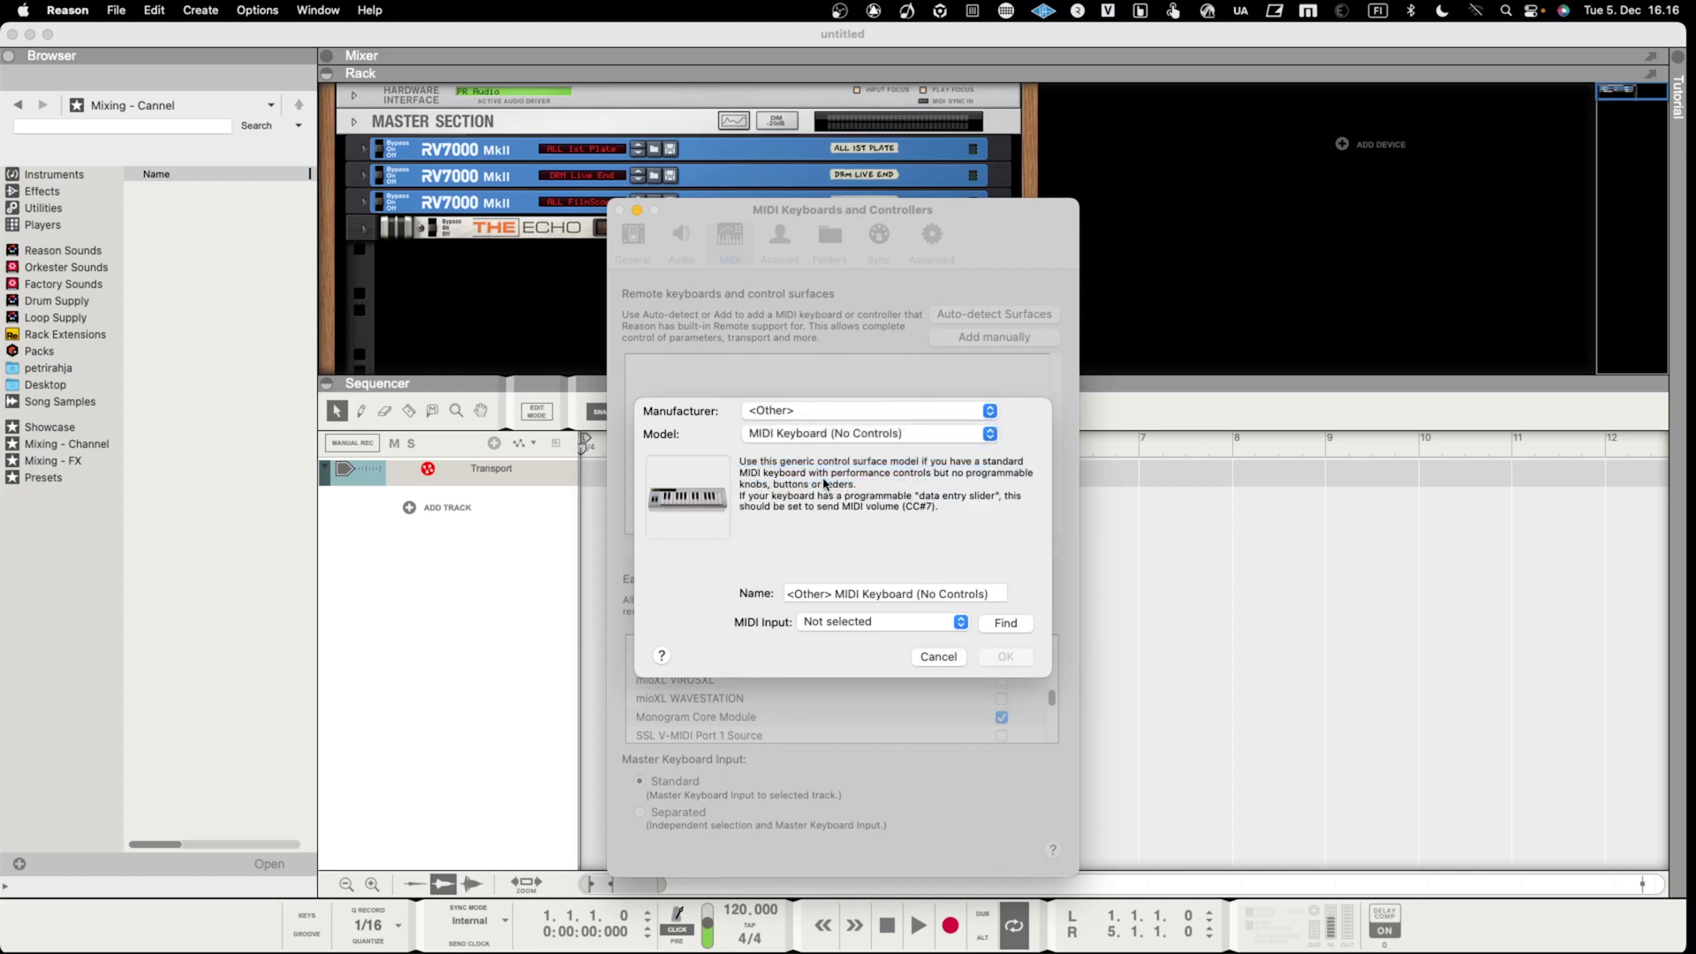
Preview the MIDI Multichannel Control Surface model and return to MIDI Keyboard (No Controls).
click(788, 435)
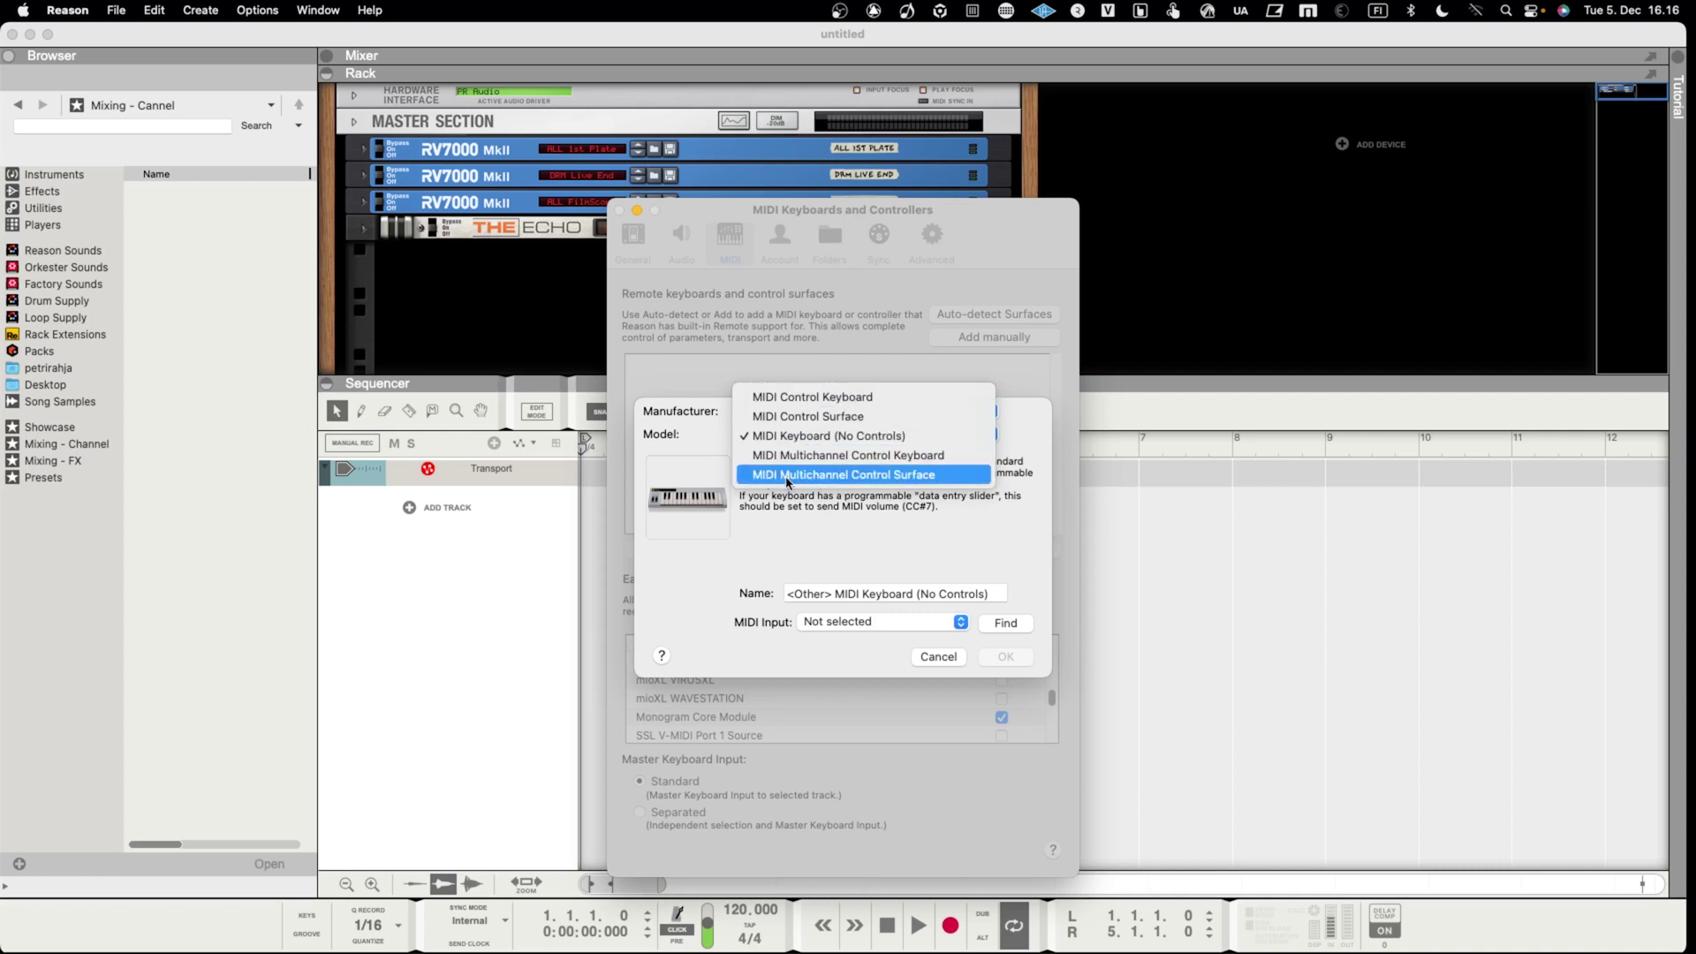
click(847, 475)
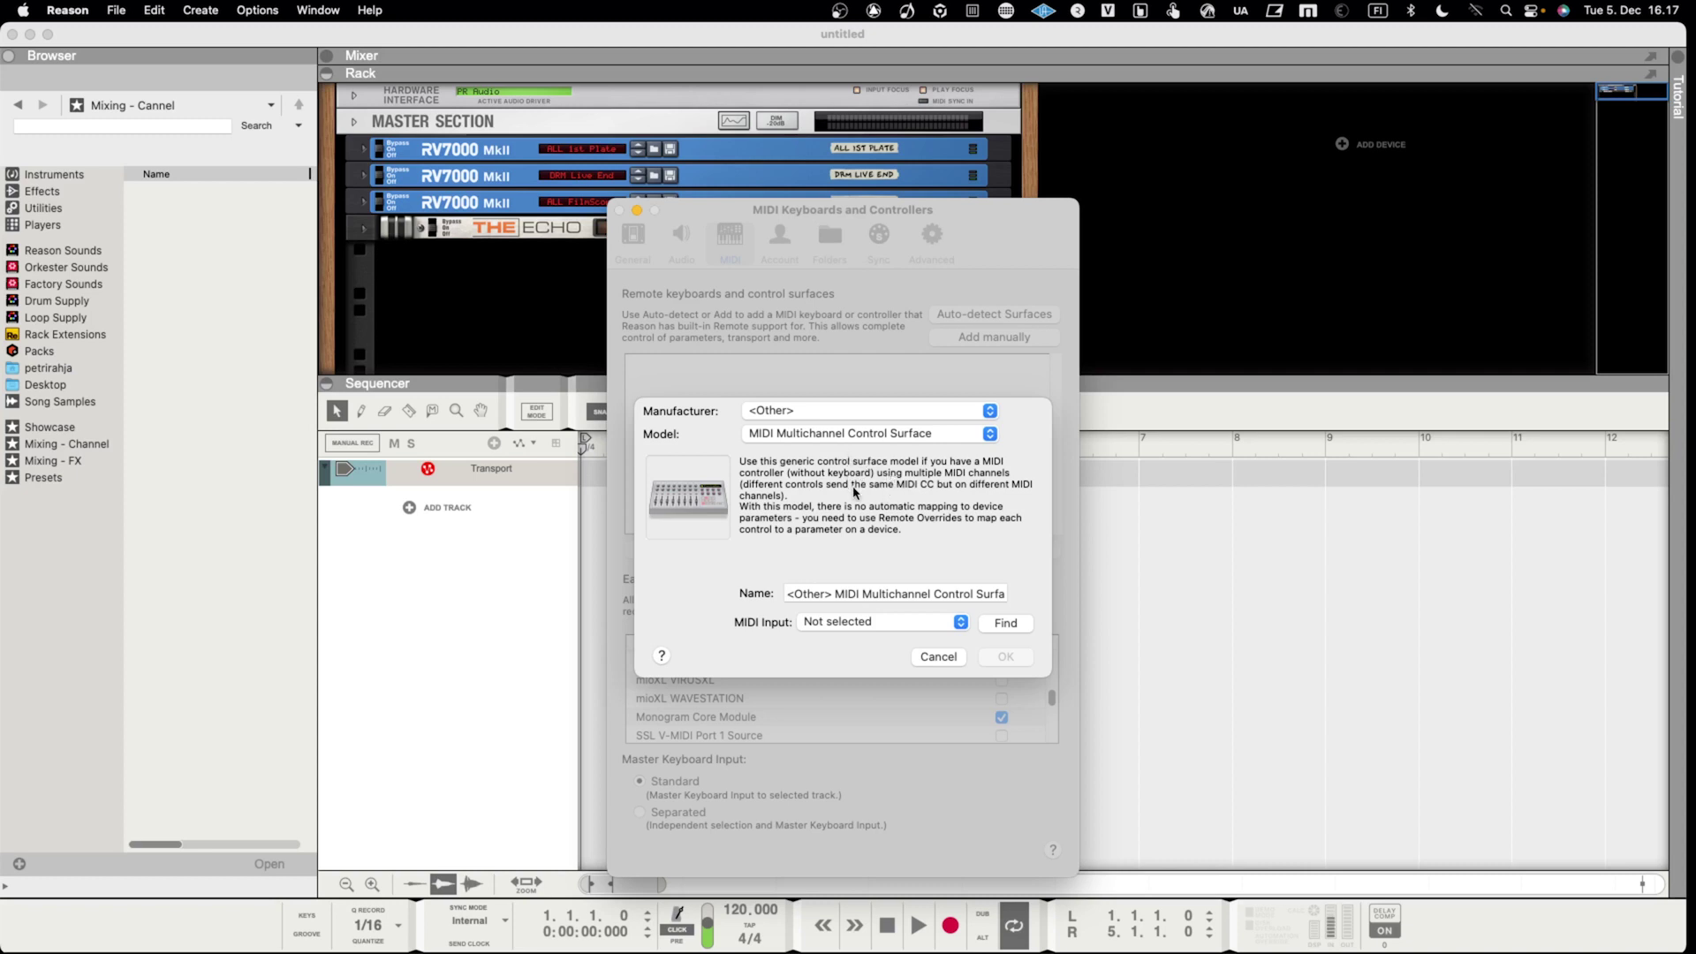
click(864, 433)
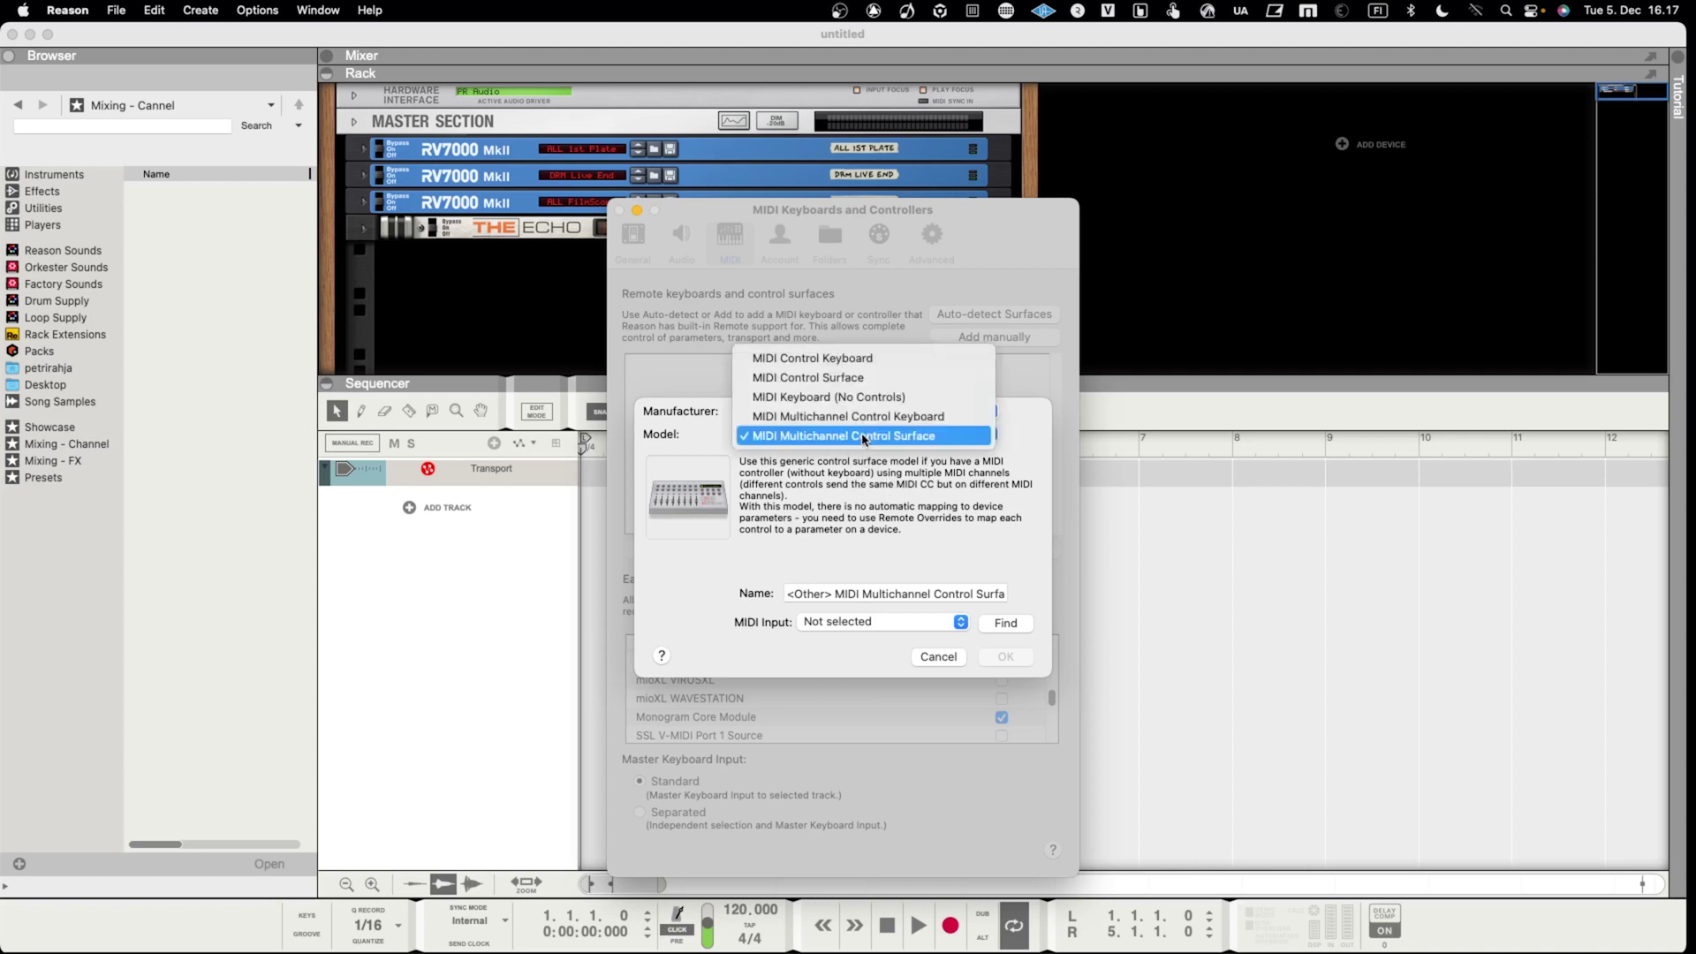
click(828, 398)
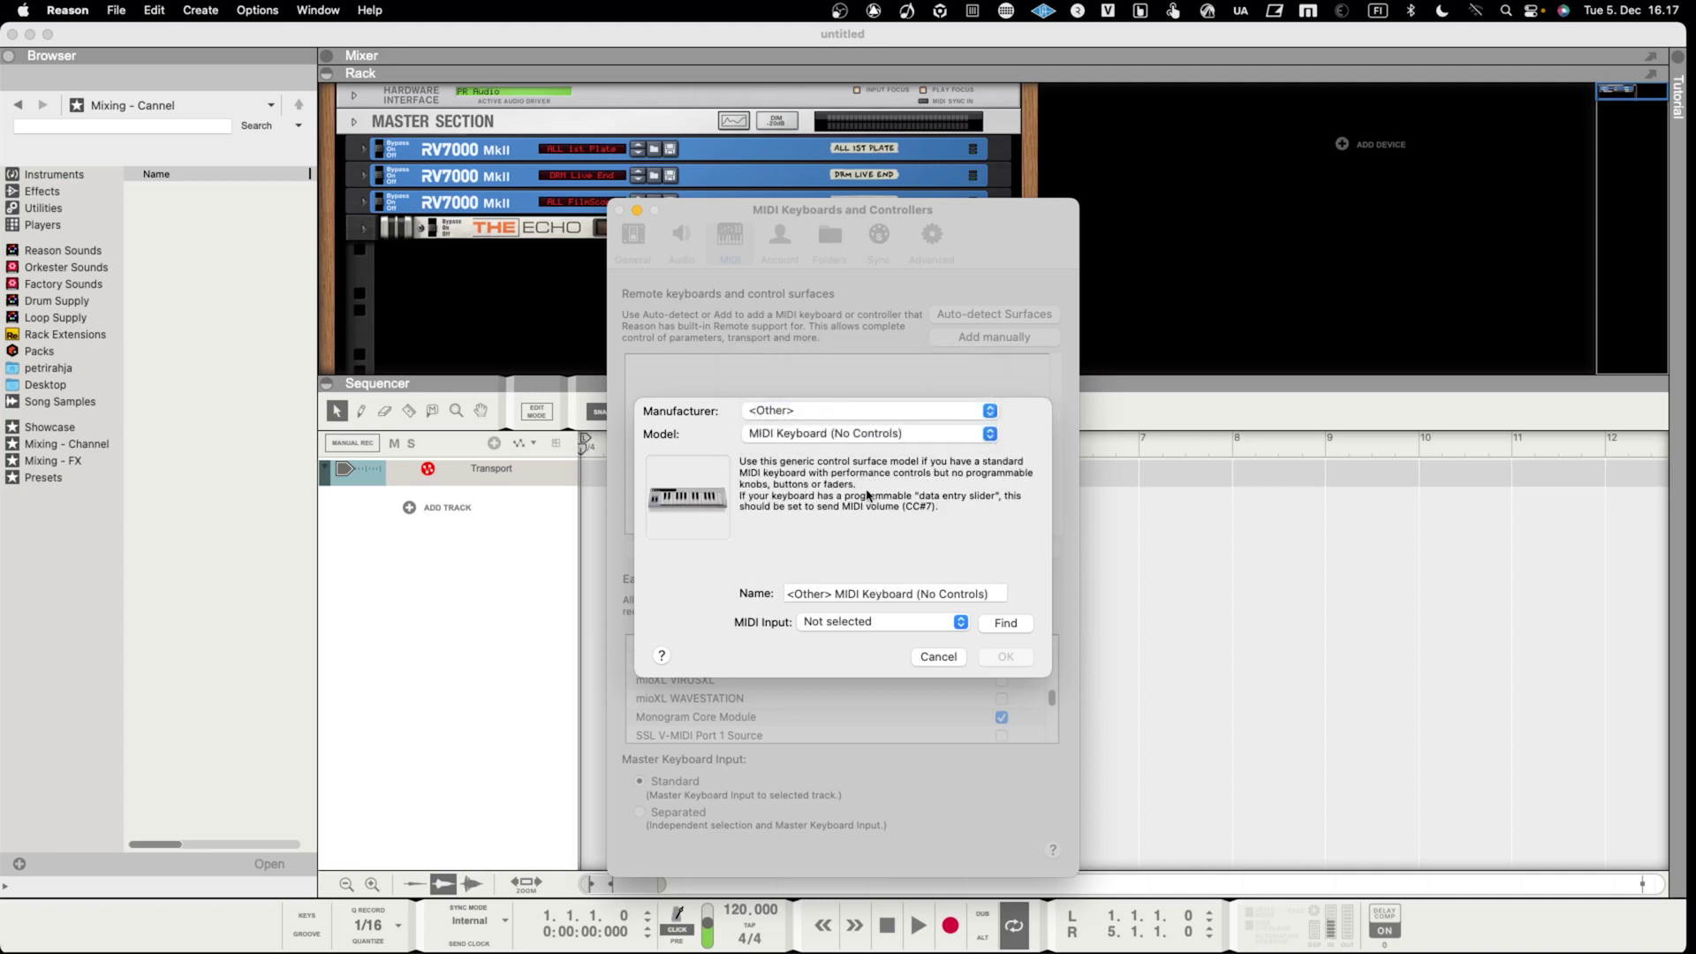
Name the keyboard ROLI LUMI, set its MIDI input to LUMI Keys BLOCK, and confirm the new control surface.
click(863, 594)
triple_click(863, 596)
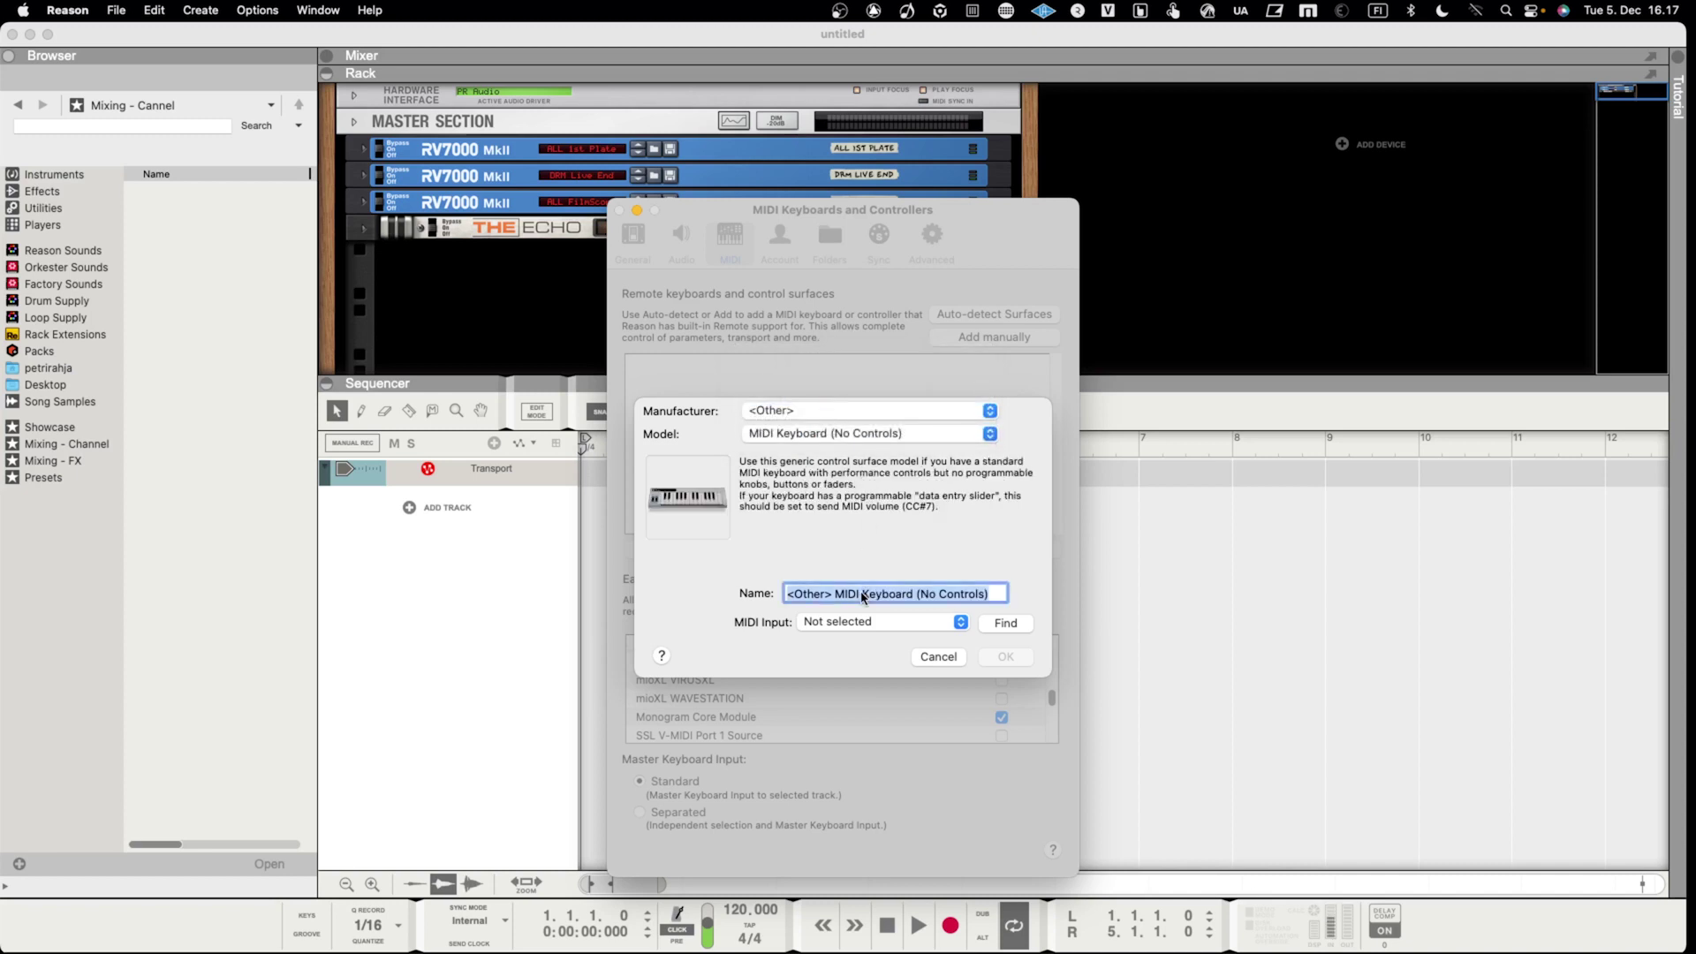
text(ROLI LUMI)
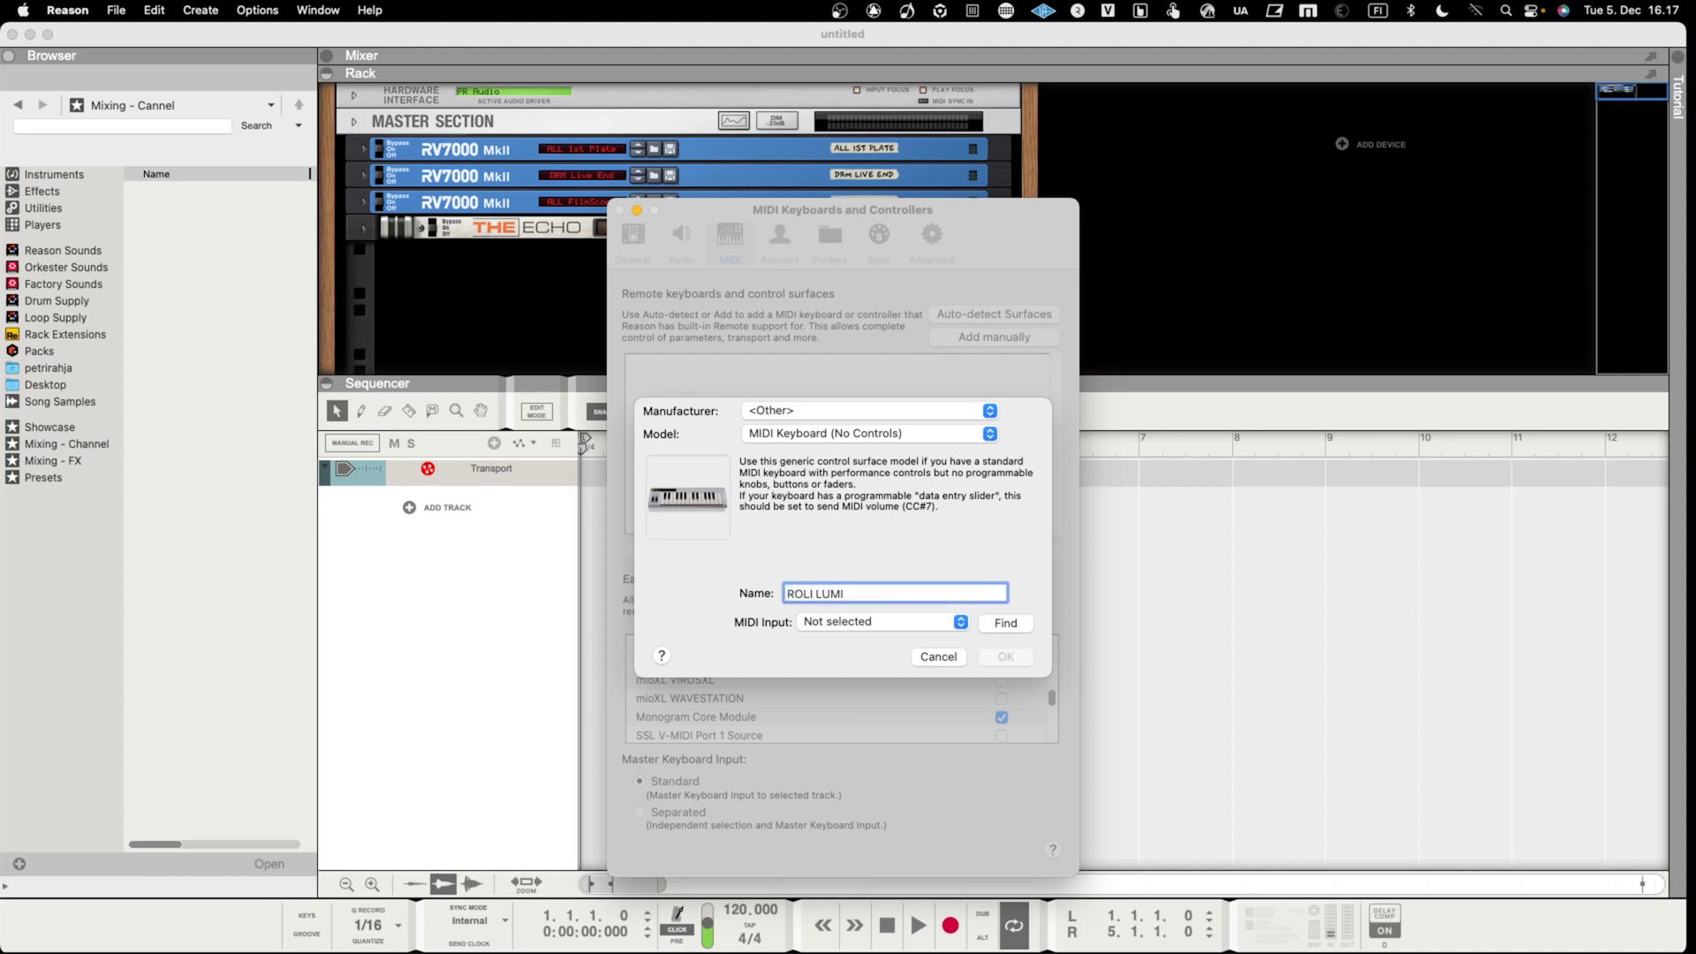
click(835, 624)
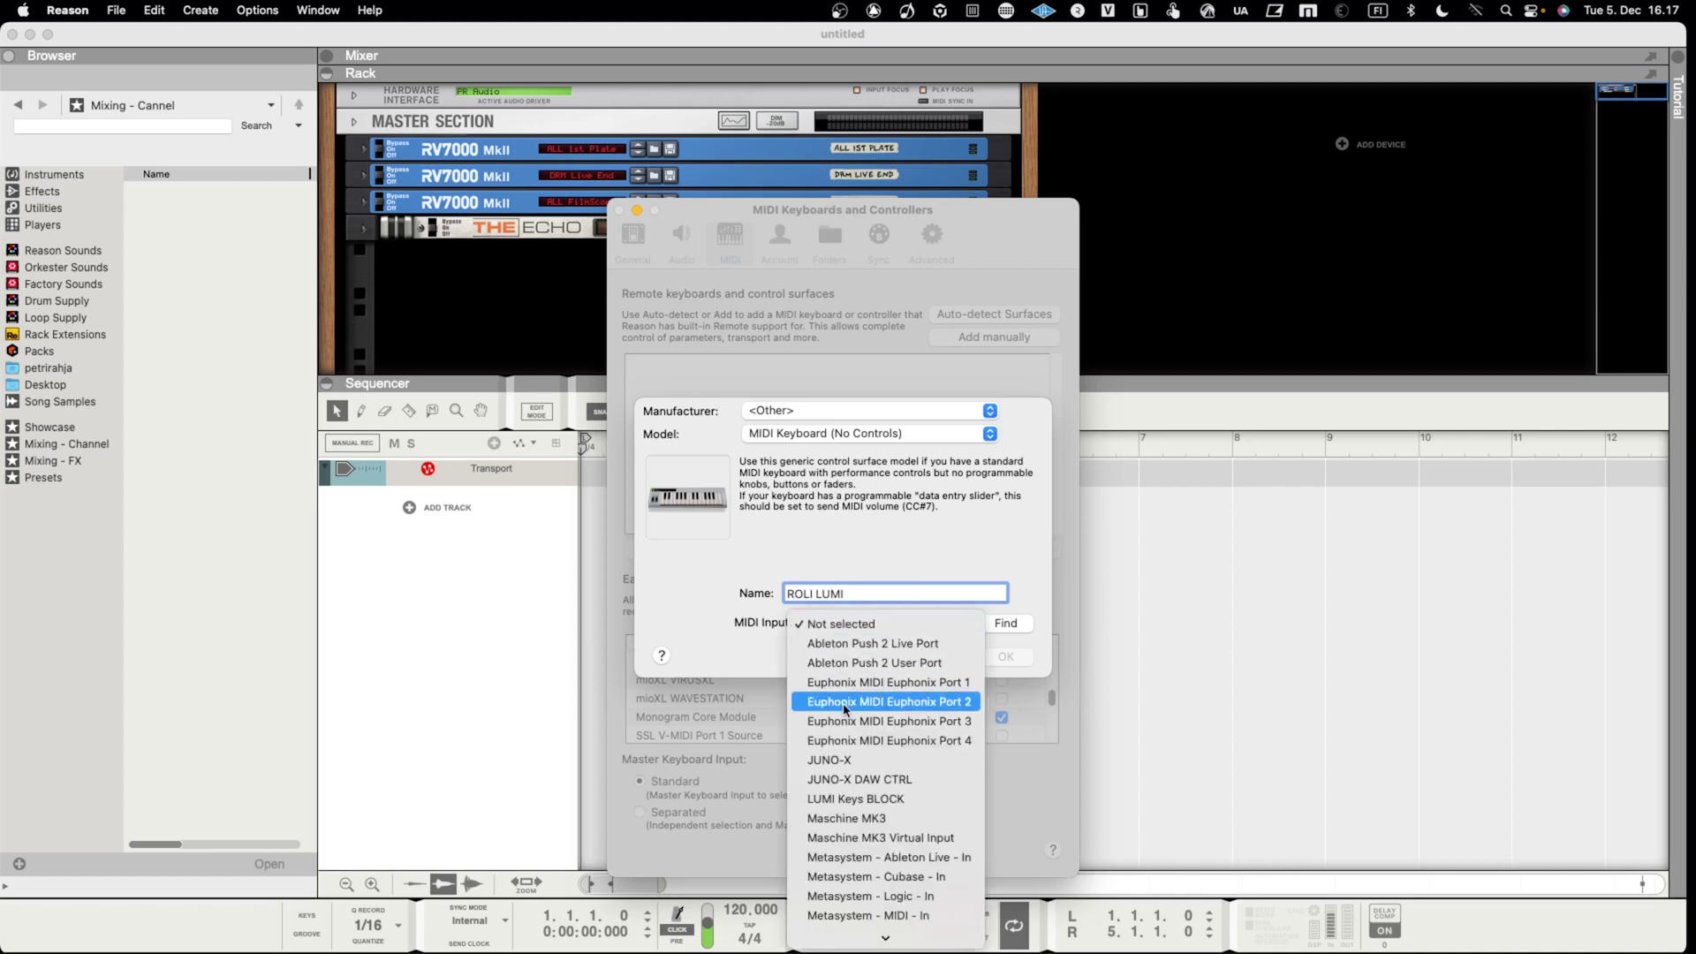
click(853, 801)
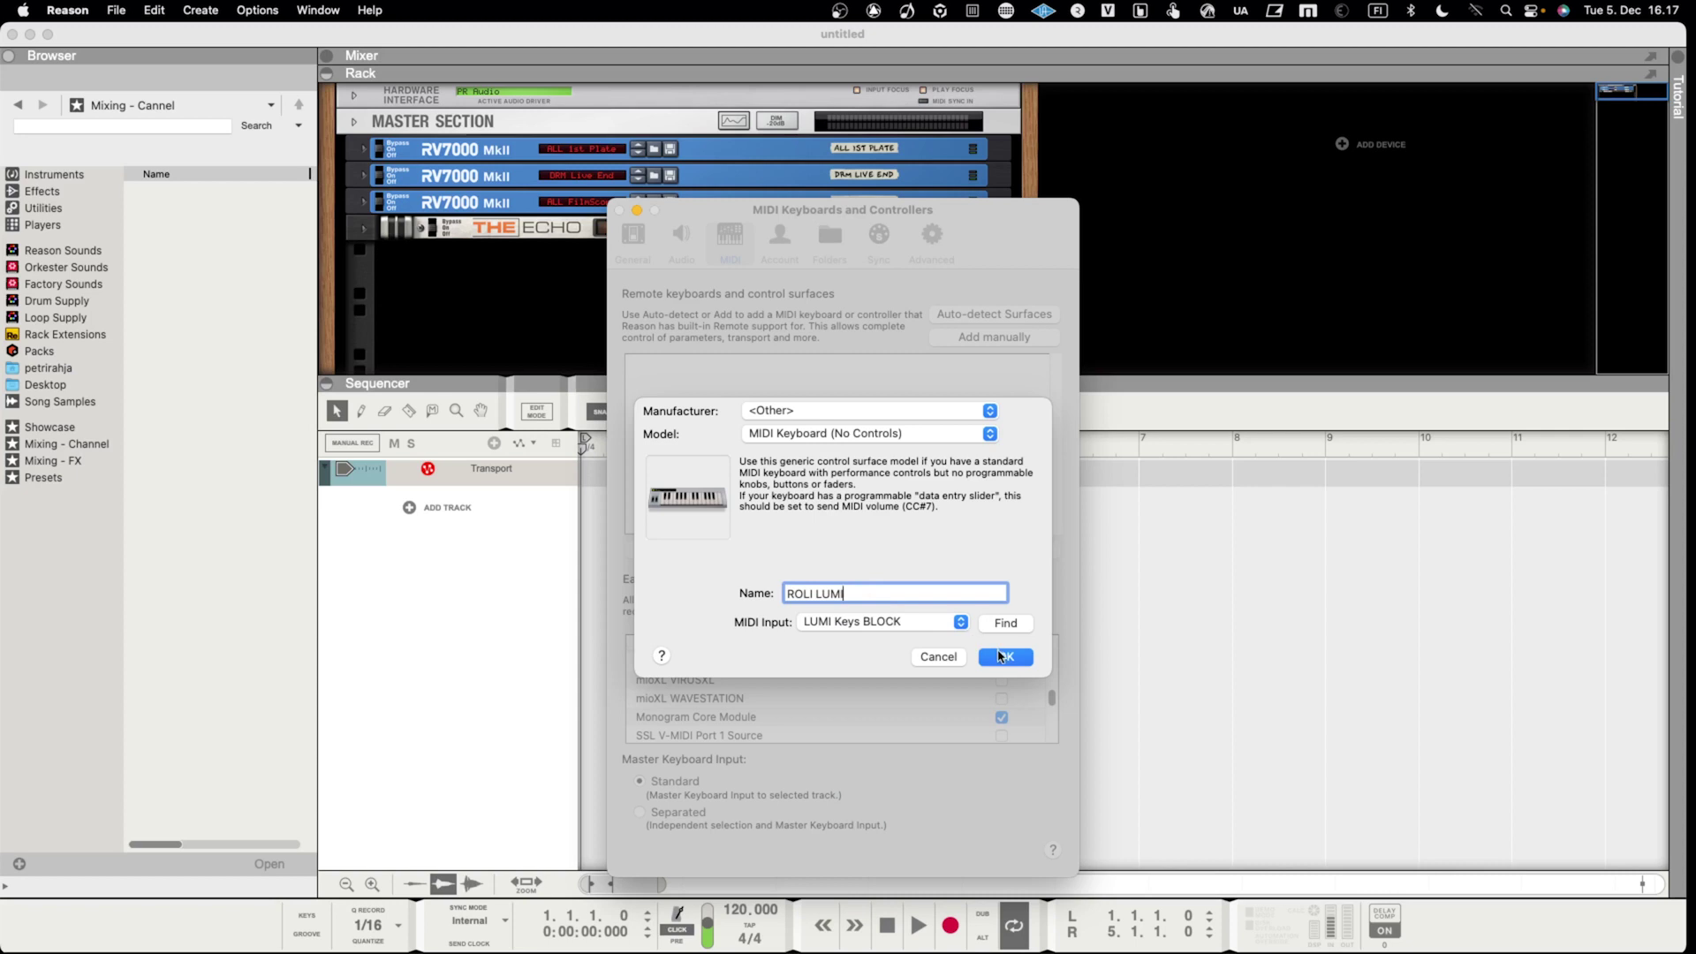
click(1000, 655)
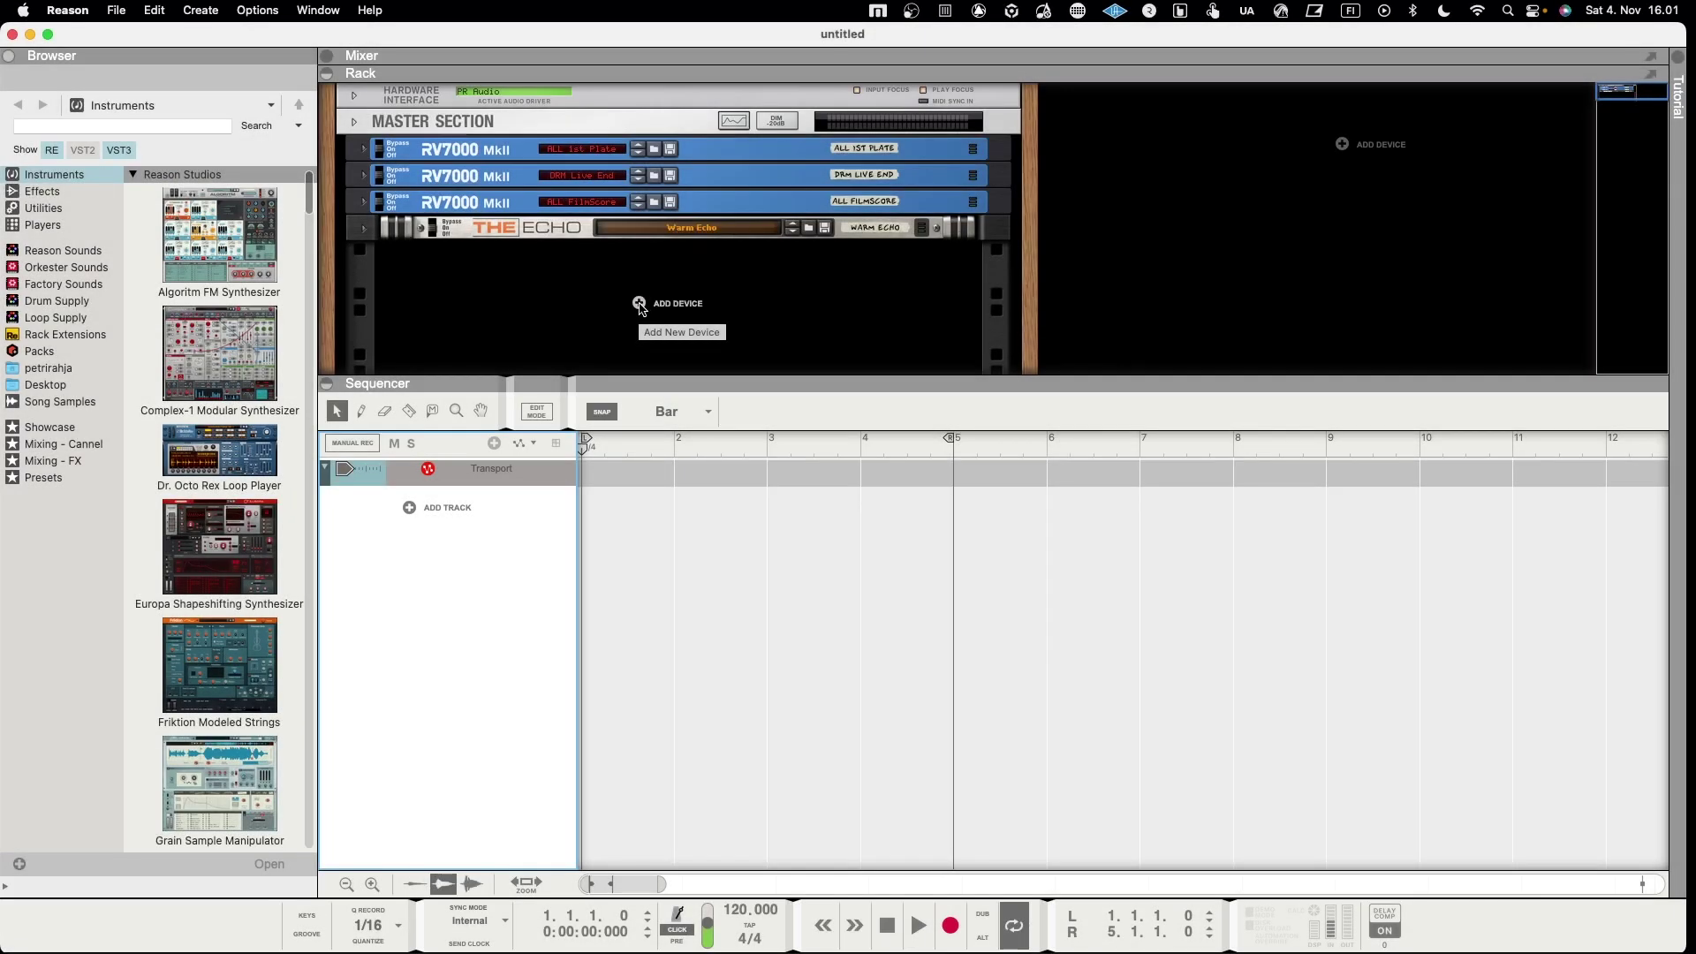
Add a Reason Studios MIDI Out Device to the rack and set its output to OB-X8 on MIDI channel 10.
click(638, 305)
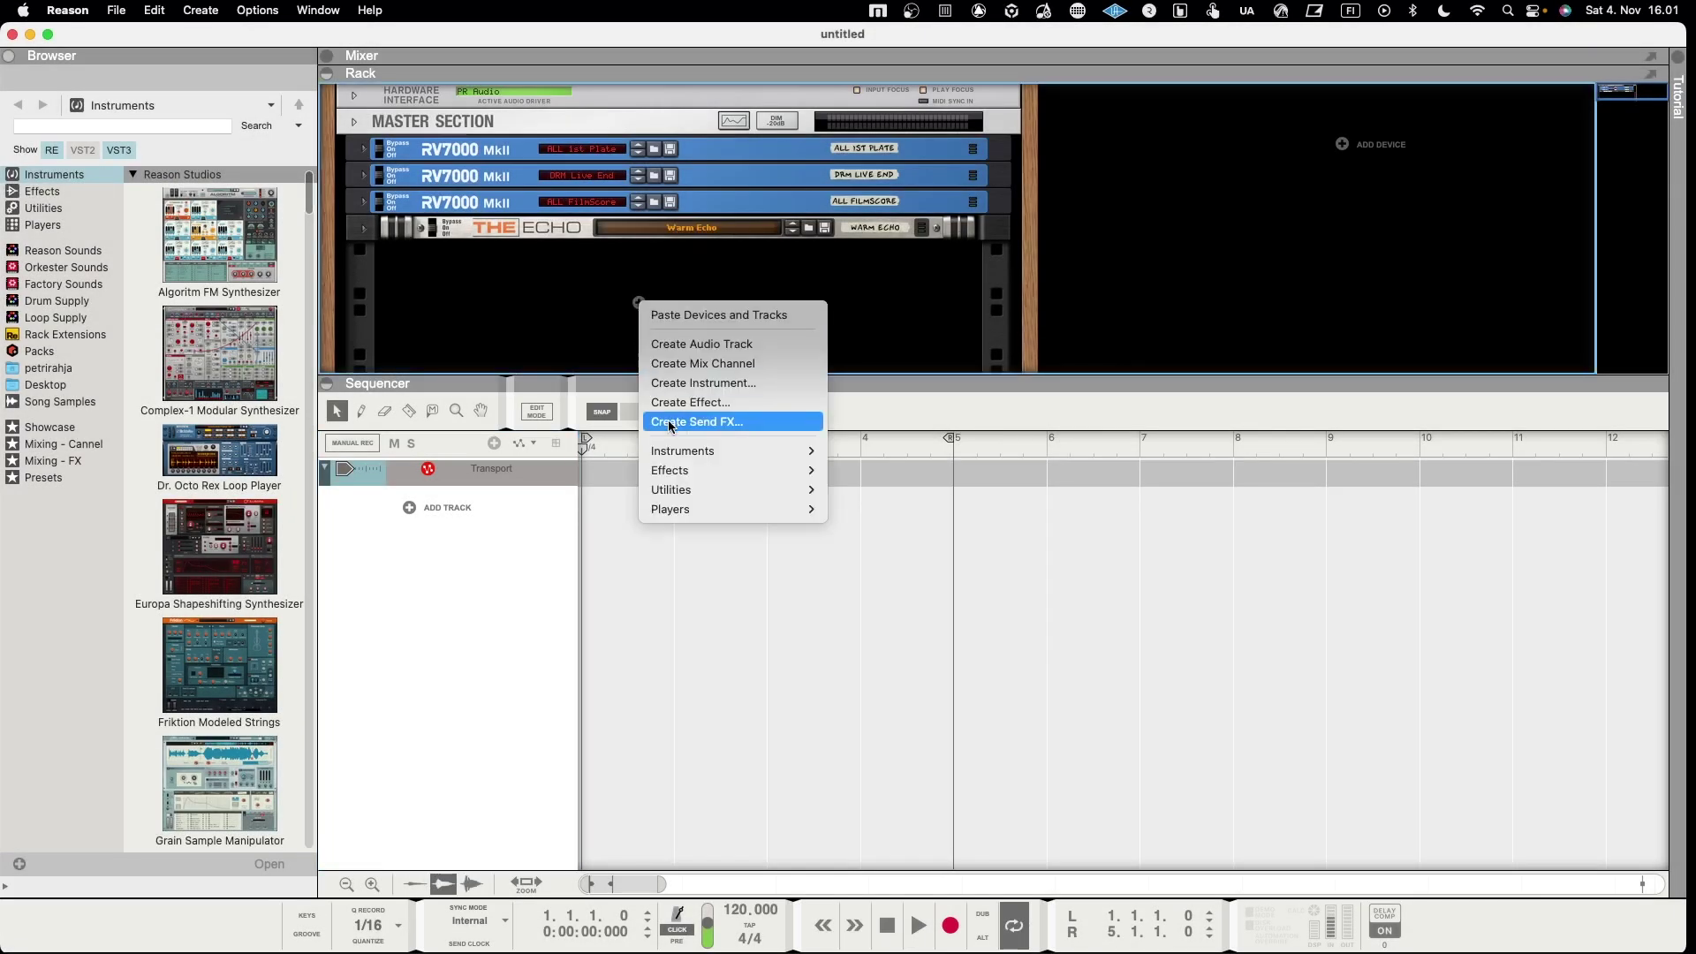
mouse_move(690, 452)
mouse_move(961, 332)
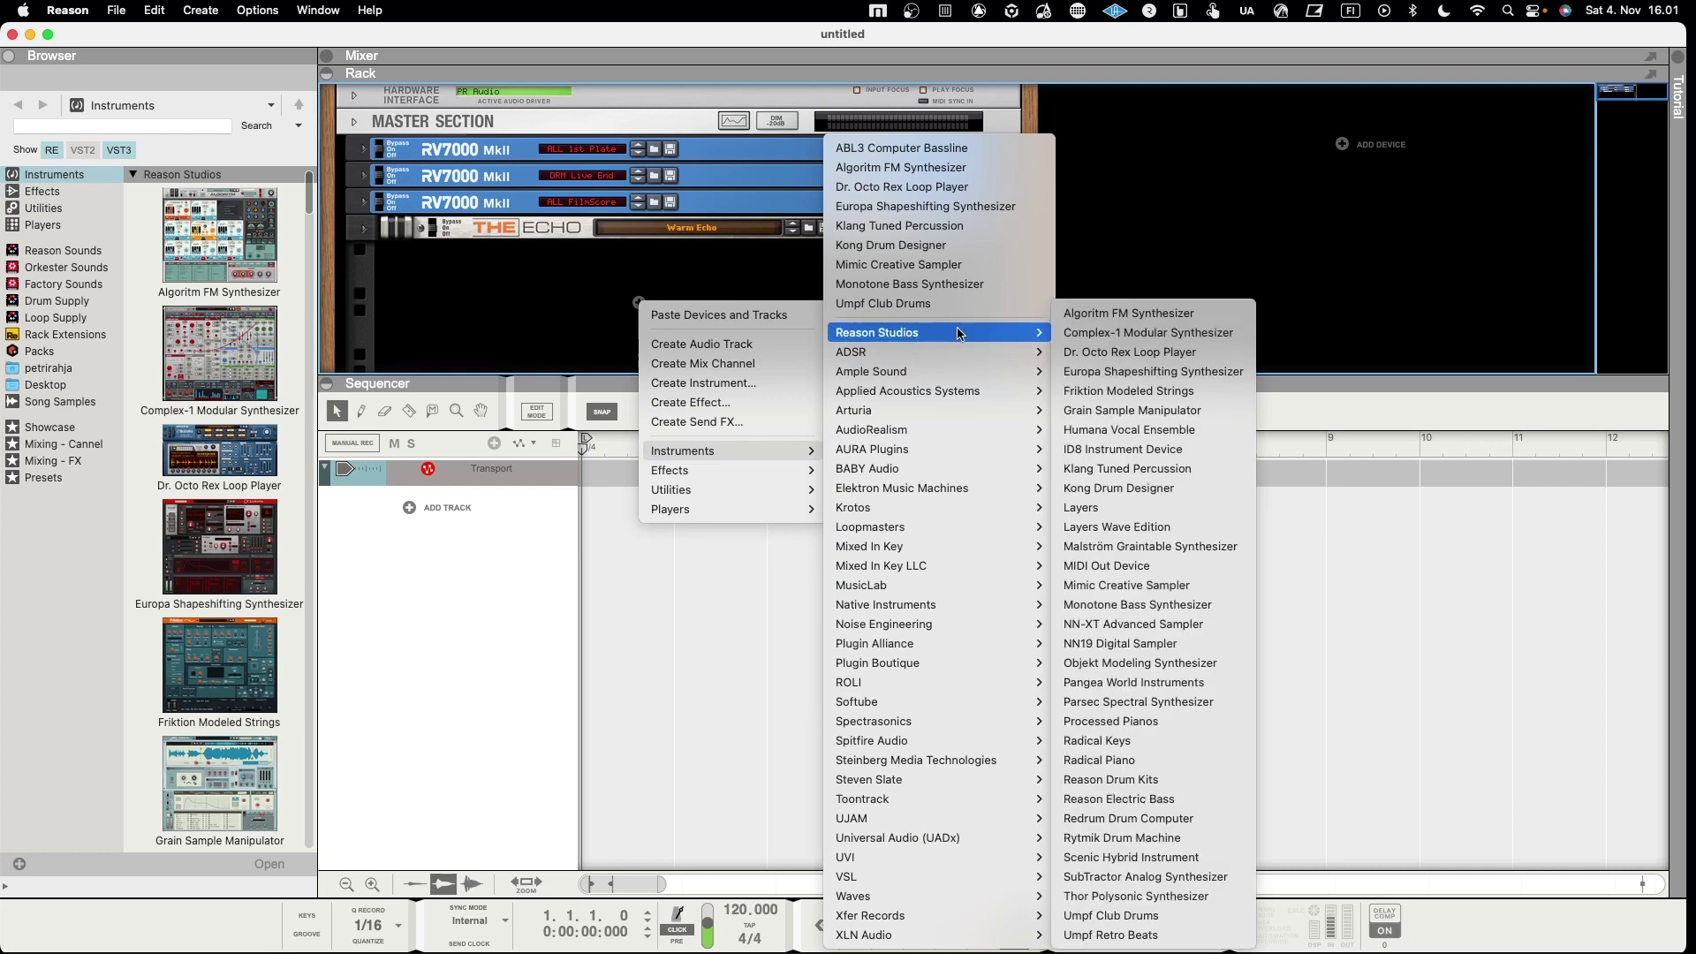
click(1150, 569)
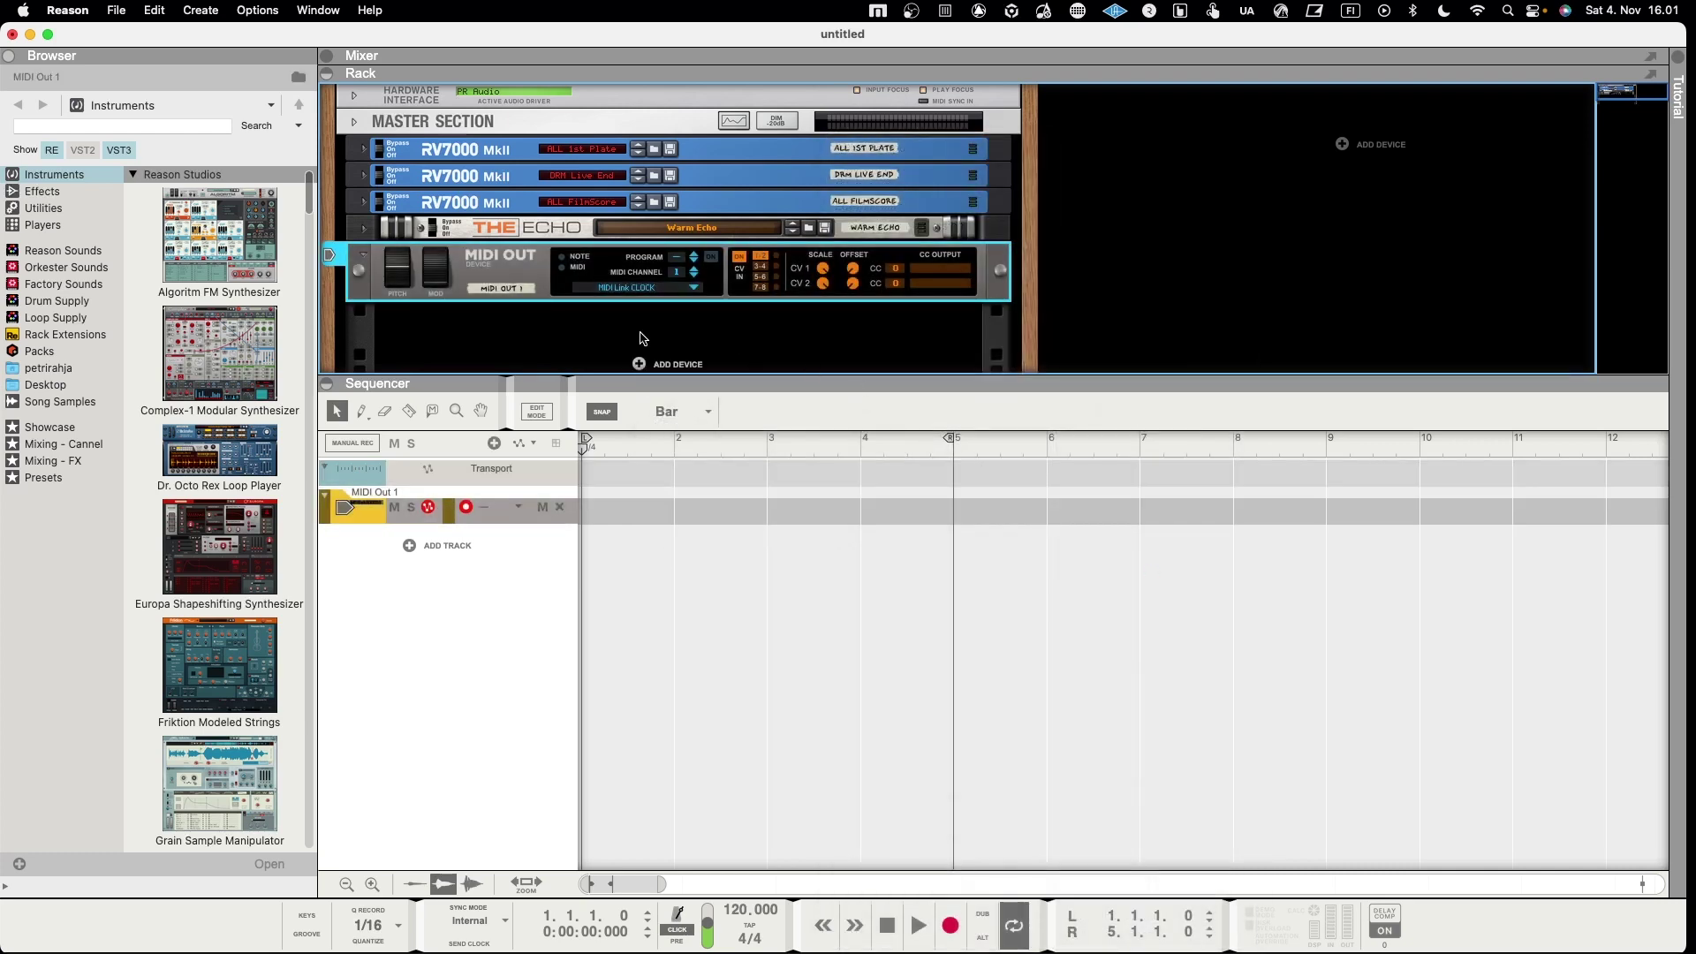
click(652, 288)
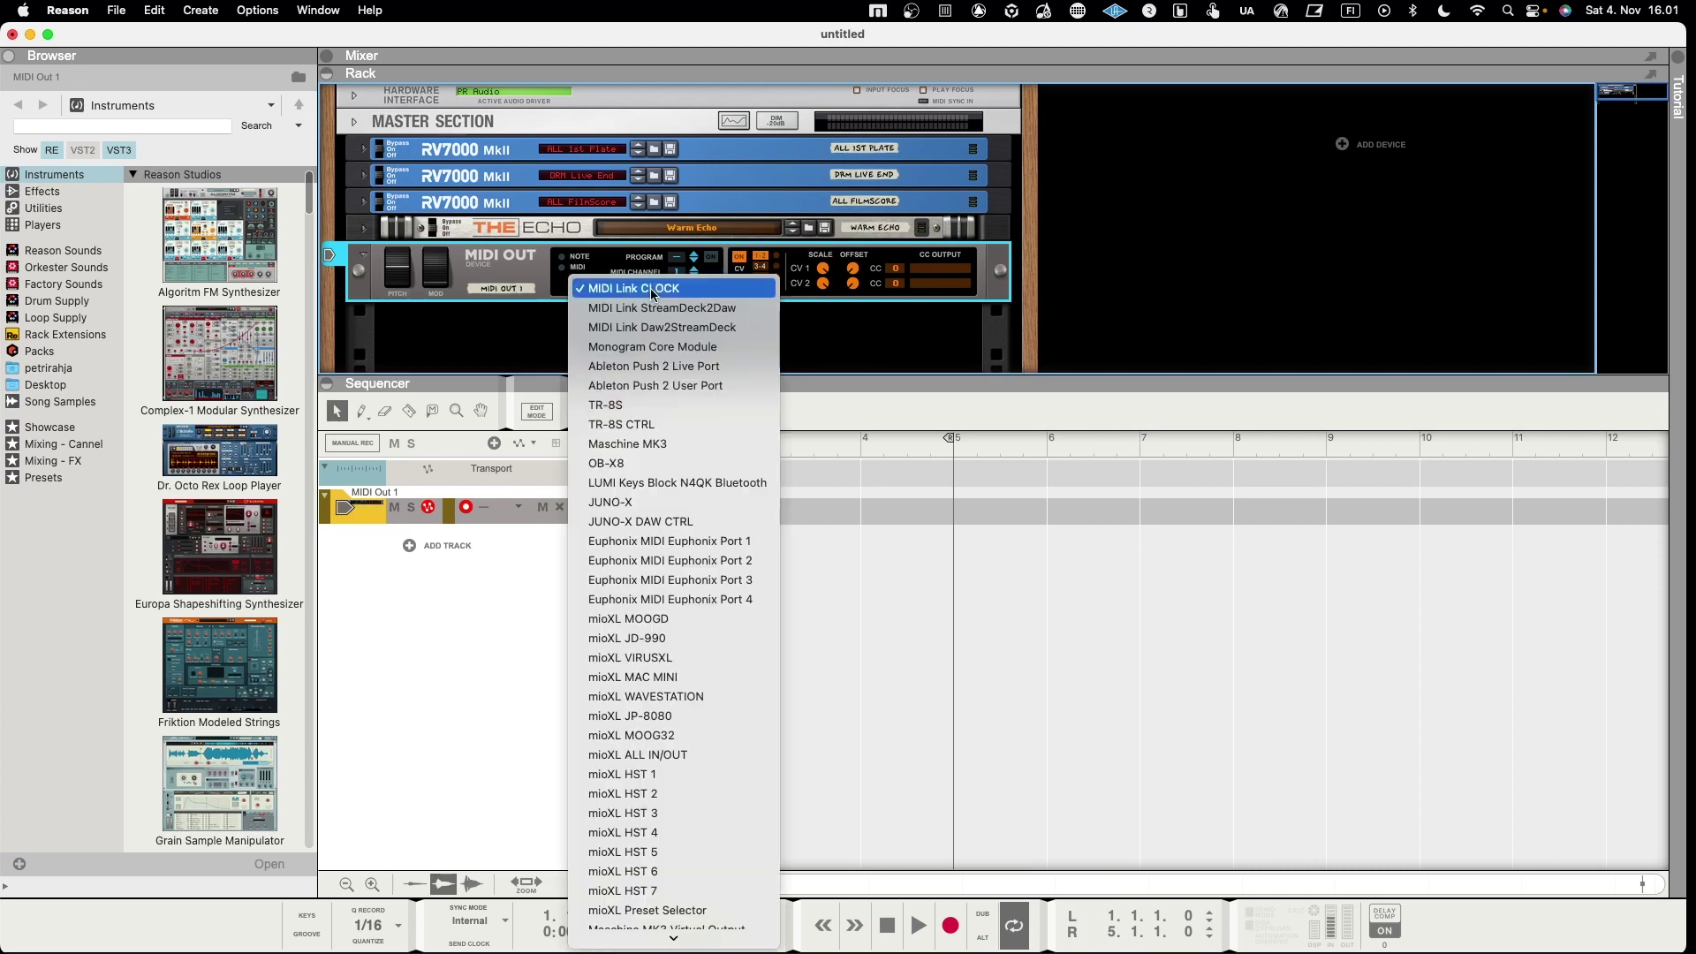
click(671, 465)
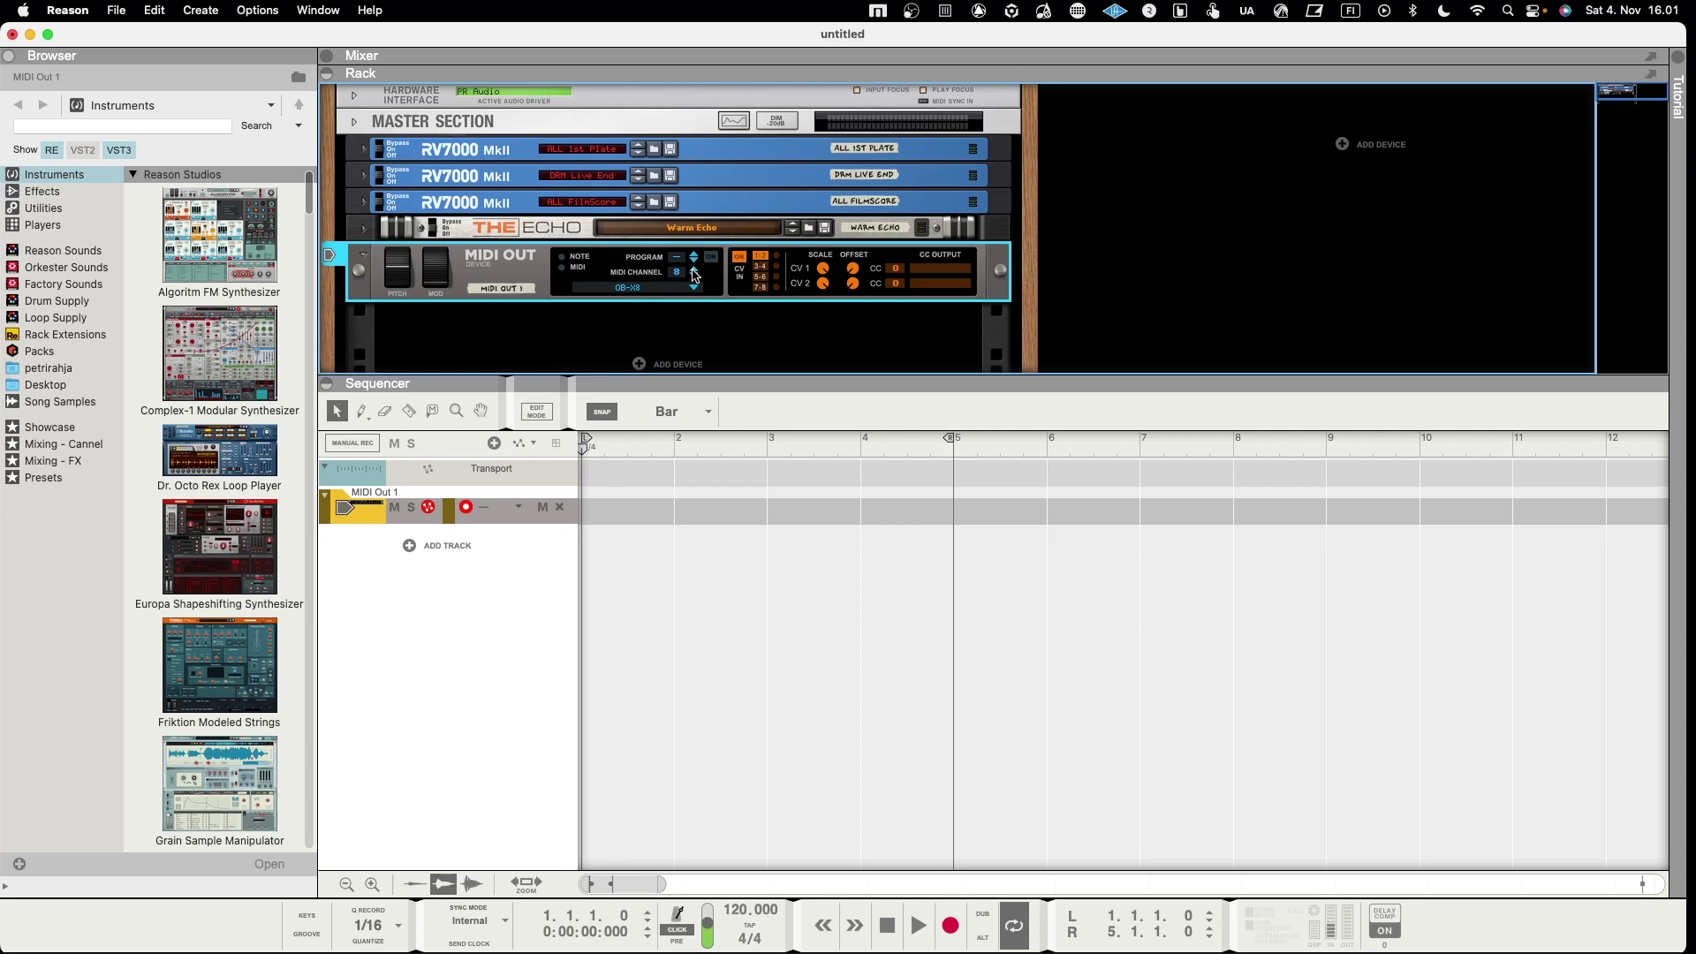
Create an audio track in the rack below the MIDI Out Device.
right_click(688, 333)
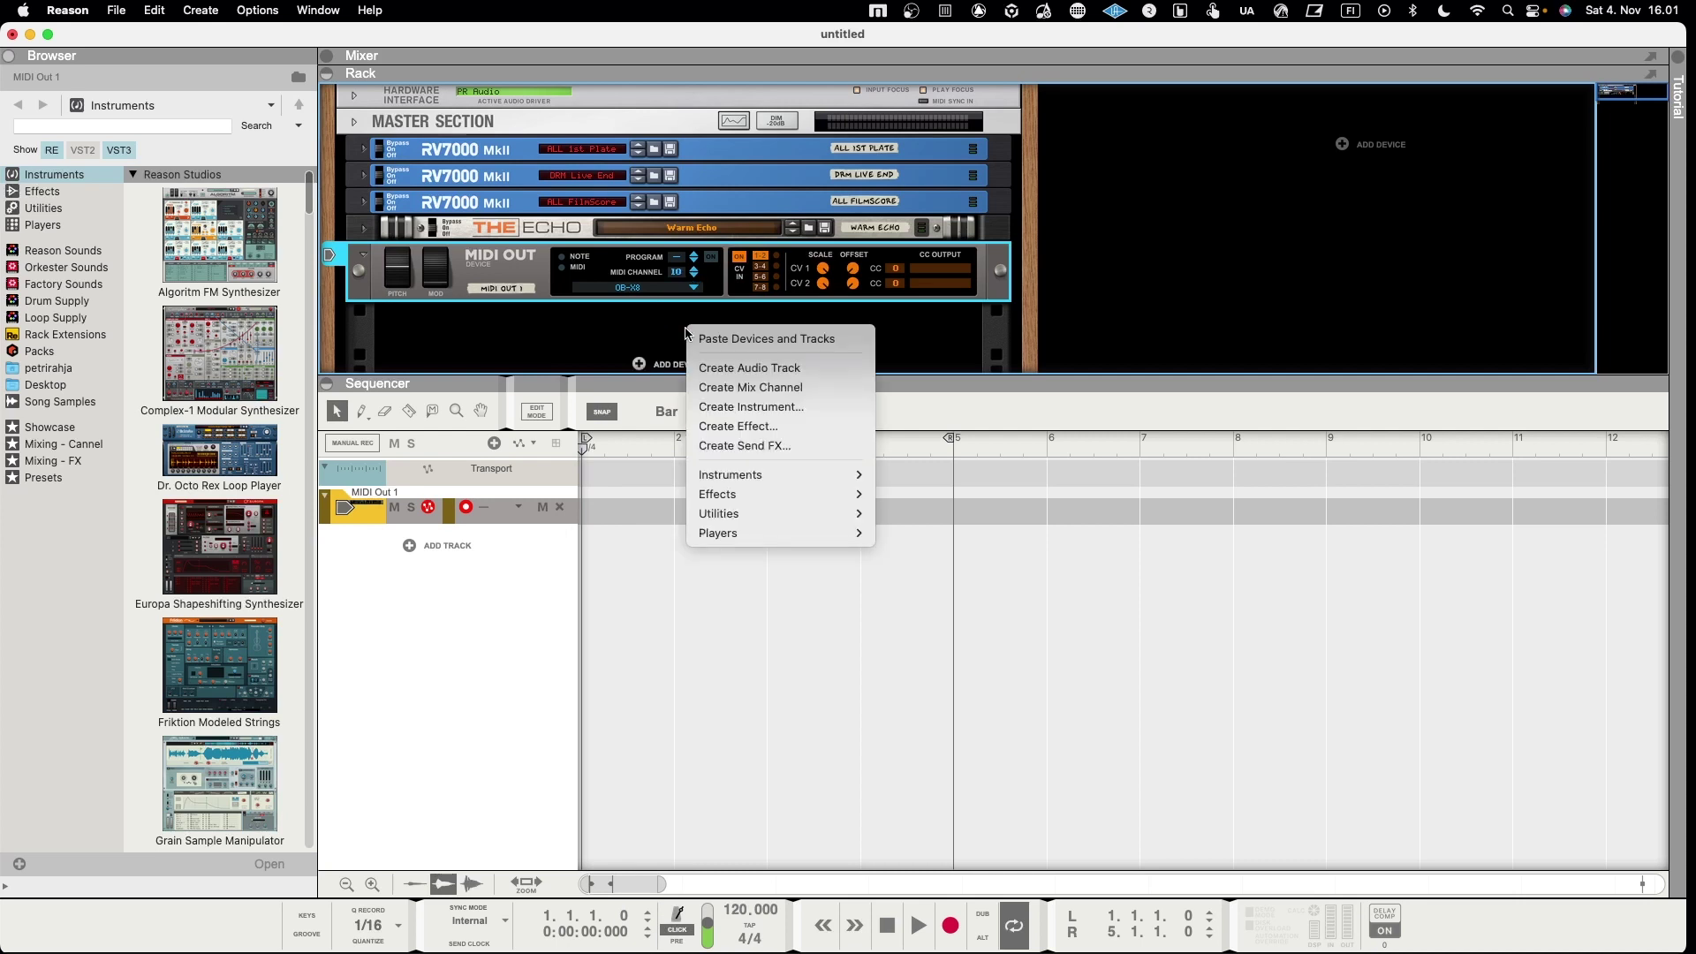
click(634, 342)
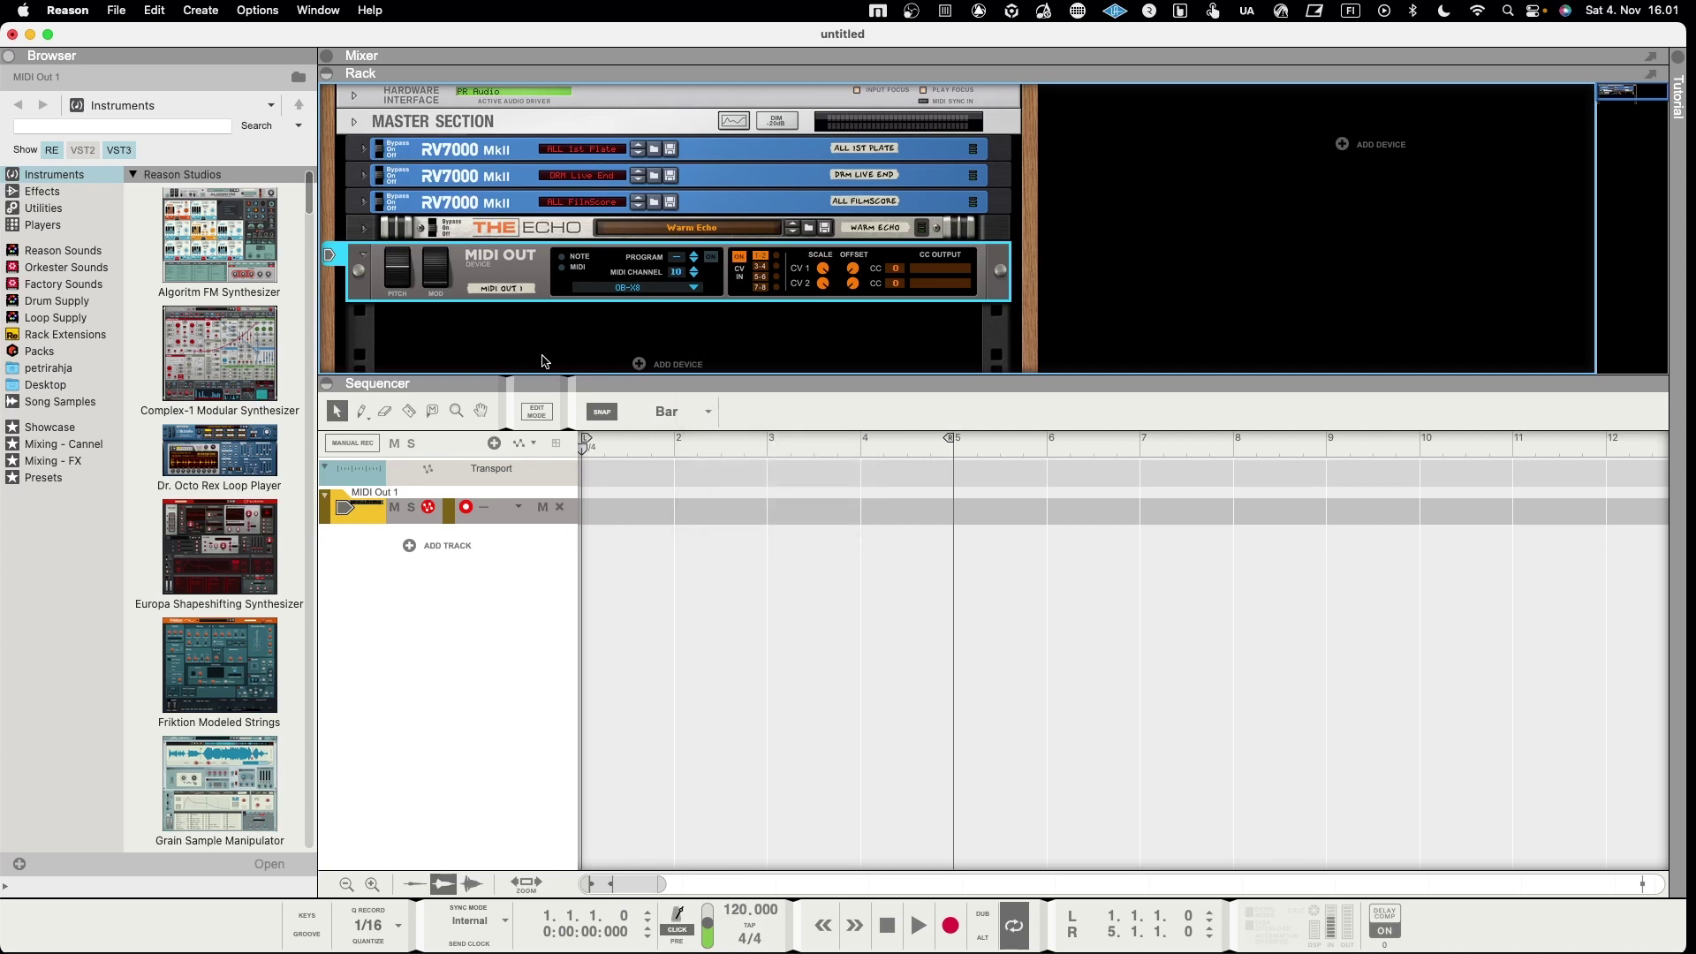
right_click(639, 361)
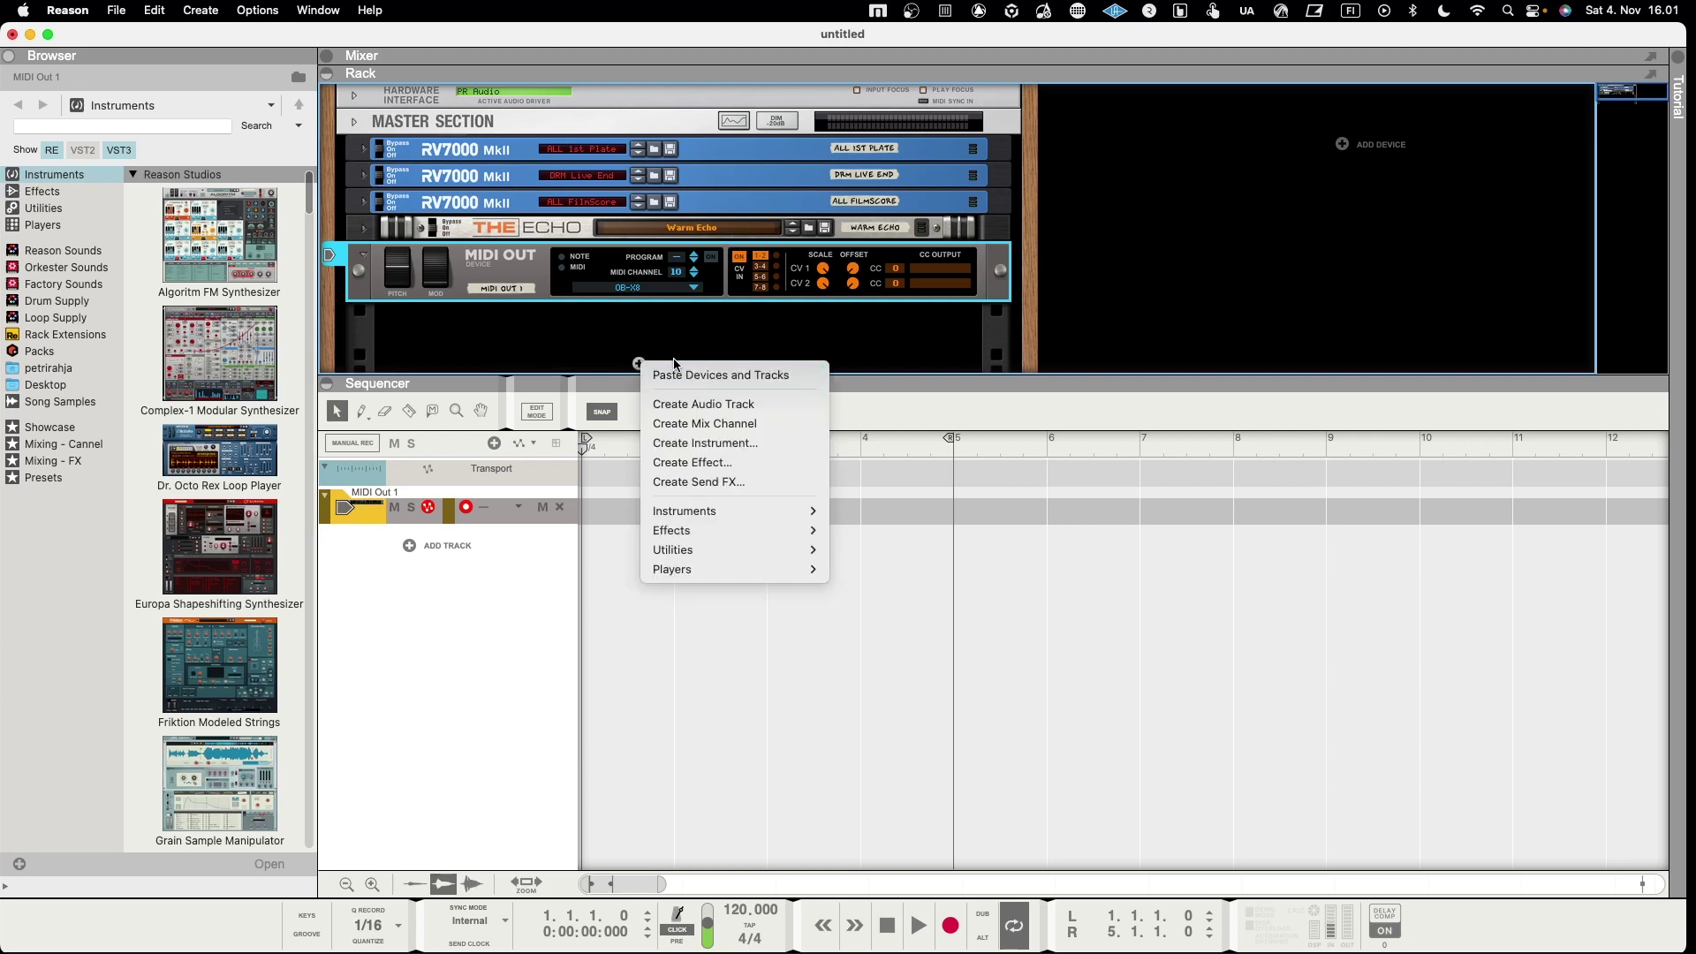
click(721, 405)
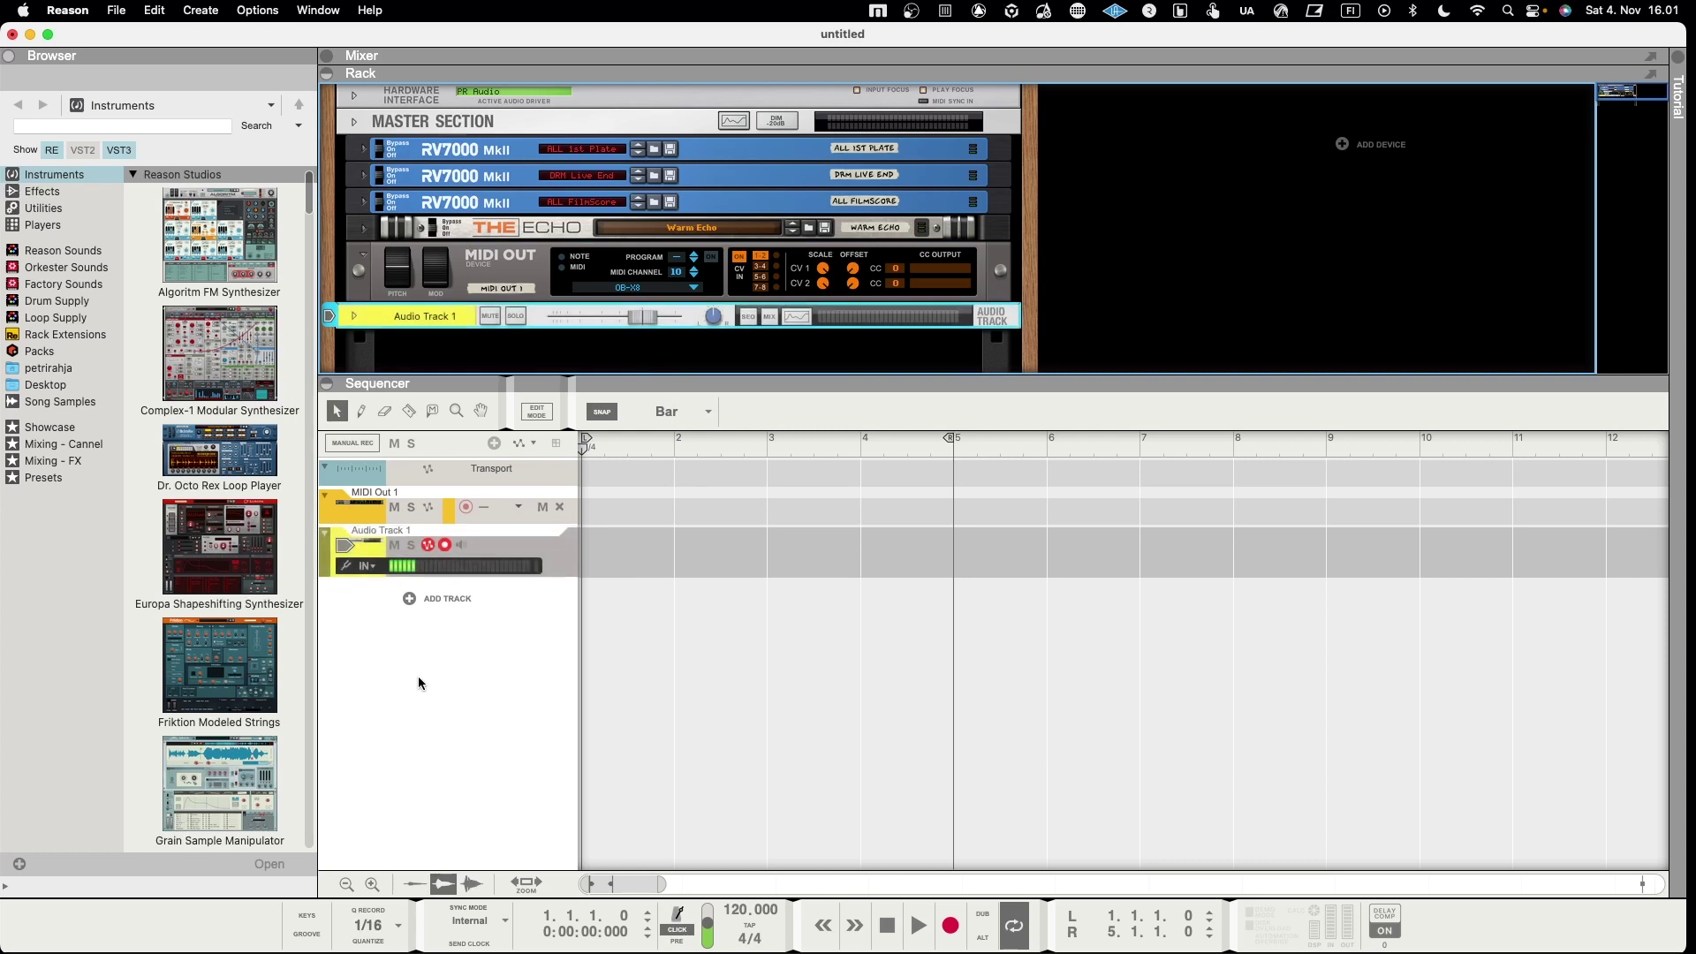
Switch the new audio track to stereo input and set its audio input to PR Audio Input 25 + Input 26.
click(365, 565)
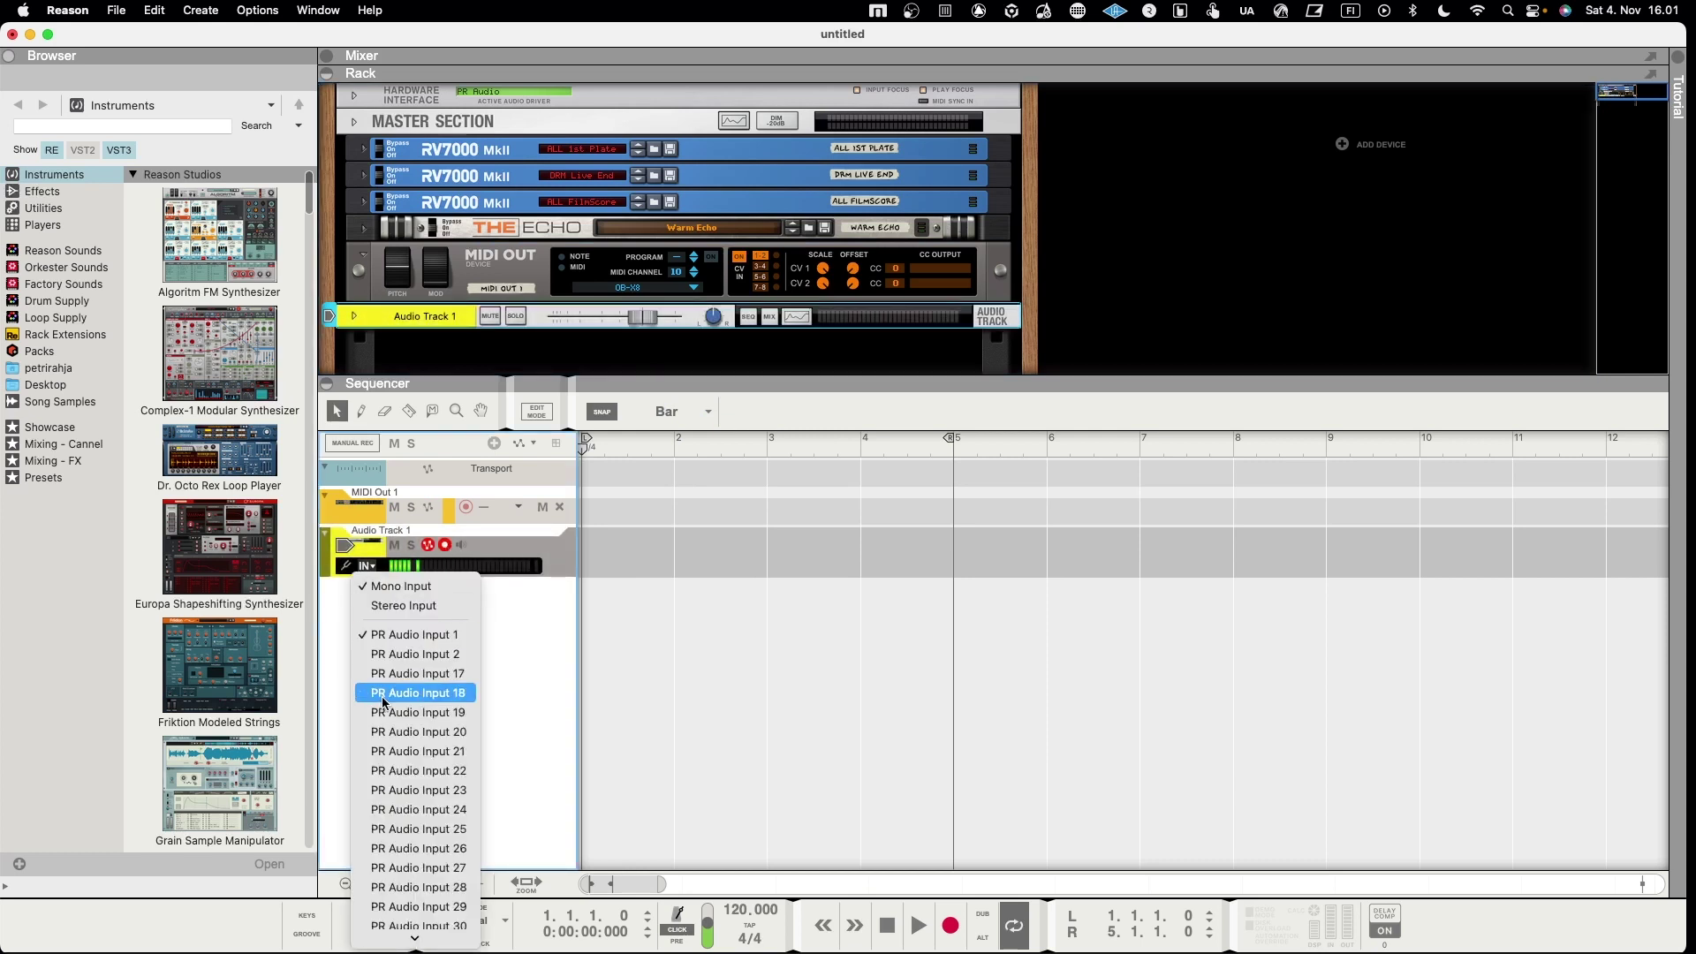
click(380, 628)
click(366, 566)
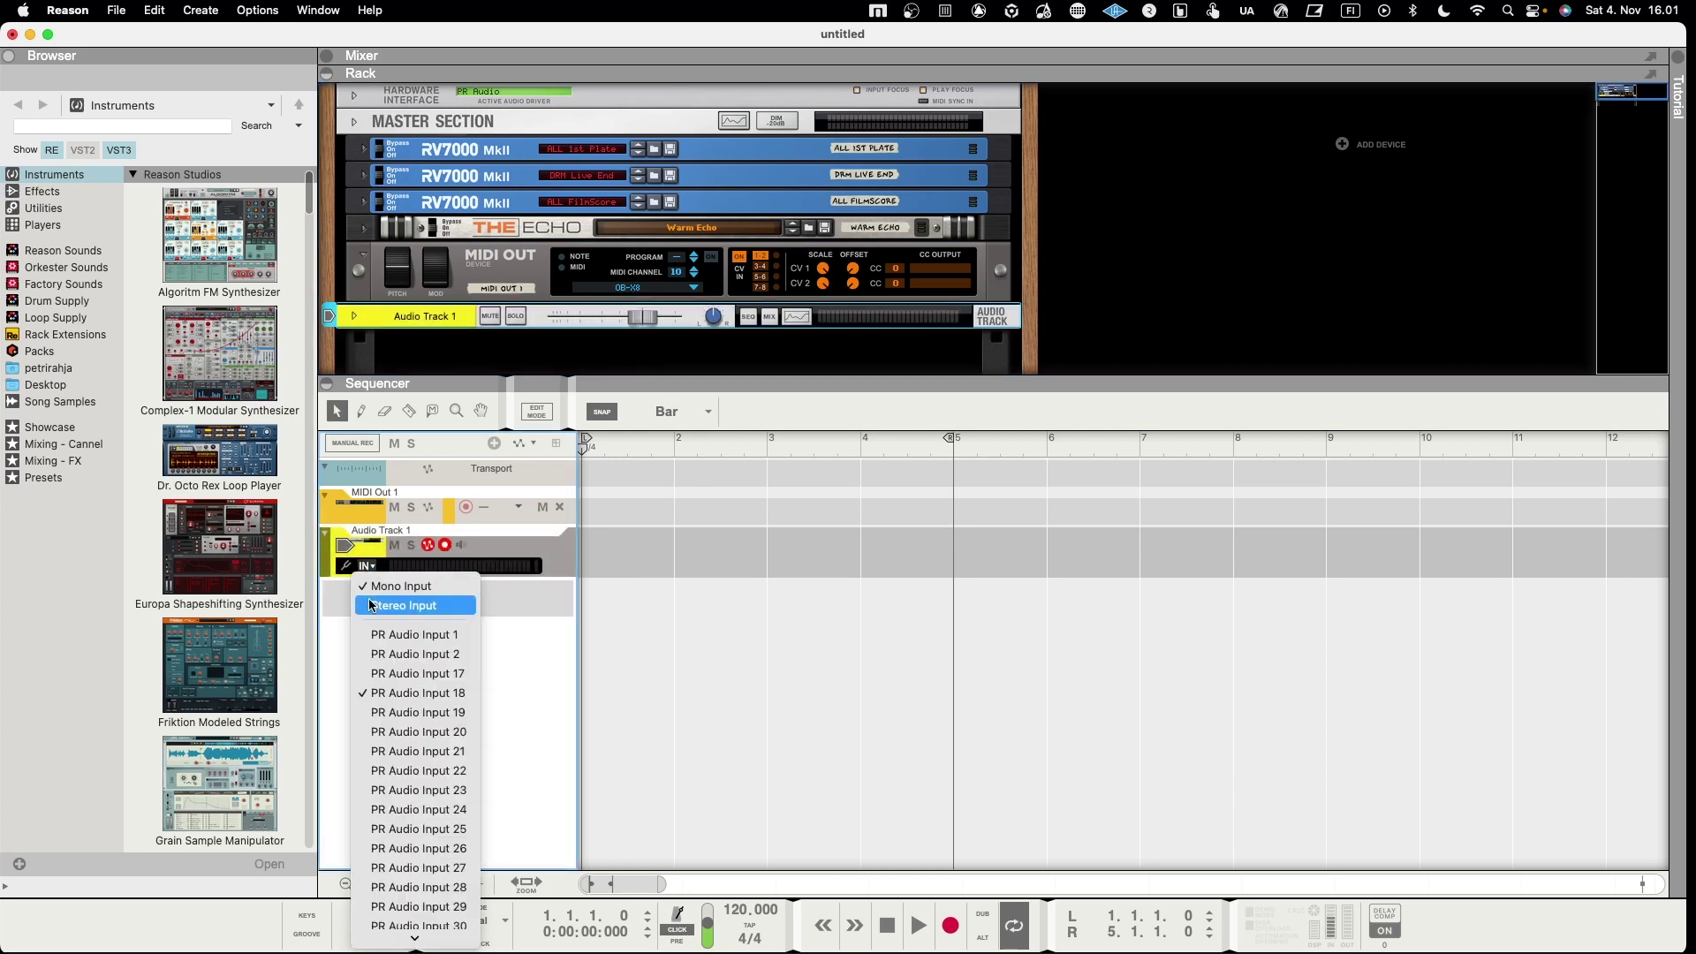
click(372, 606)
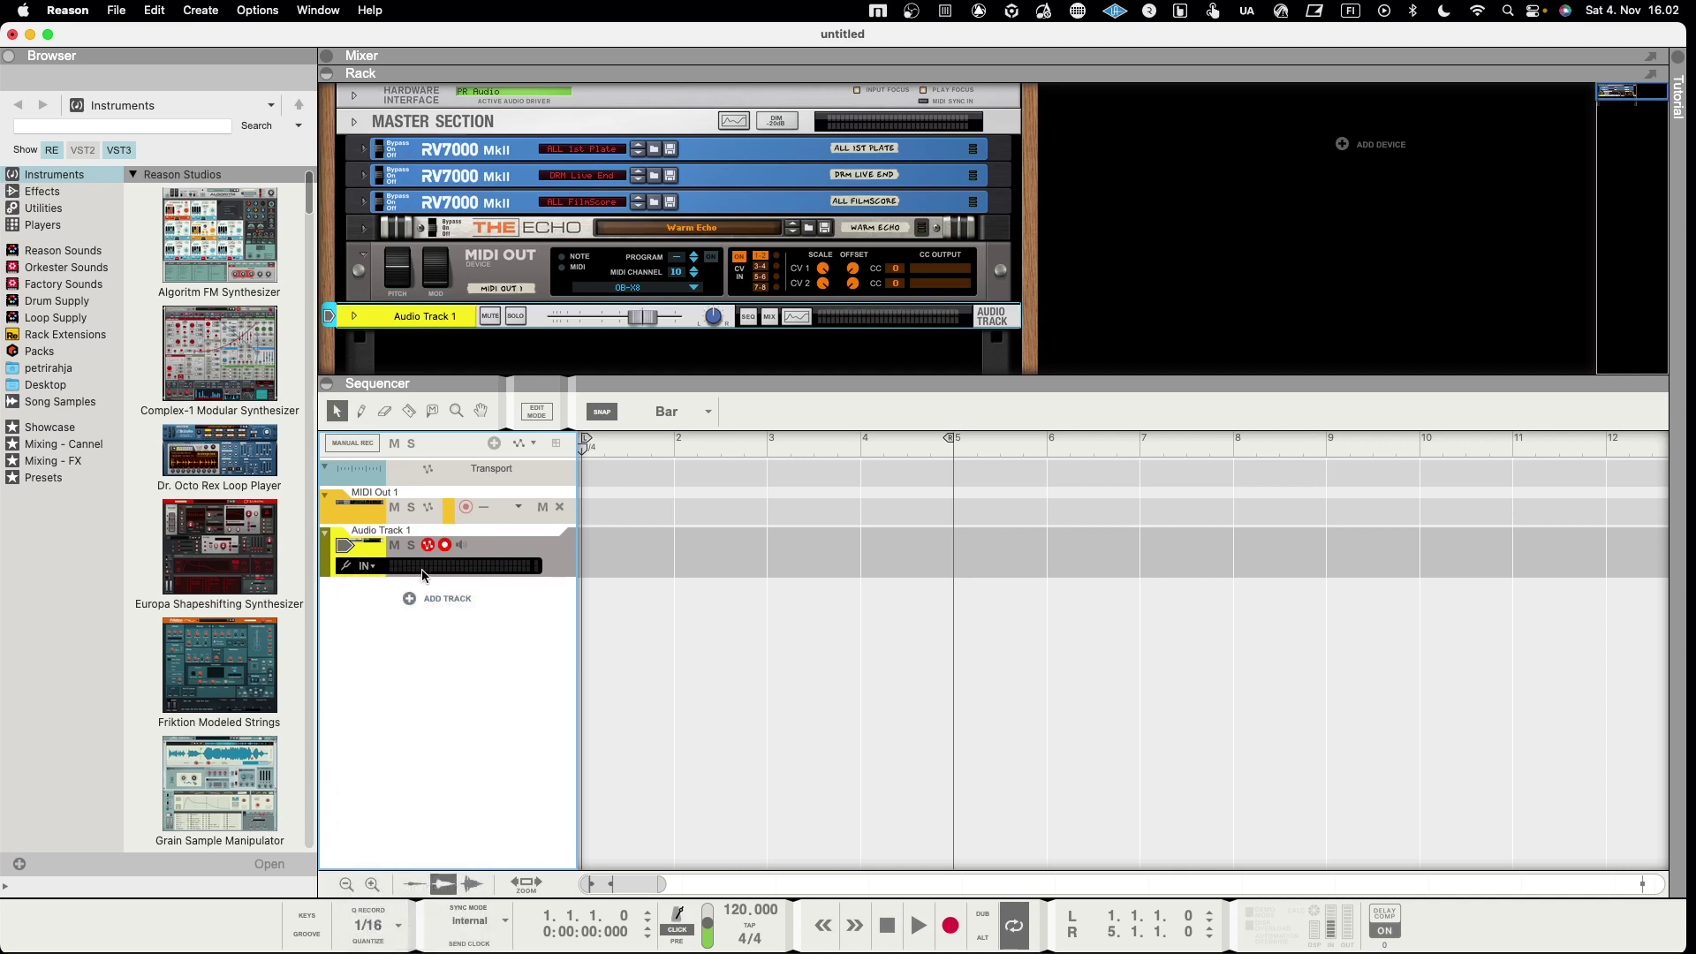
click(354, 316)
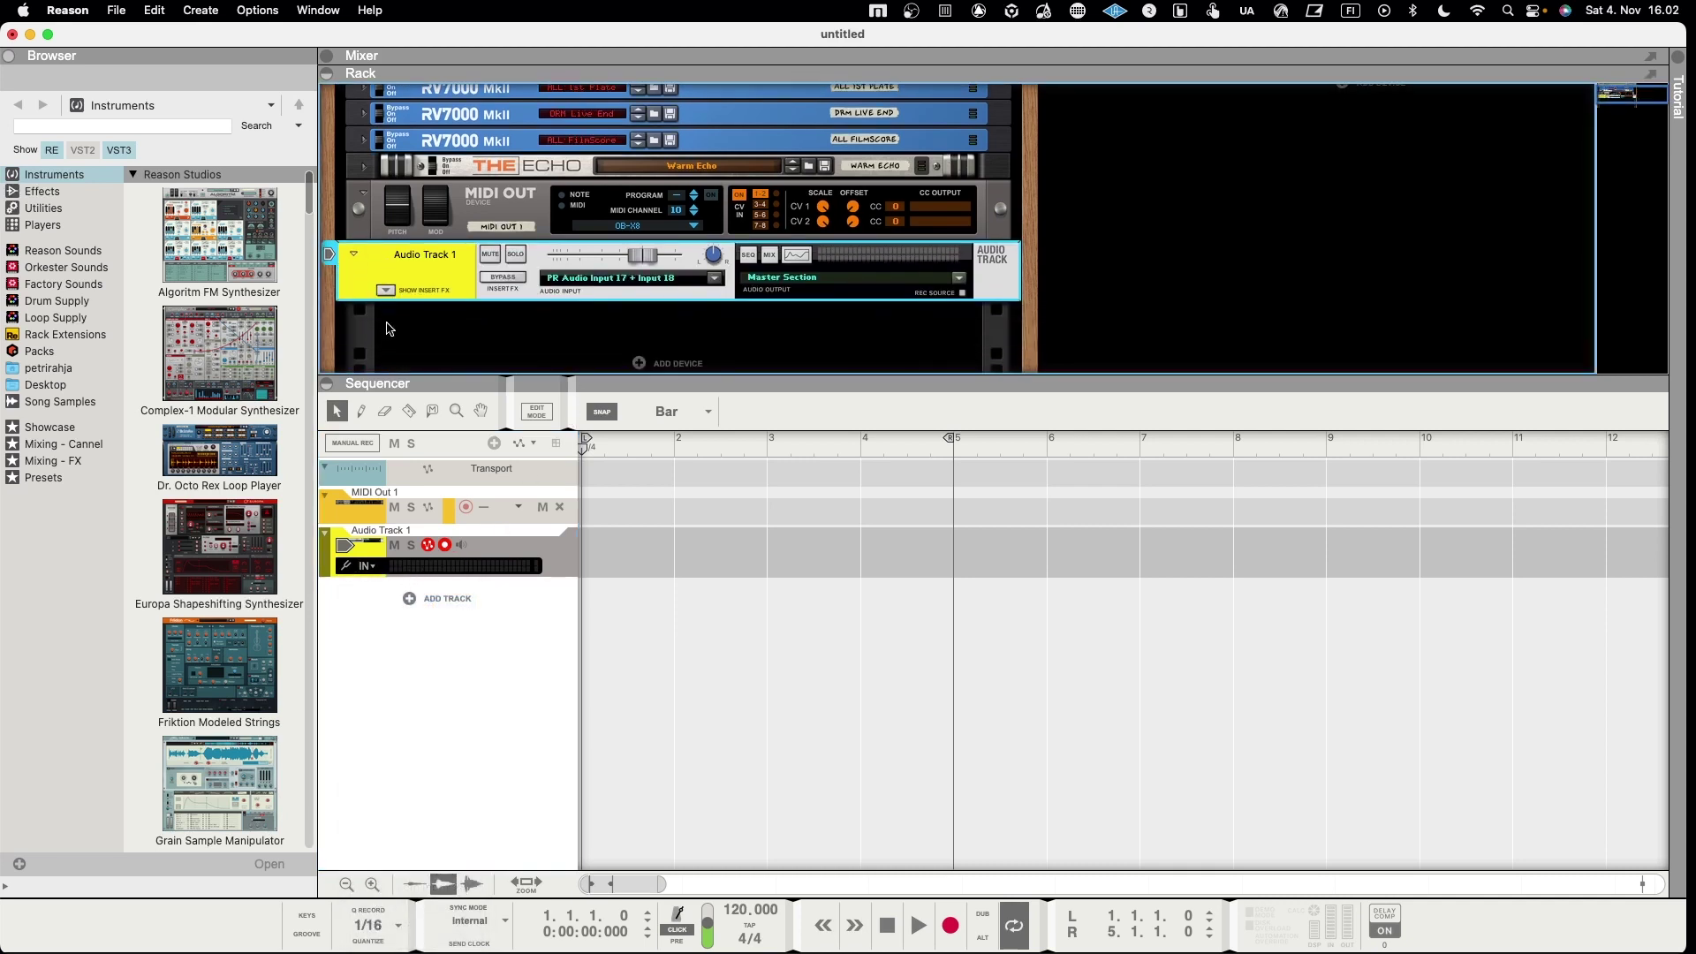
click(613, 281)
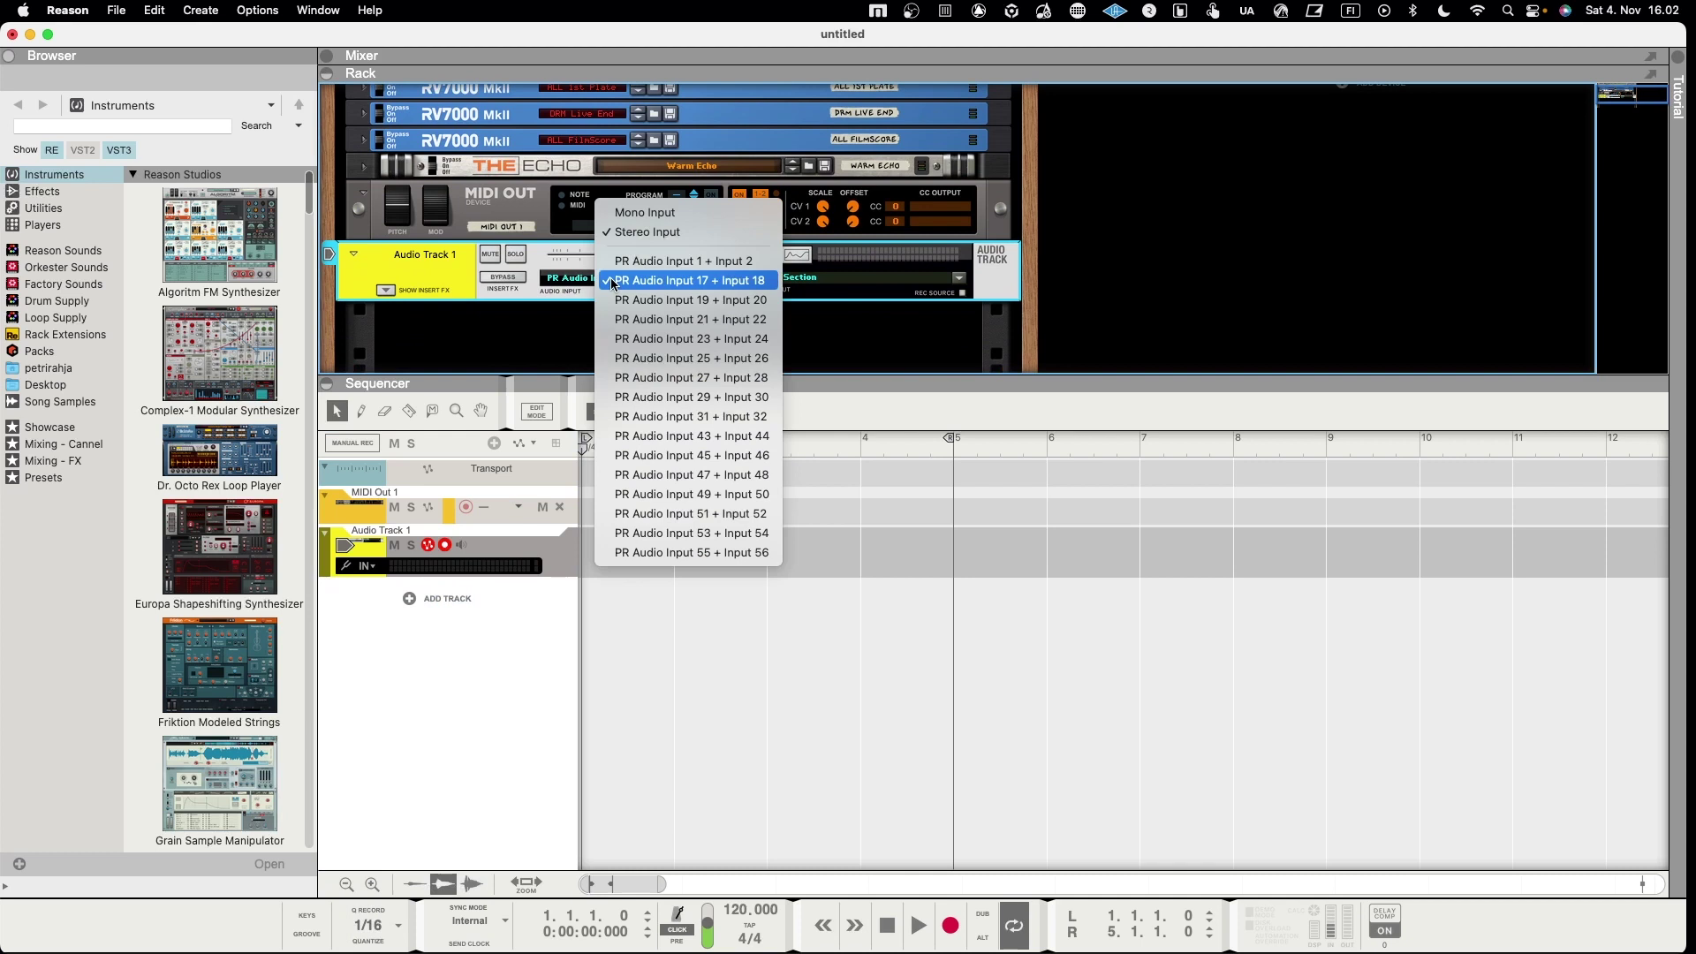
click(697, 359)
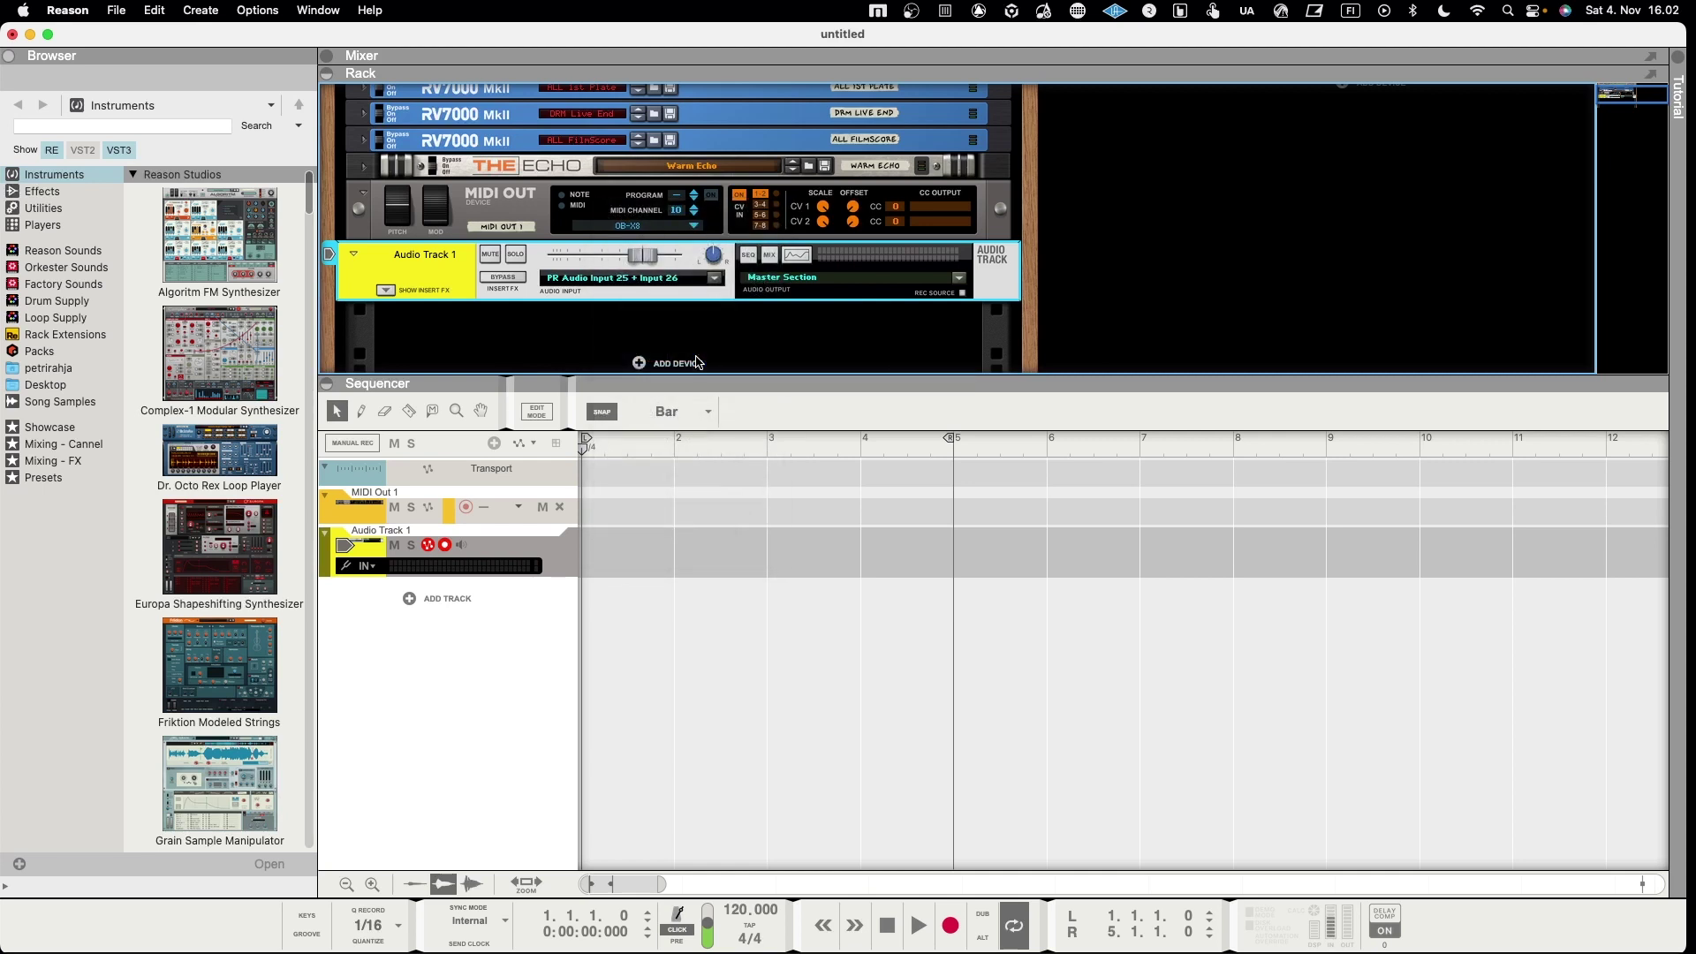
Enable input monitoring on Audio Track 1 and select the MIDI Out 1 track in the sequencer.
click(460, 548)
click(460, 548)
scroll(575, 341, up, 1)
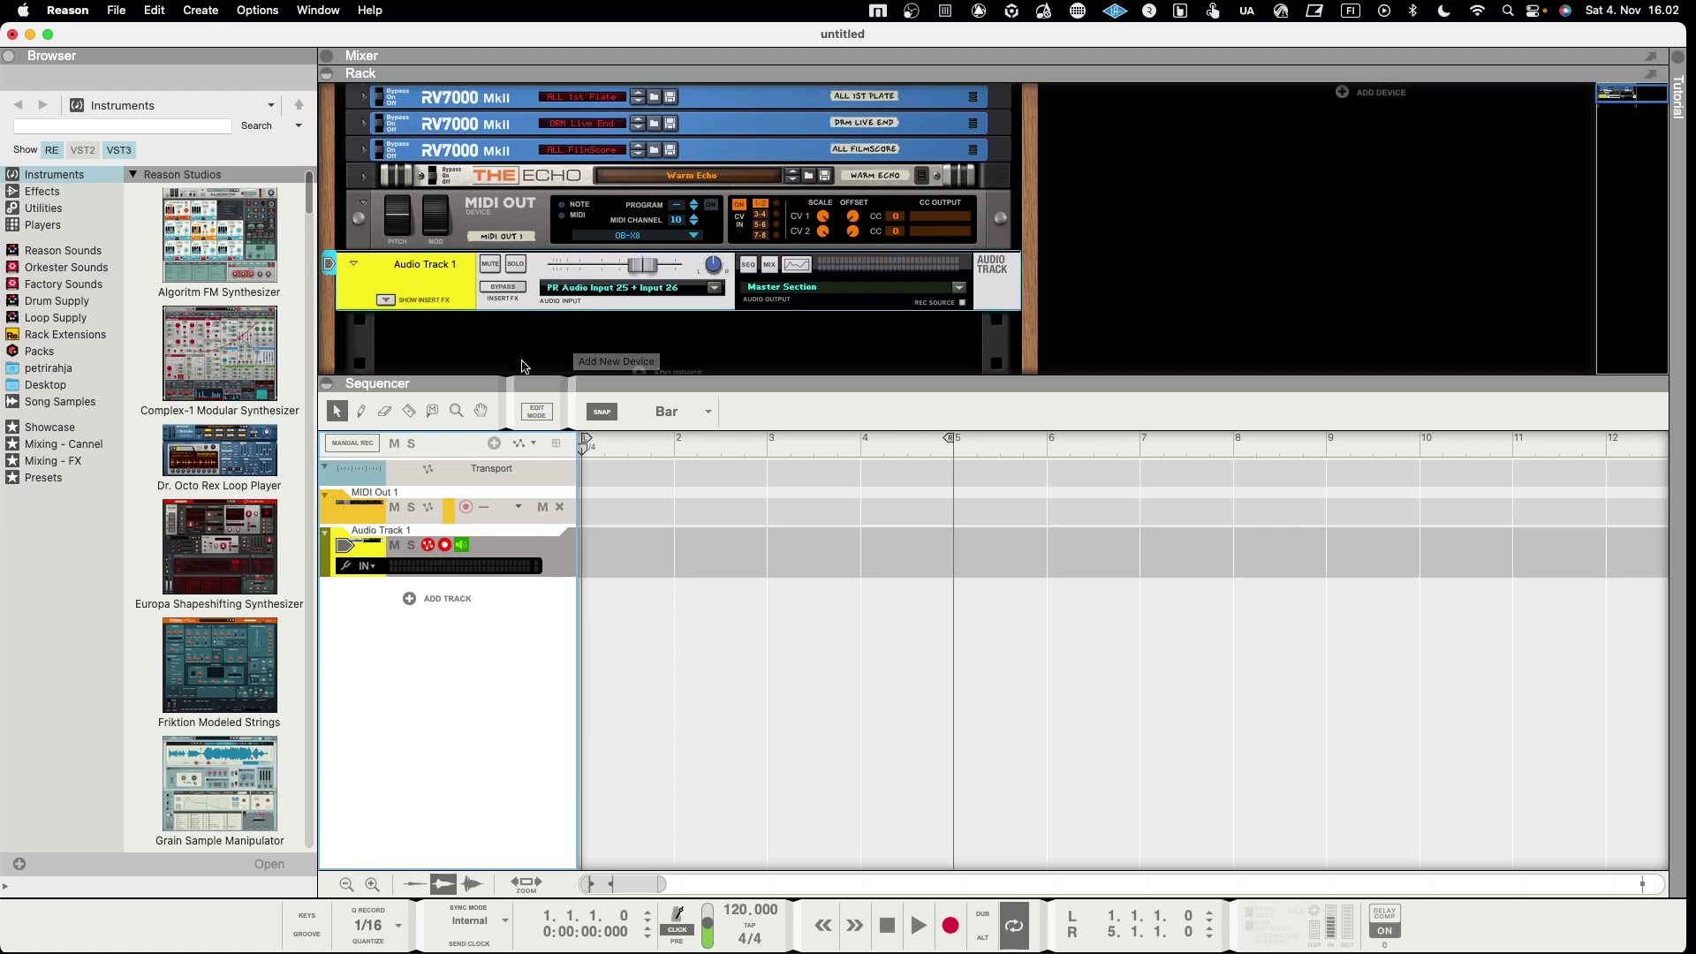
click(345, 519)
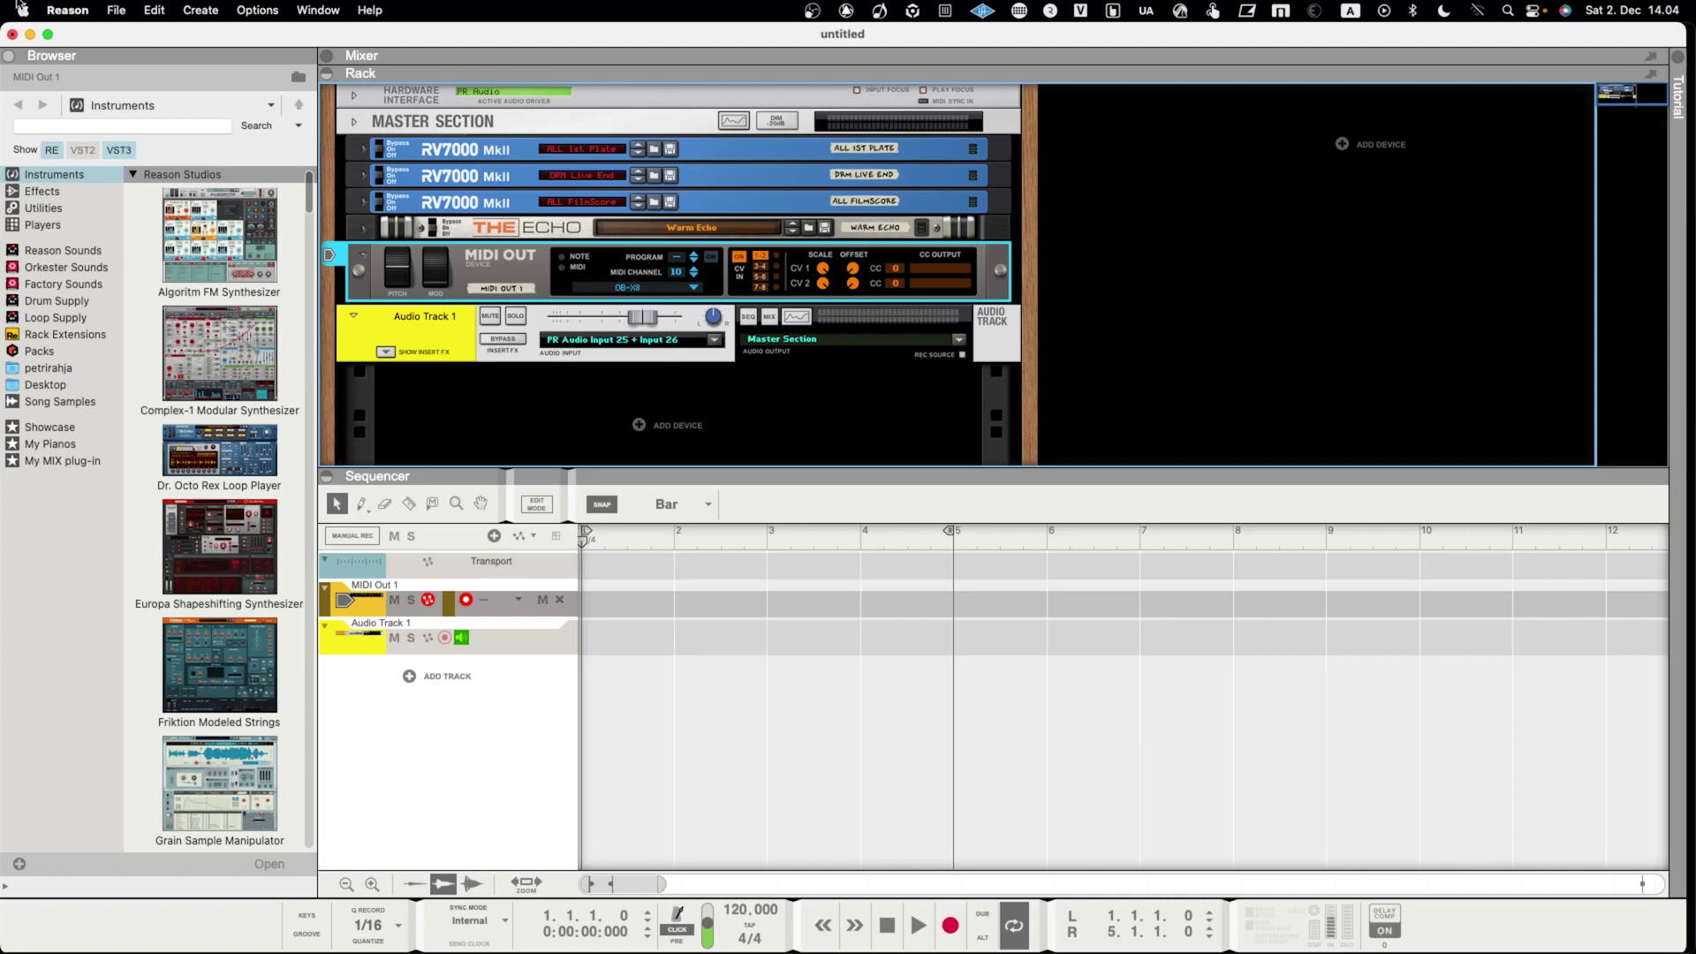
Open the preferences, view the MIDI settings, and return to the Sync settings.
click(71, 12)
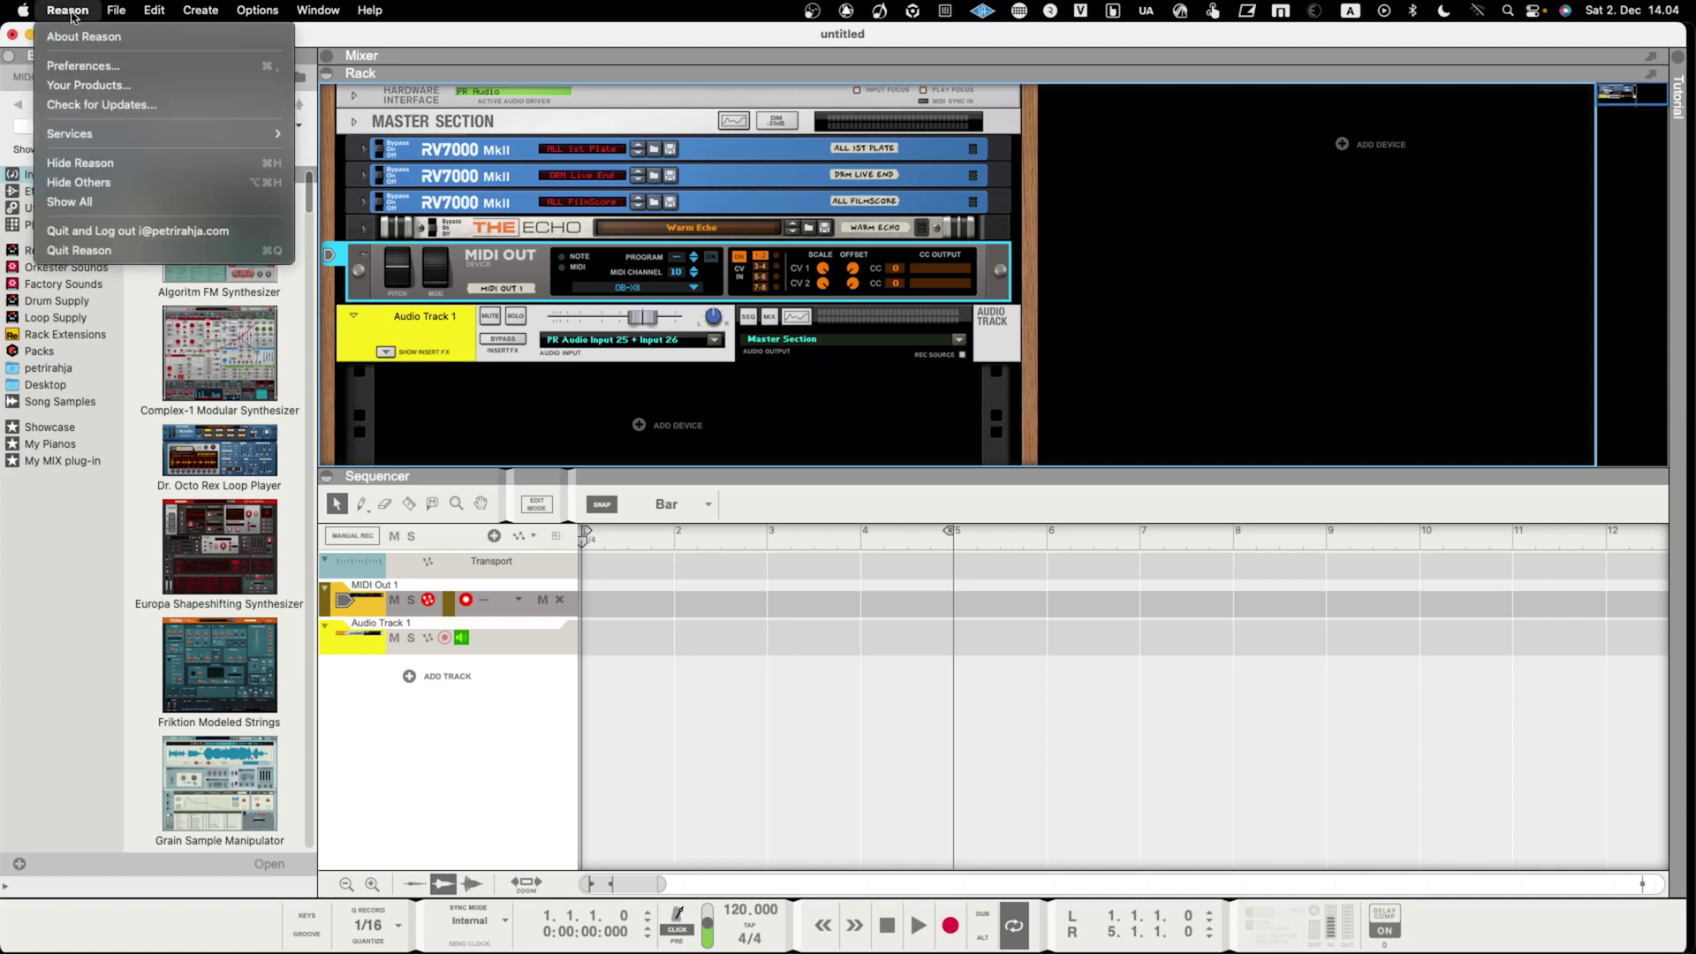
click(92, 70)
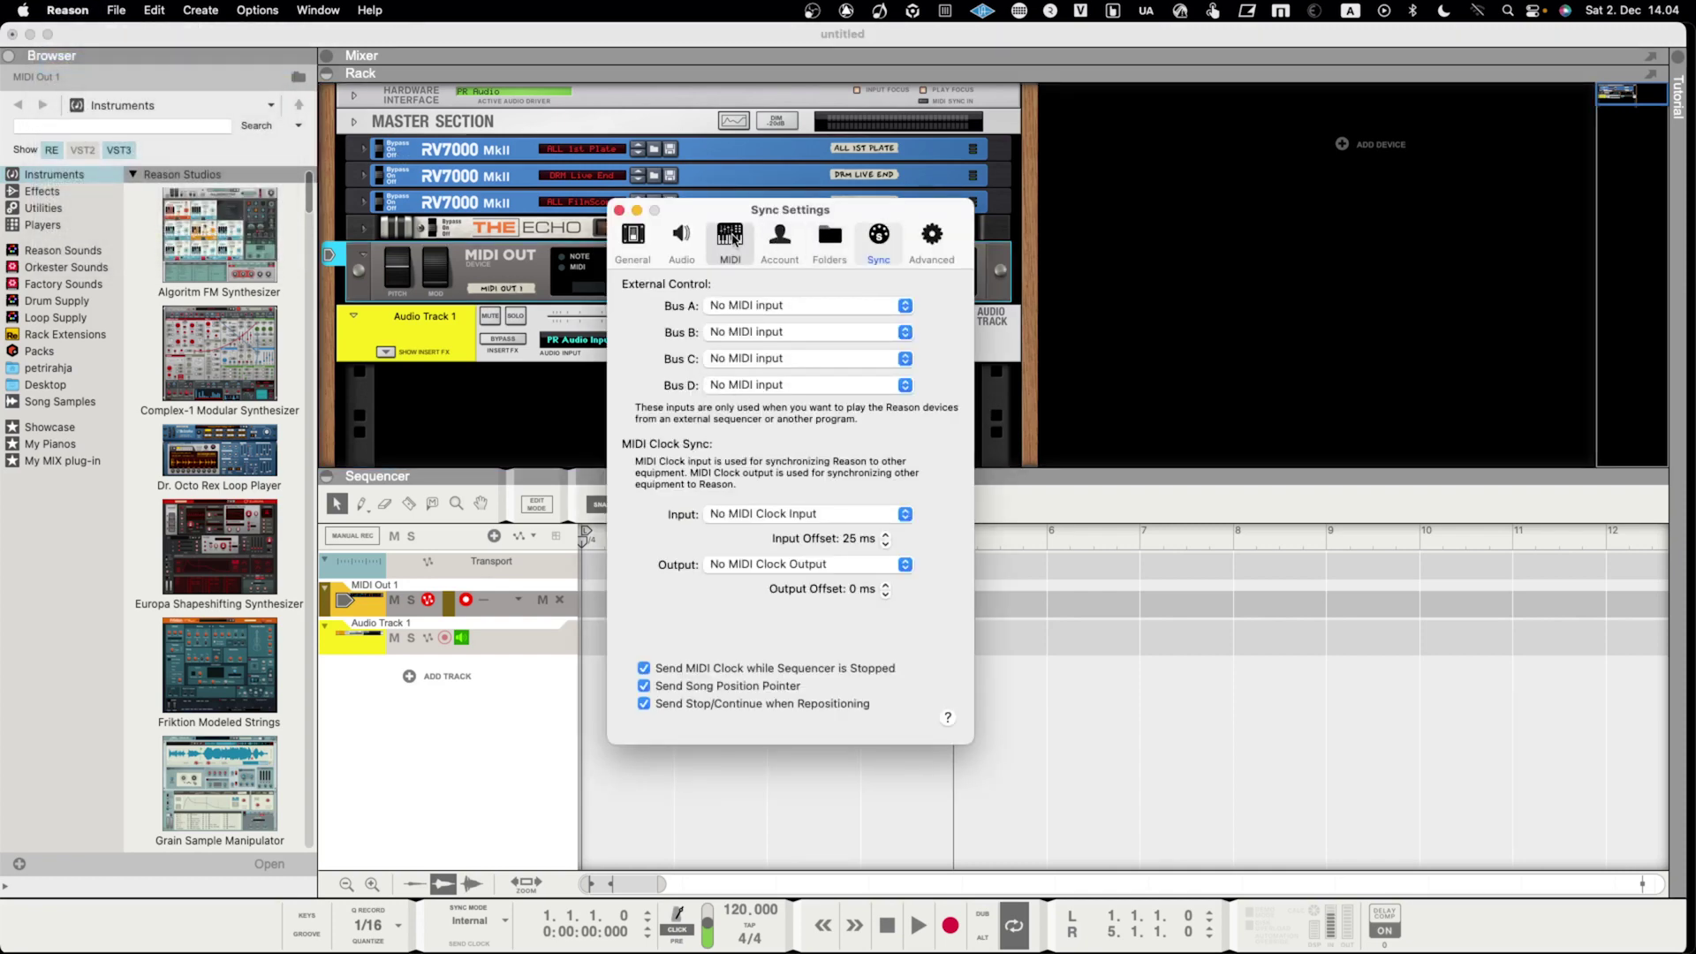
click(730, 237)
click(878, 237)
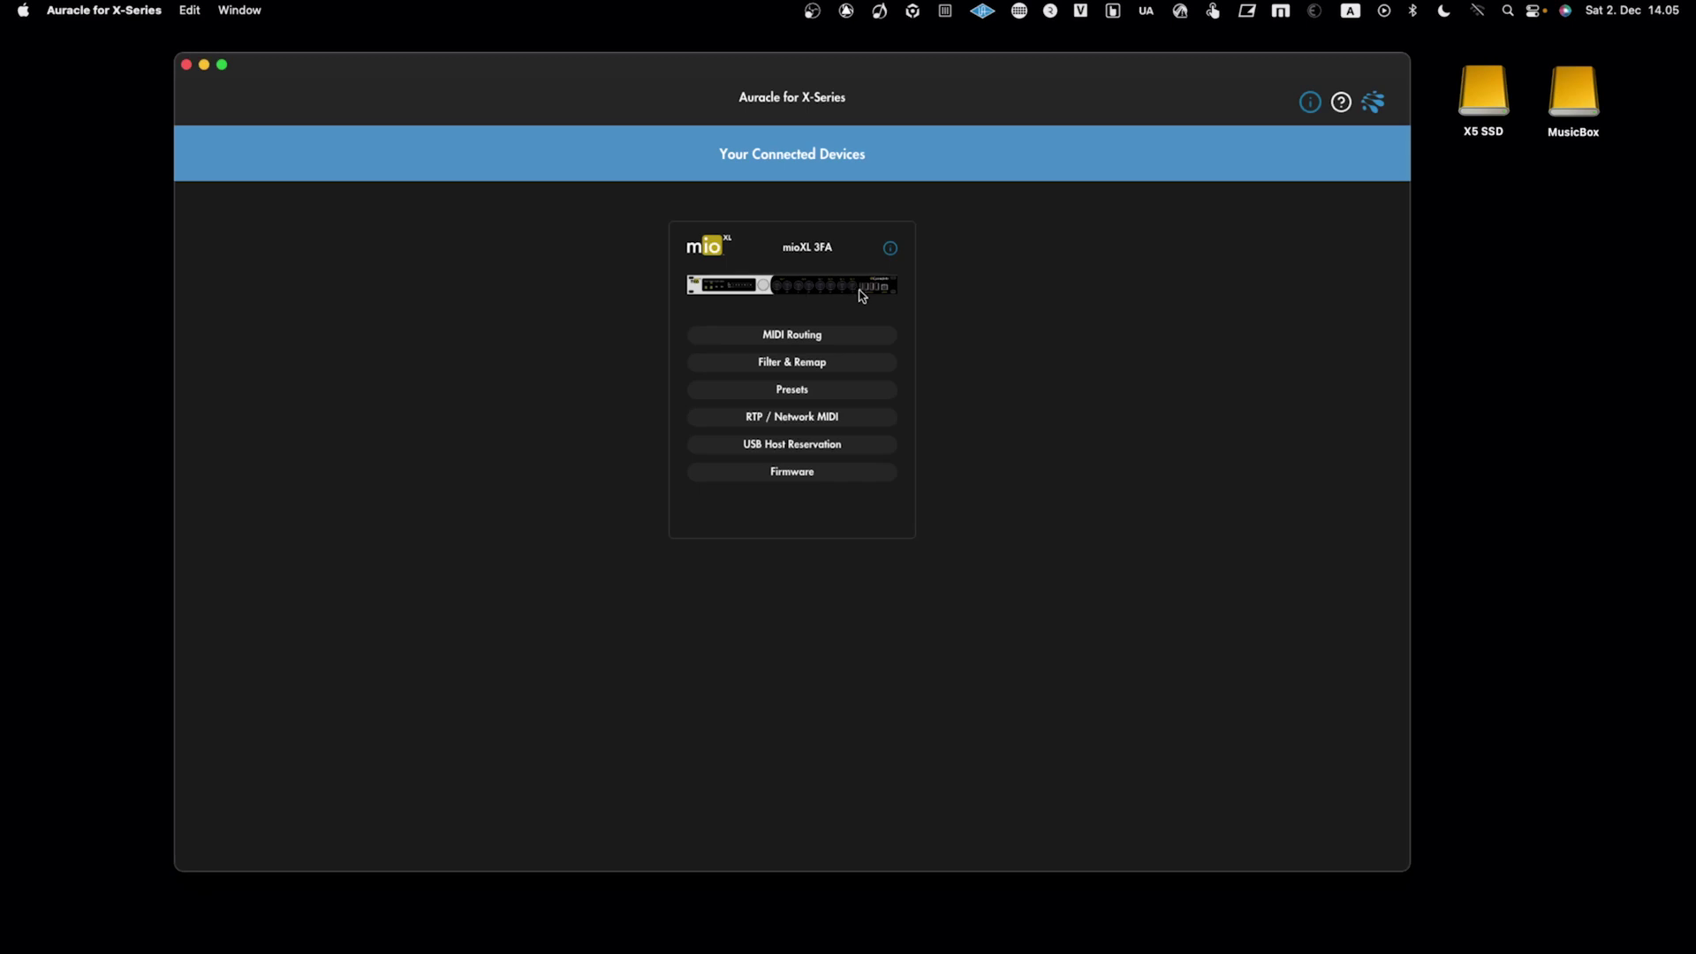
Switch to Auracle for X-Series and examine which outputs the mioXL's MIDI CLCK SYNC input is routed to in MIDI Routing.
click(830, 335)
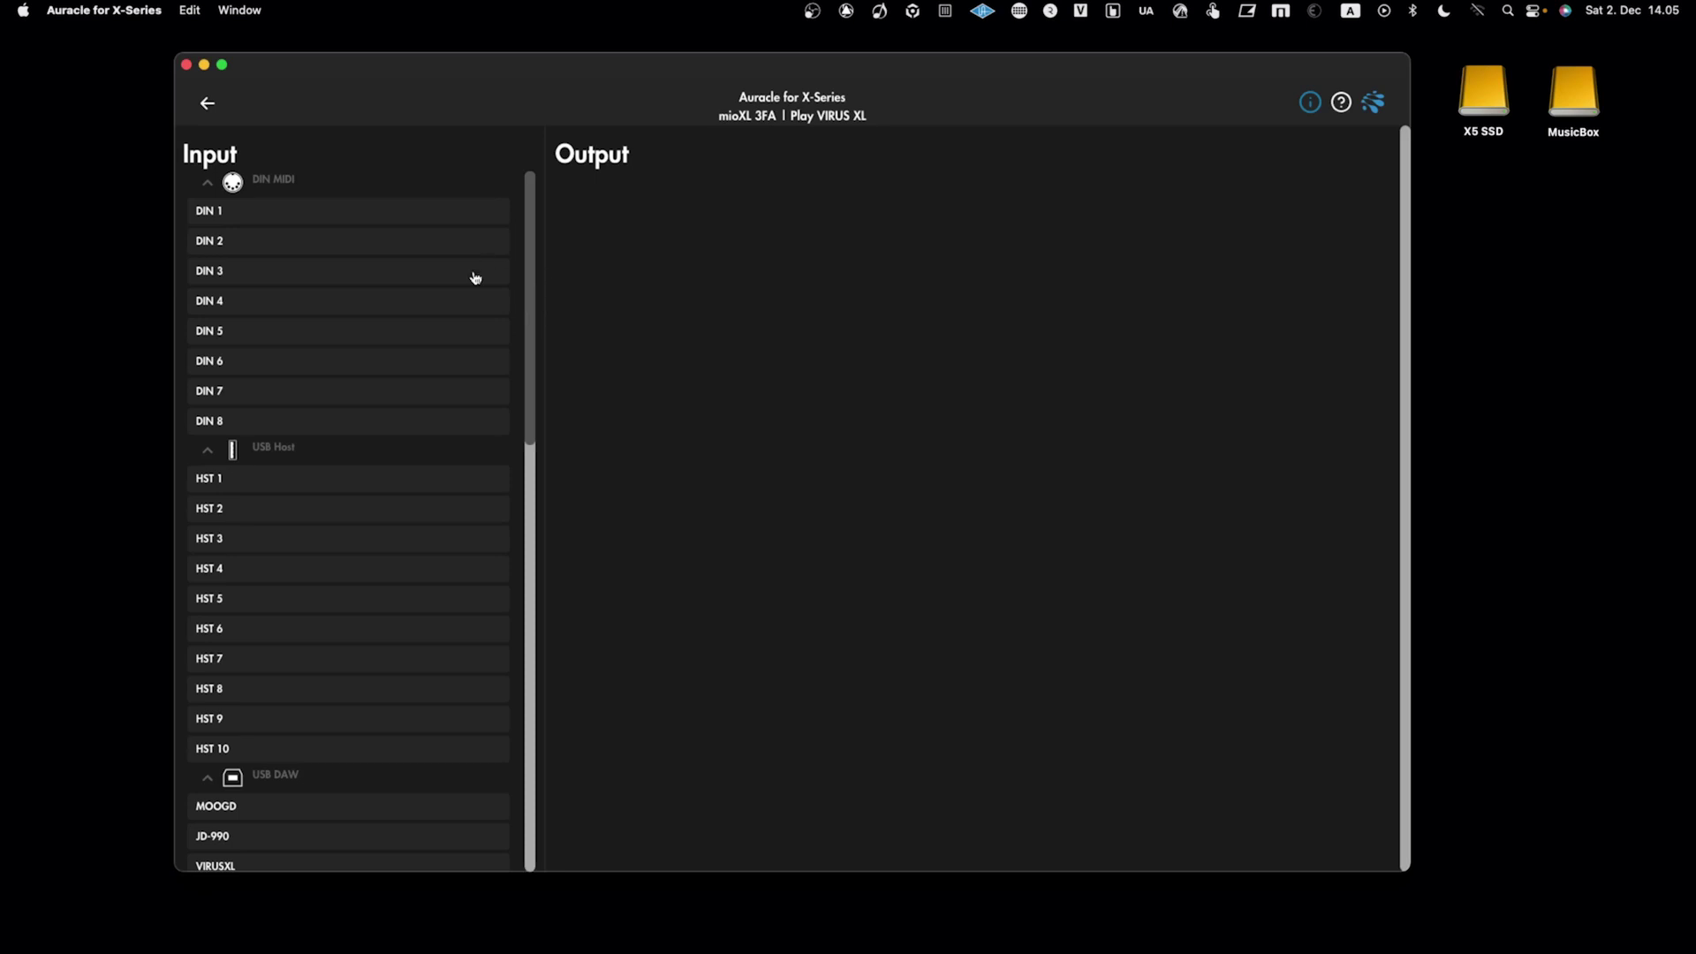
click(207, 103)
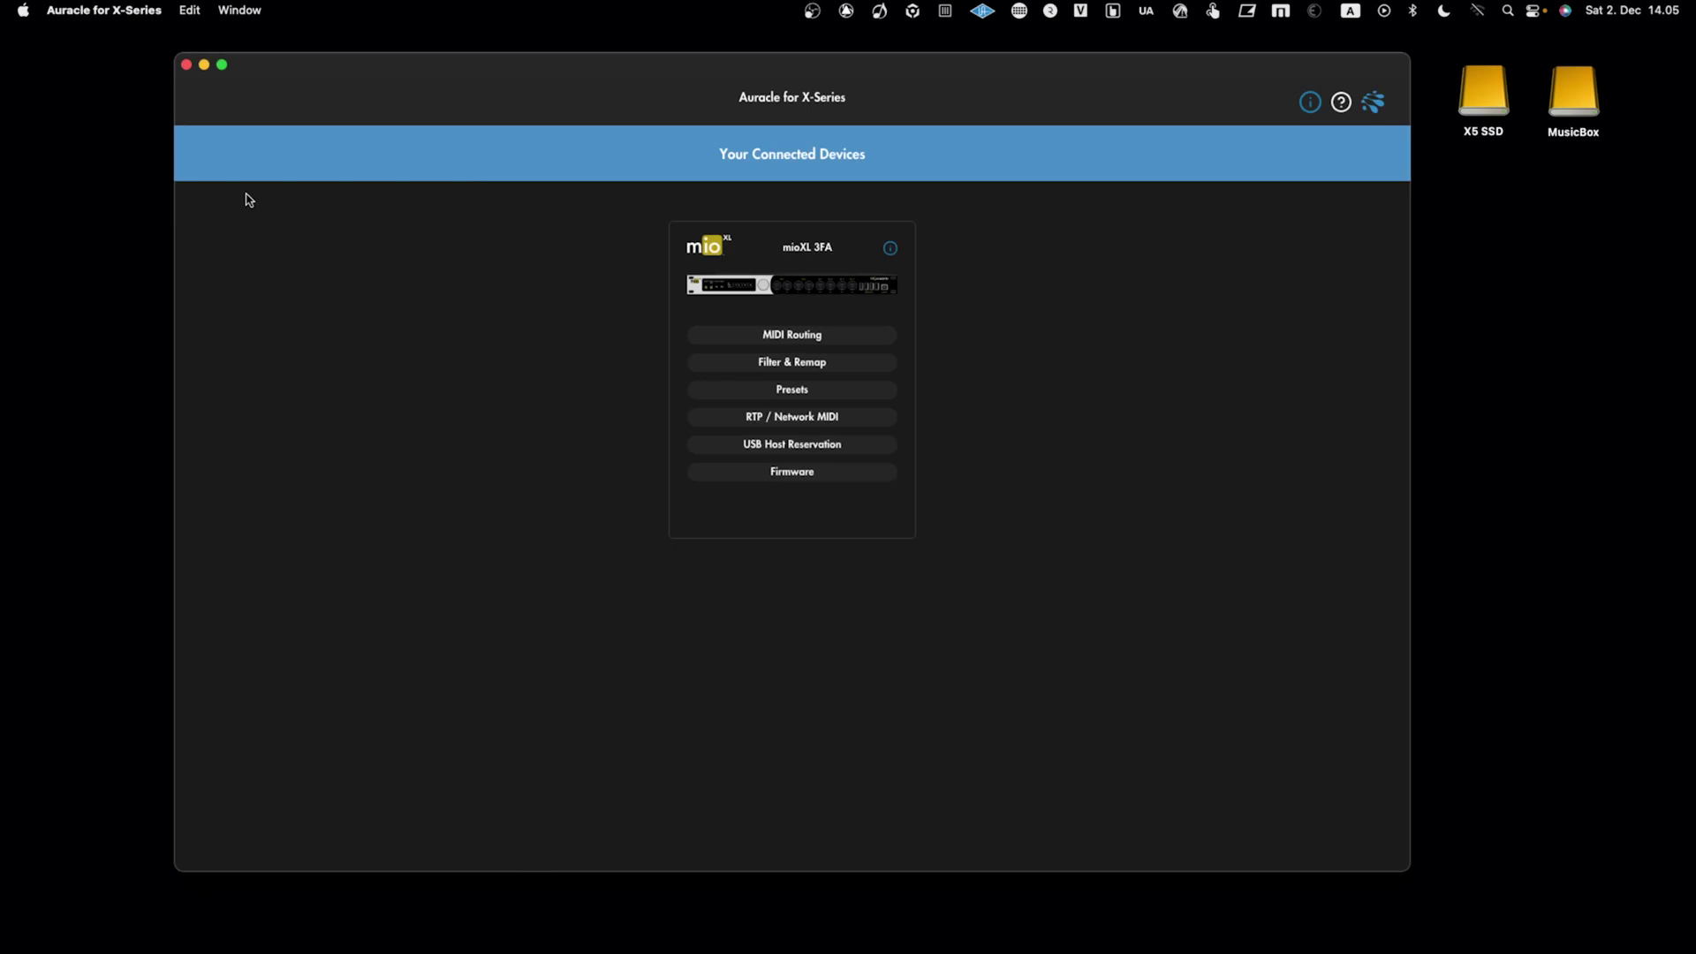
click(750, 336)
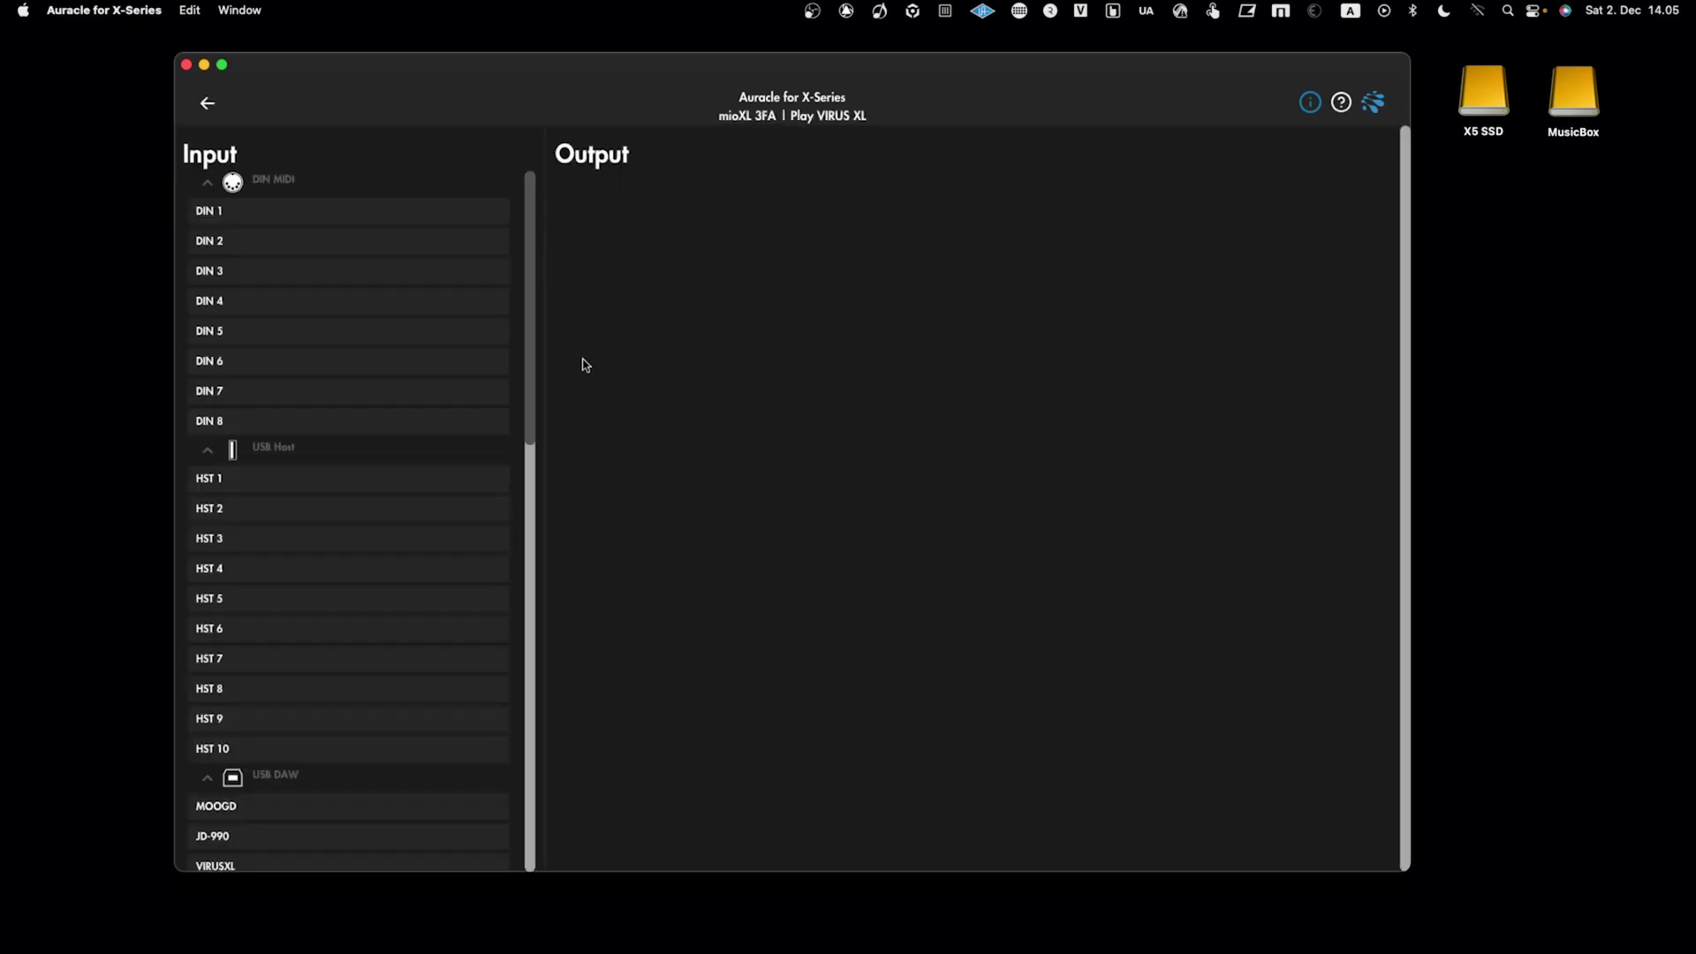
scroll(385, 496, down, 10)
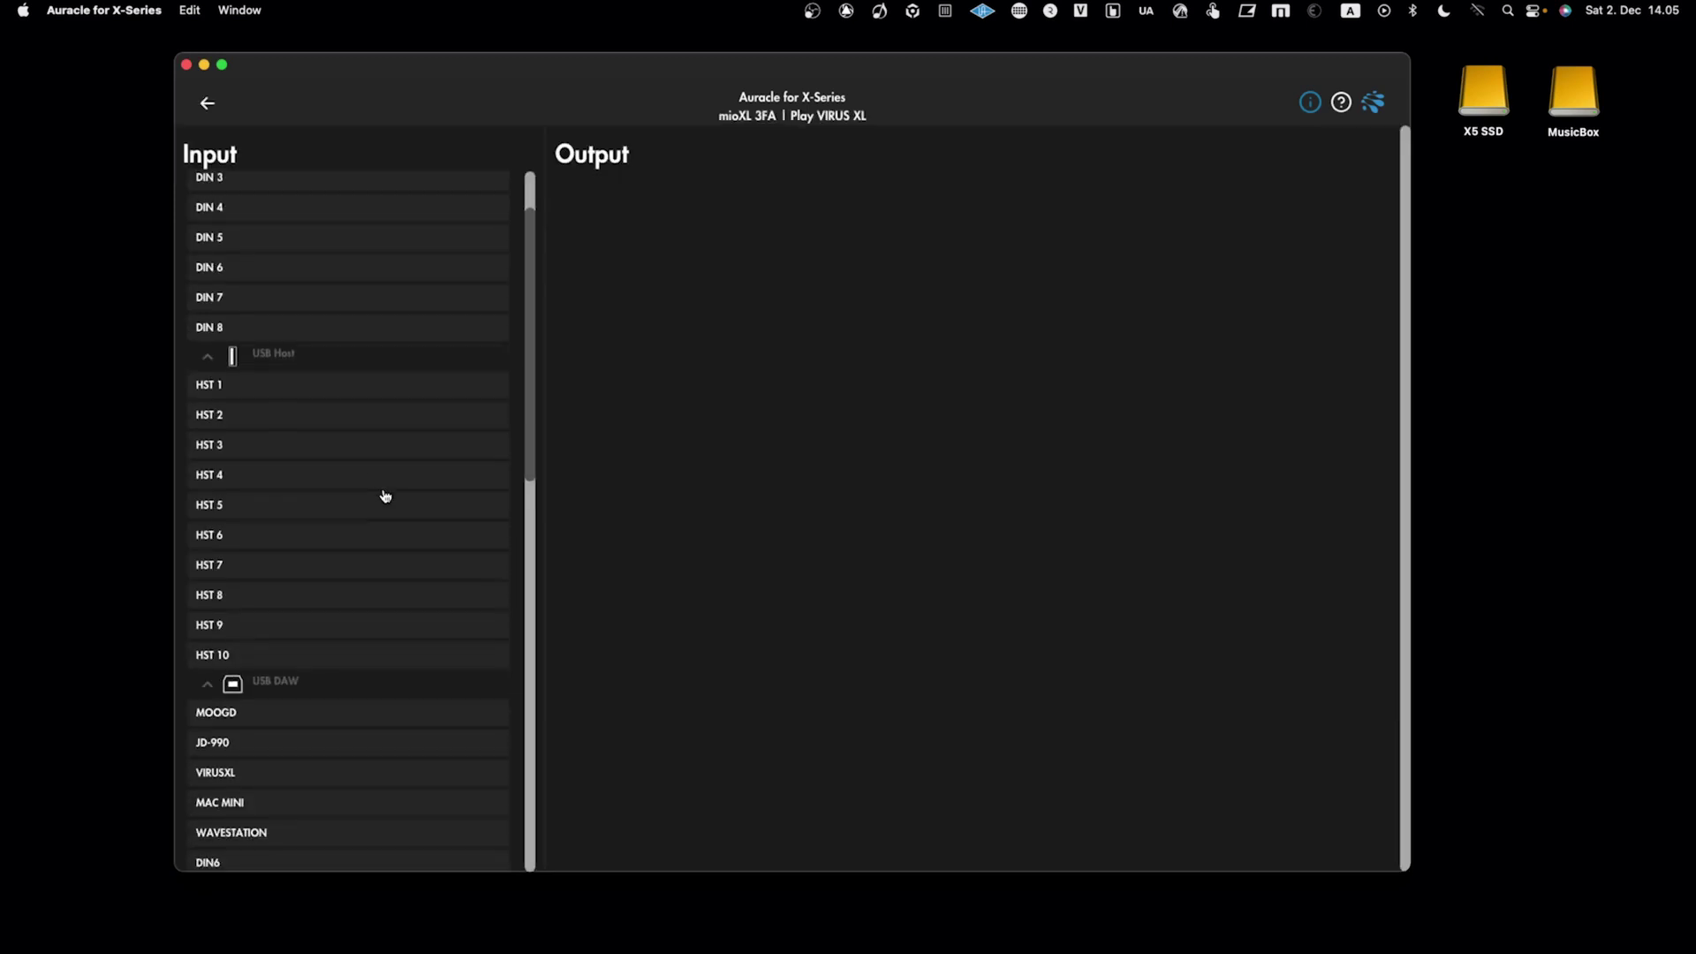
scroll(367, 565, down, 3)
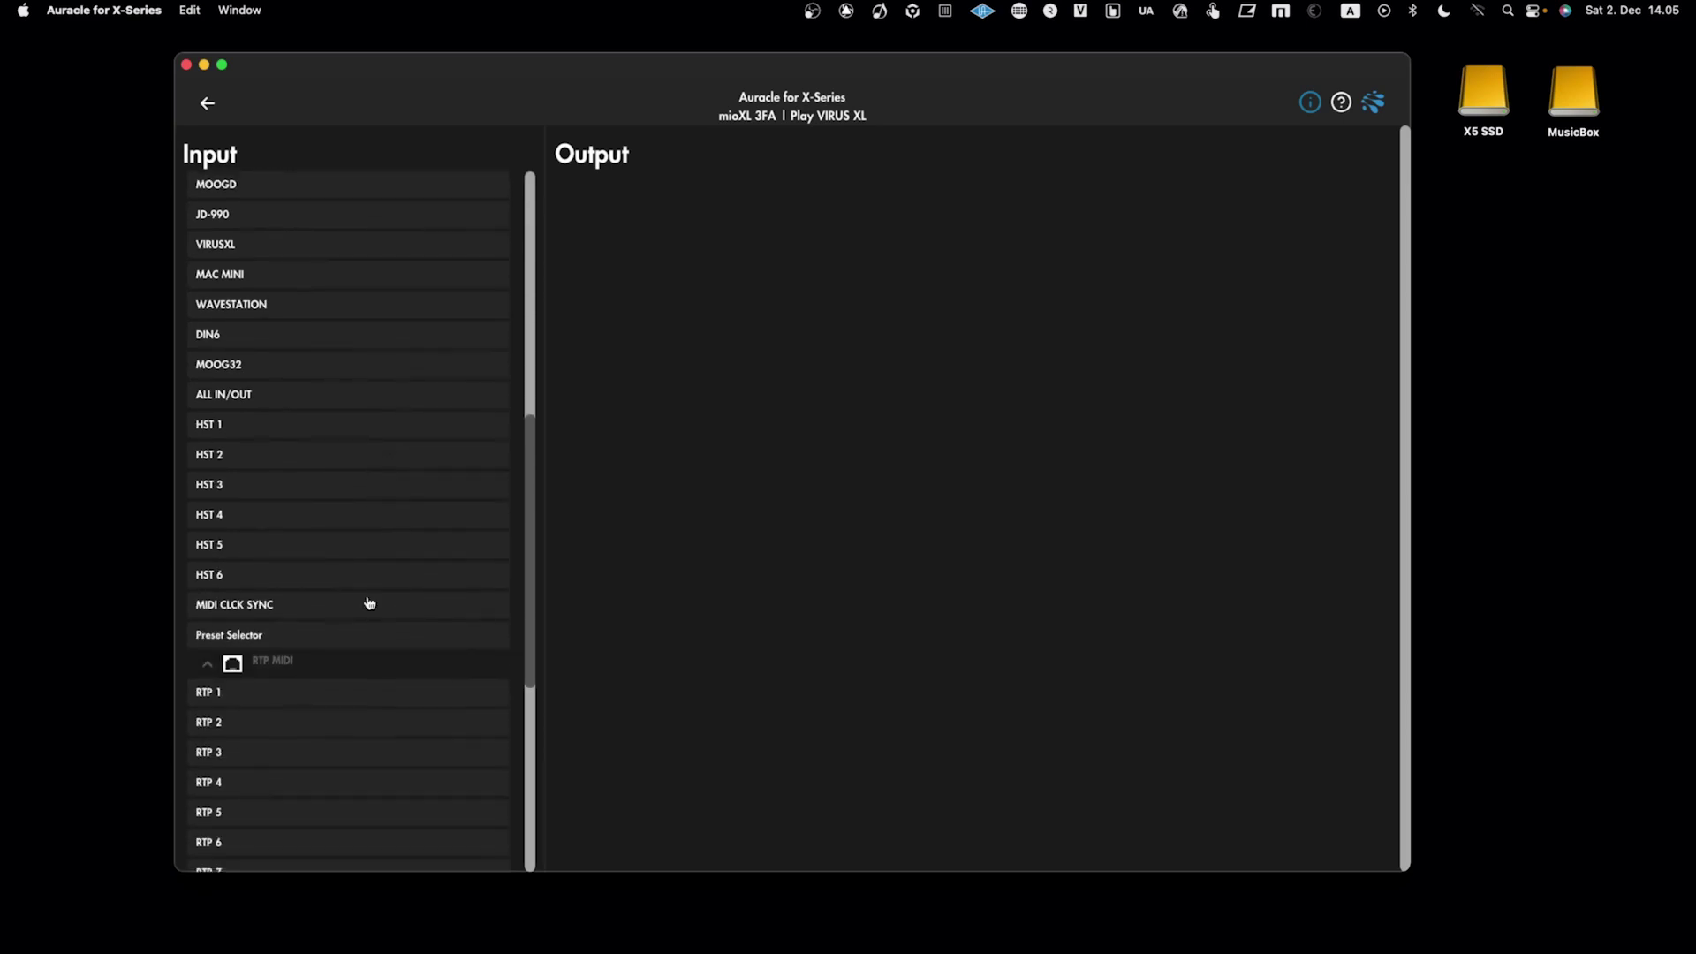
scroll(368, 616, down, 2)
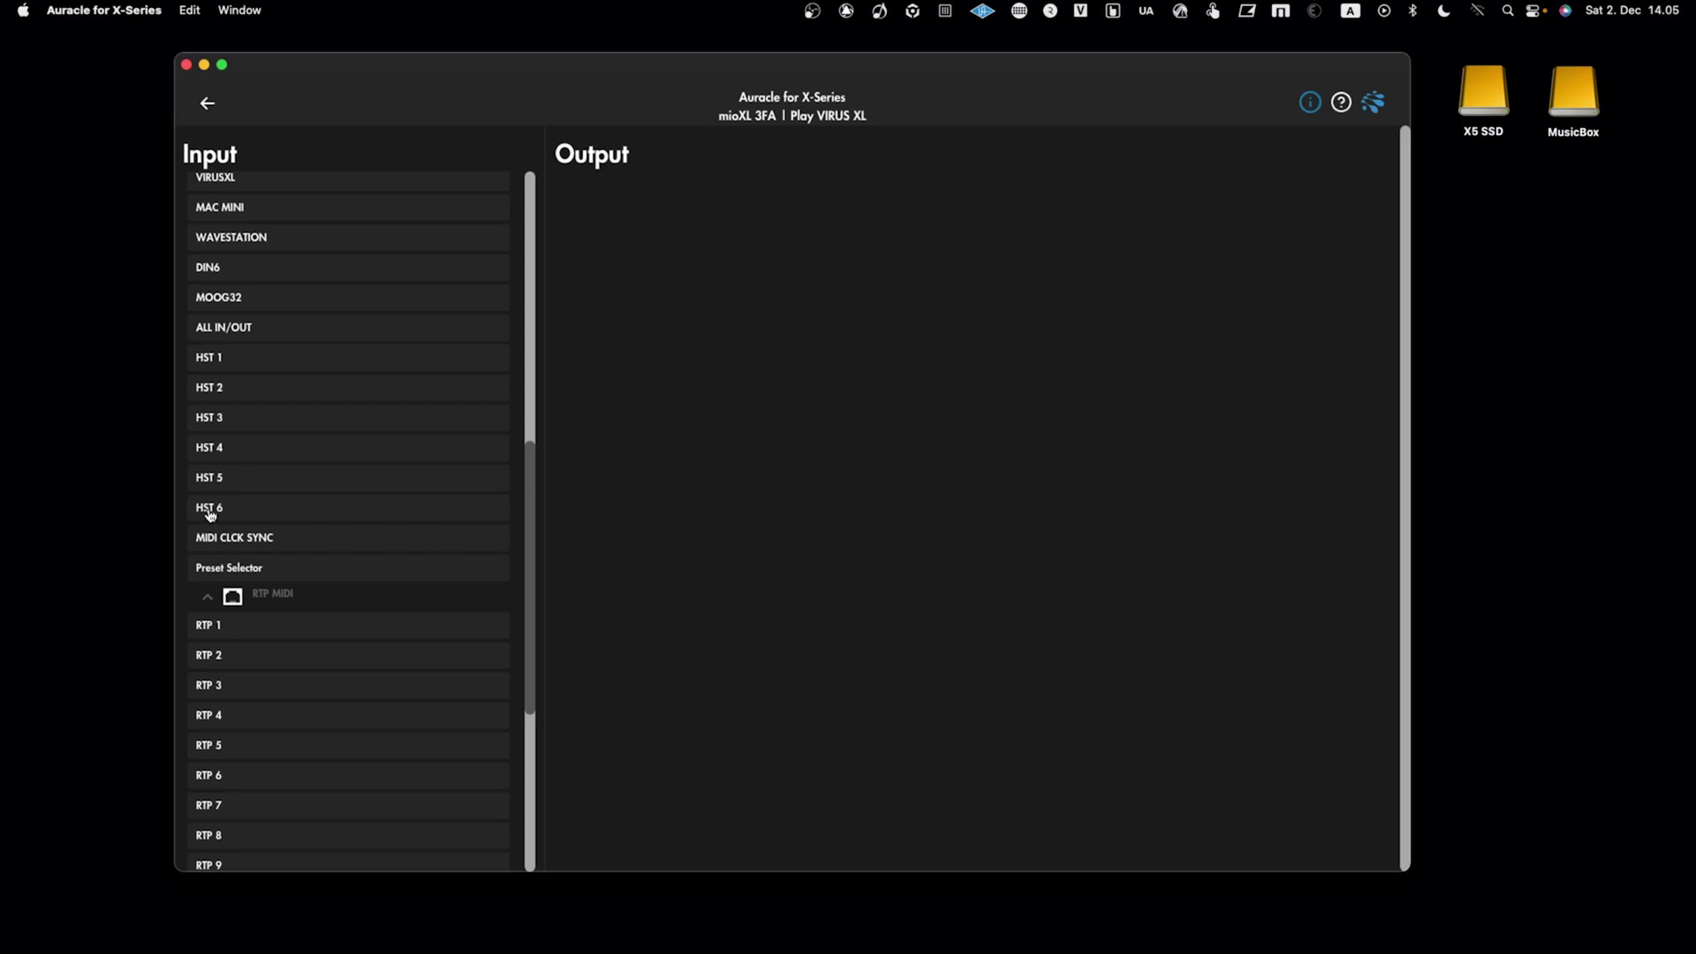
click(252, 539)
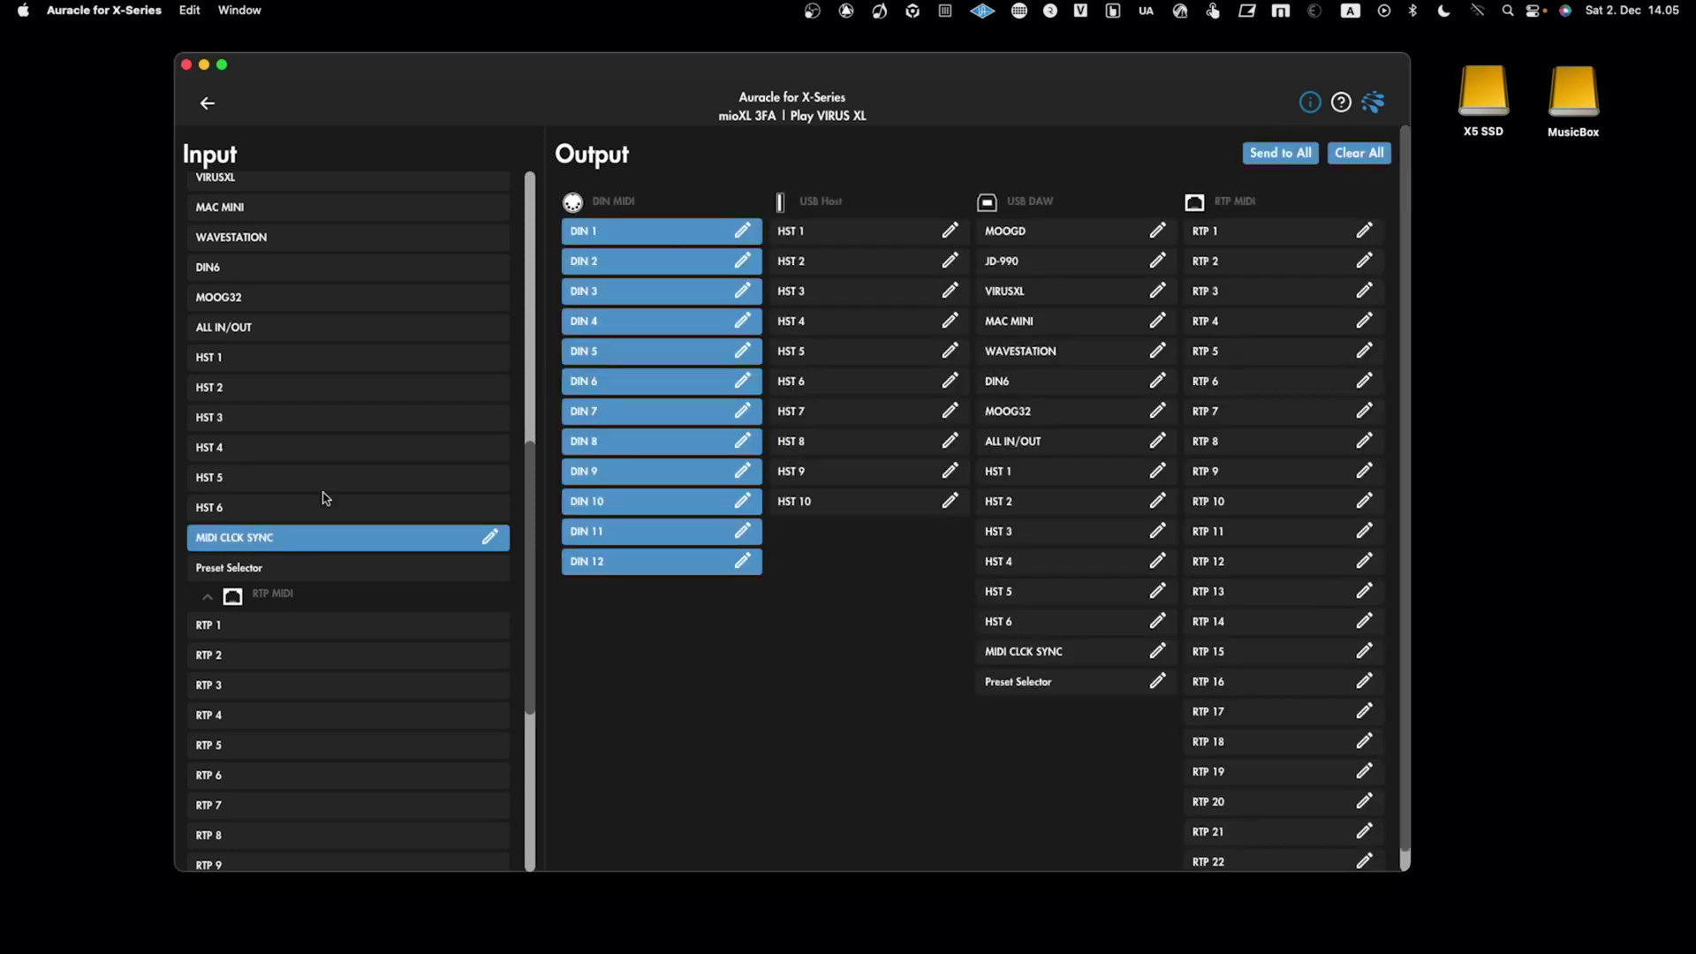
scroll(325, 492, up, 1)
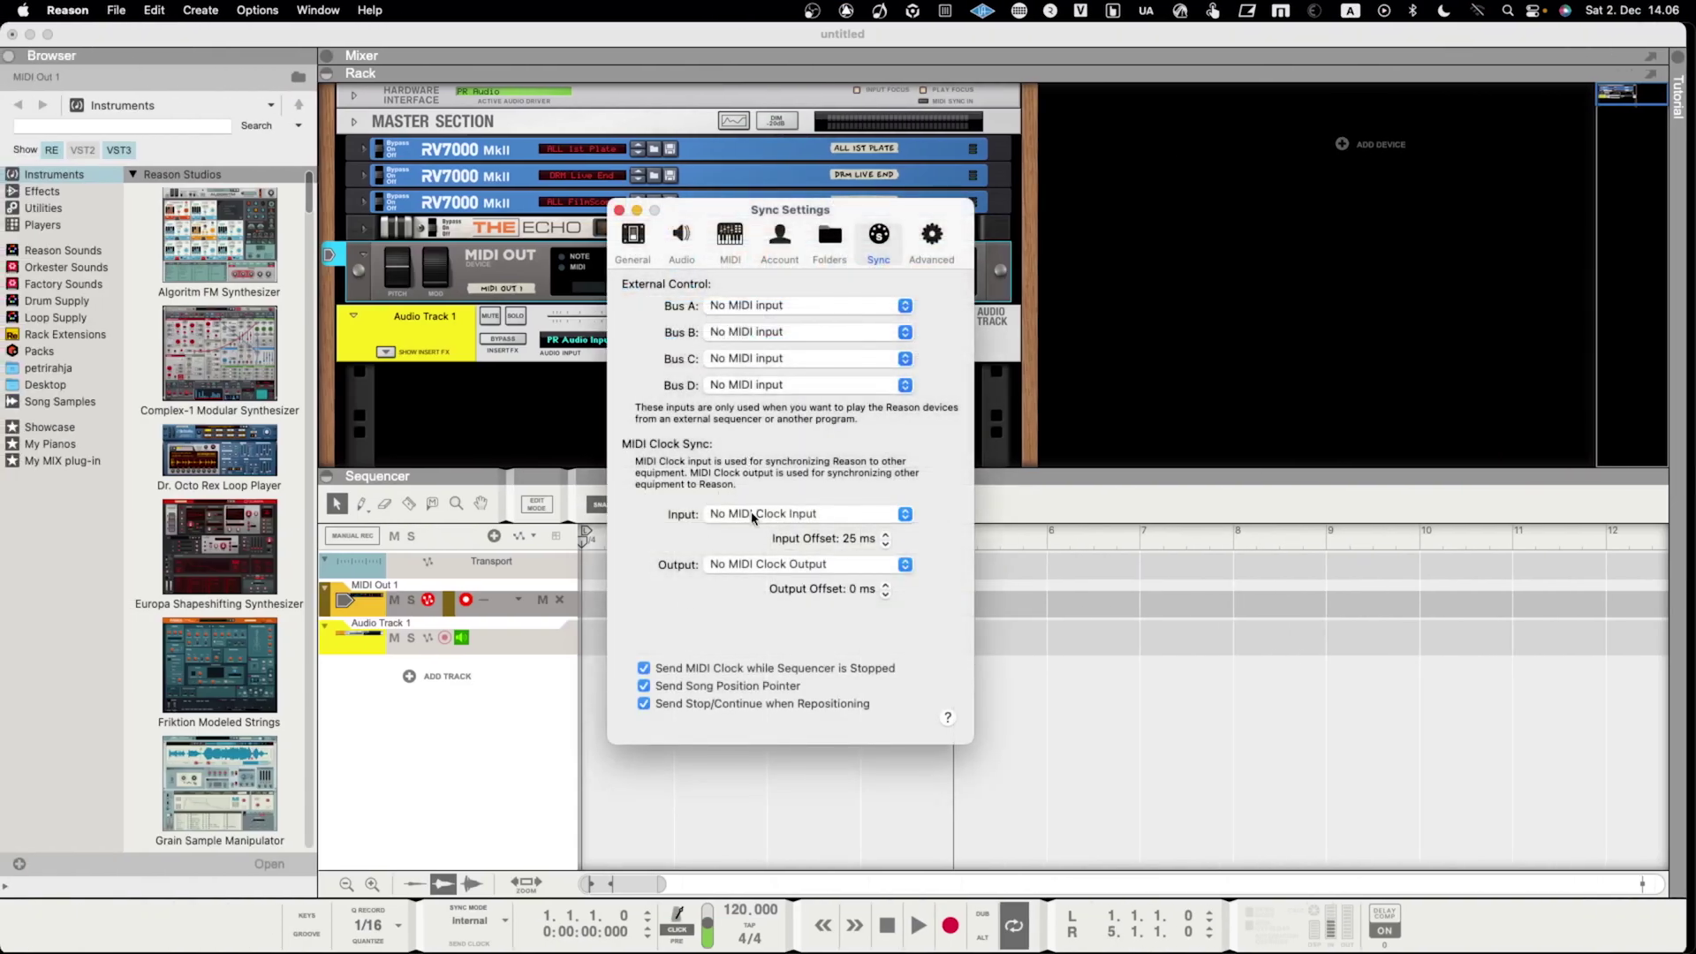
Back in Reason, set the MIDI Clock Sync output to mioXL HST 7 and turn on Send Clock in the transport.
click(782, 564)
scroll(795, 643, down, 8)
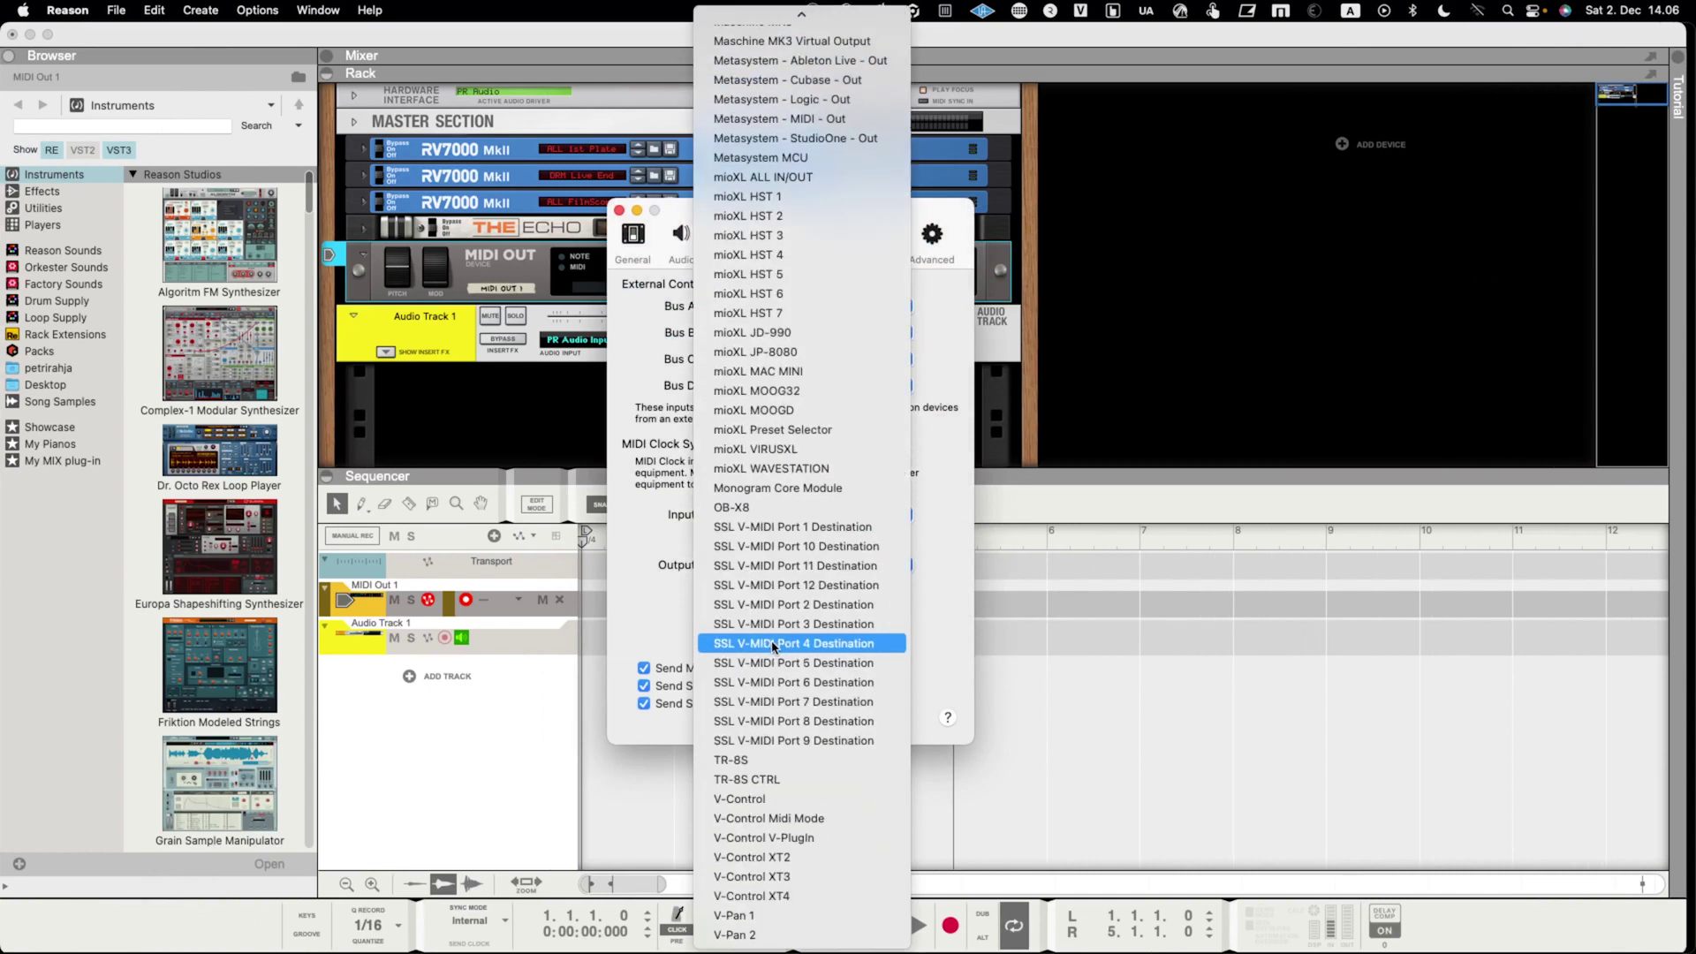
click(786, 314)
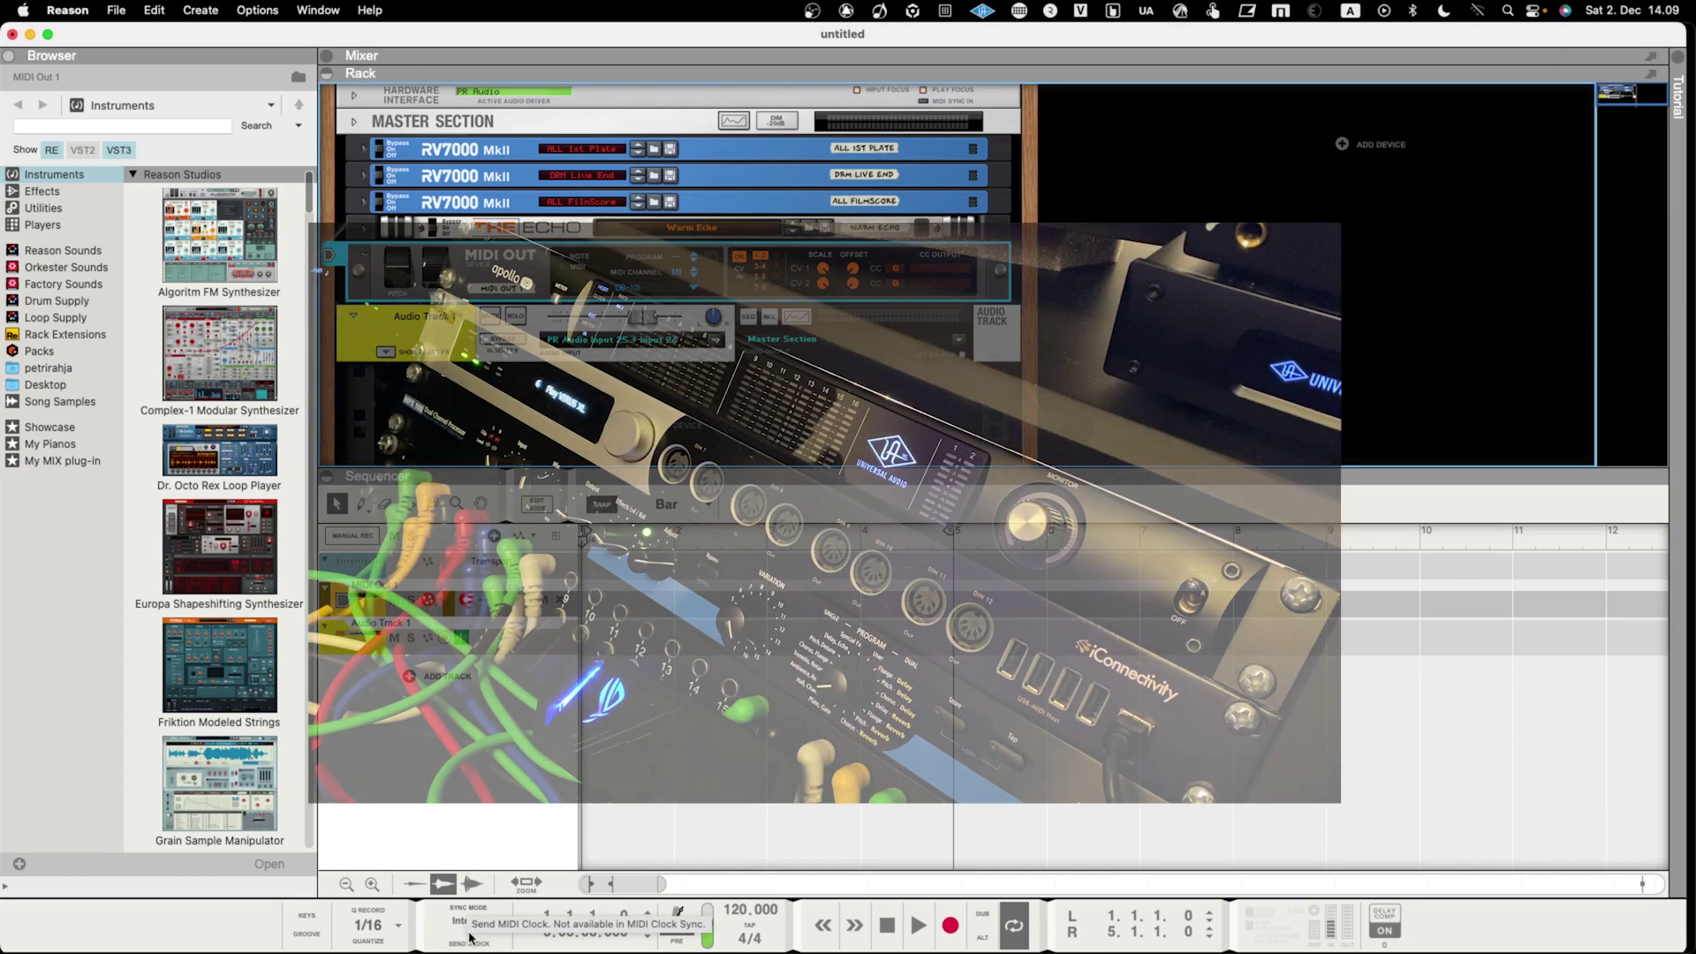
click(466, 943)
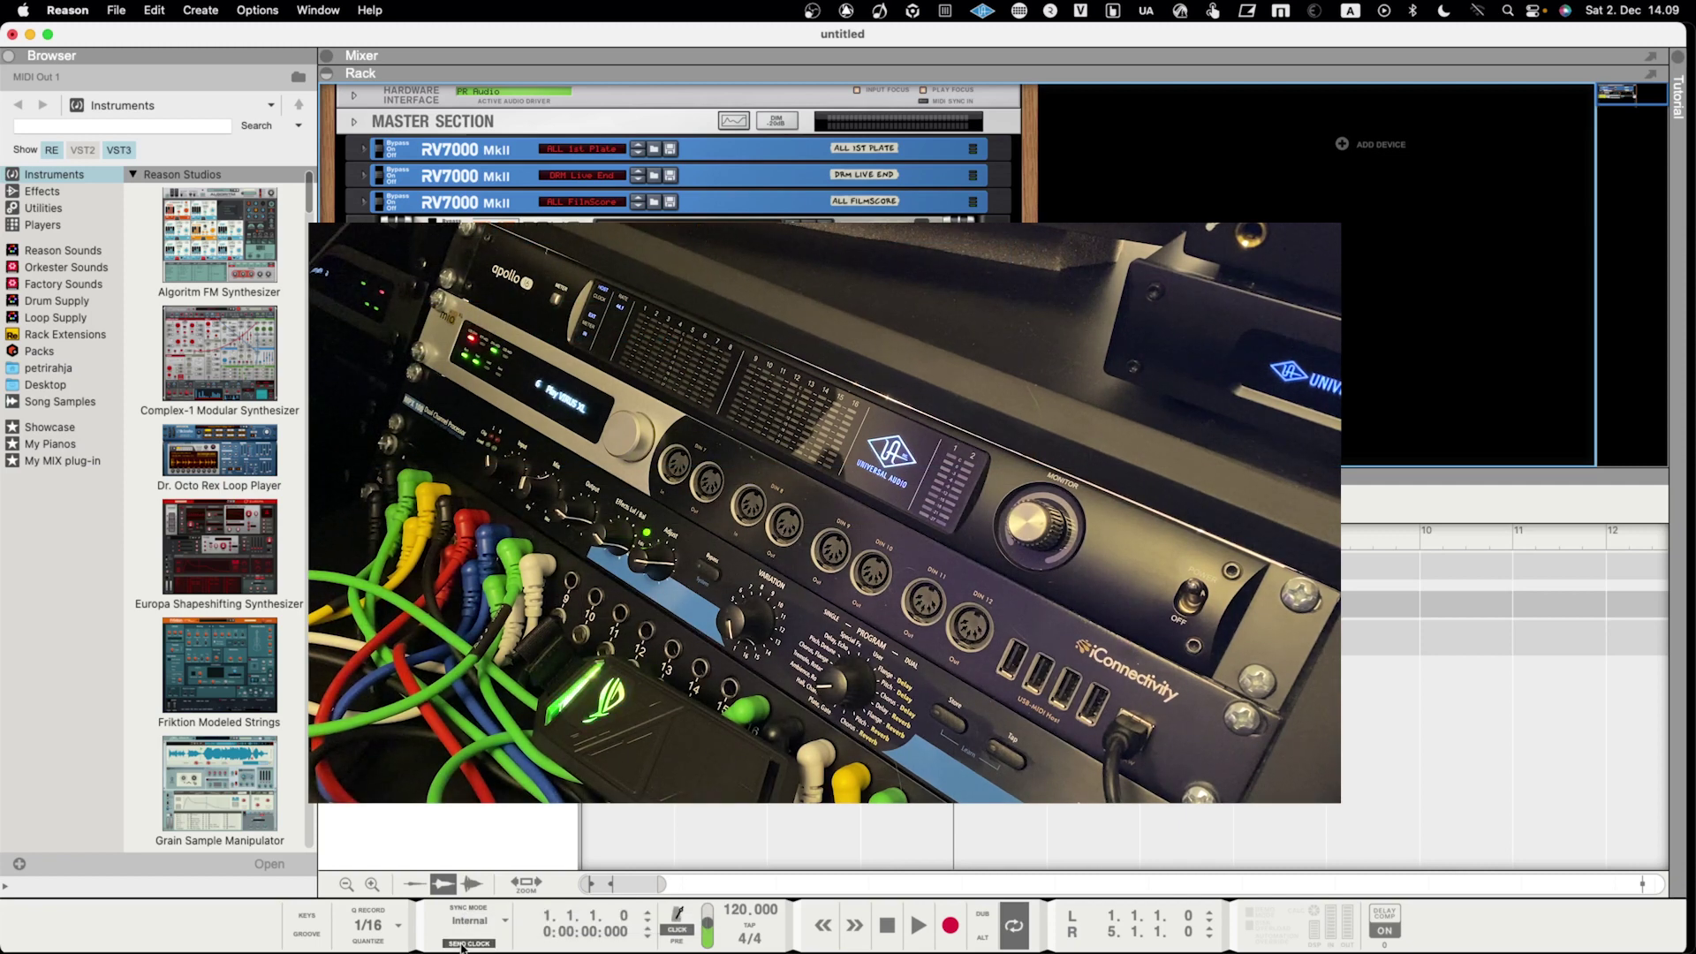